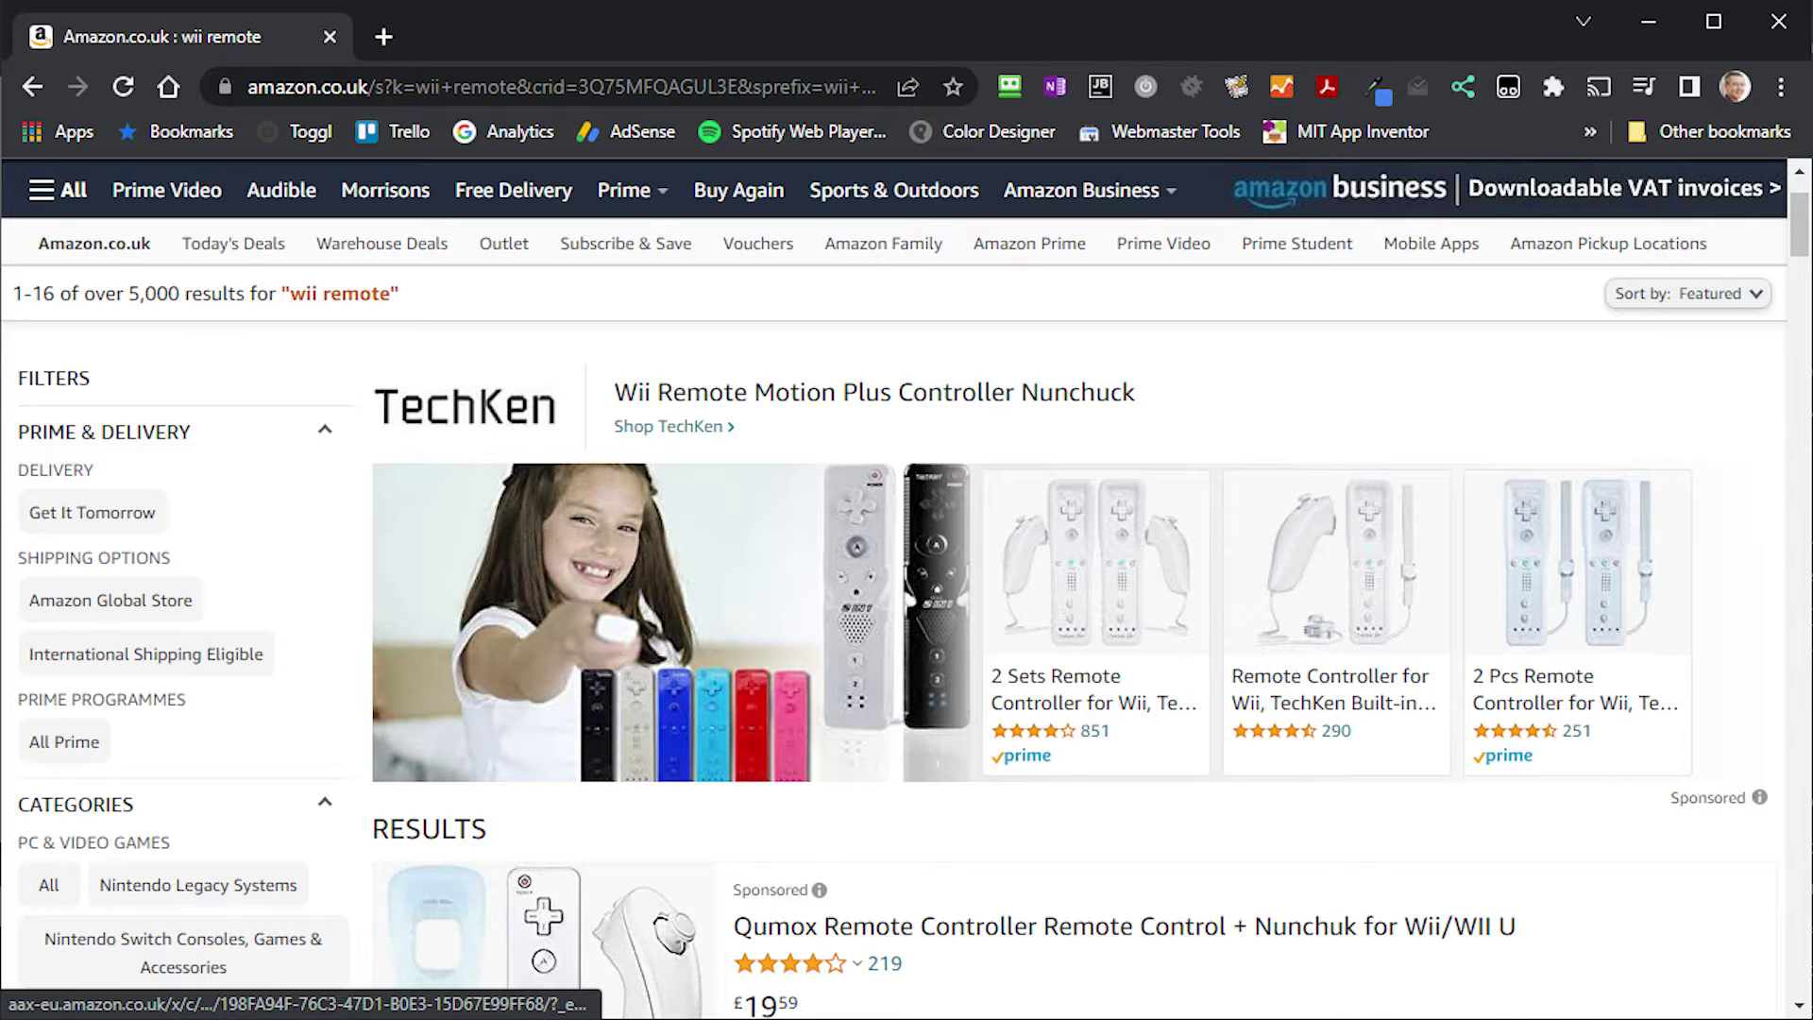
Look through the Amazon results for "wii remote" to compare the available Wii remote controllers and their prices.
{"action": "scroll", "coordinate": [906, 567], "scroll_direction": "down", "scroll_amount": 10}
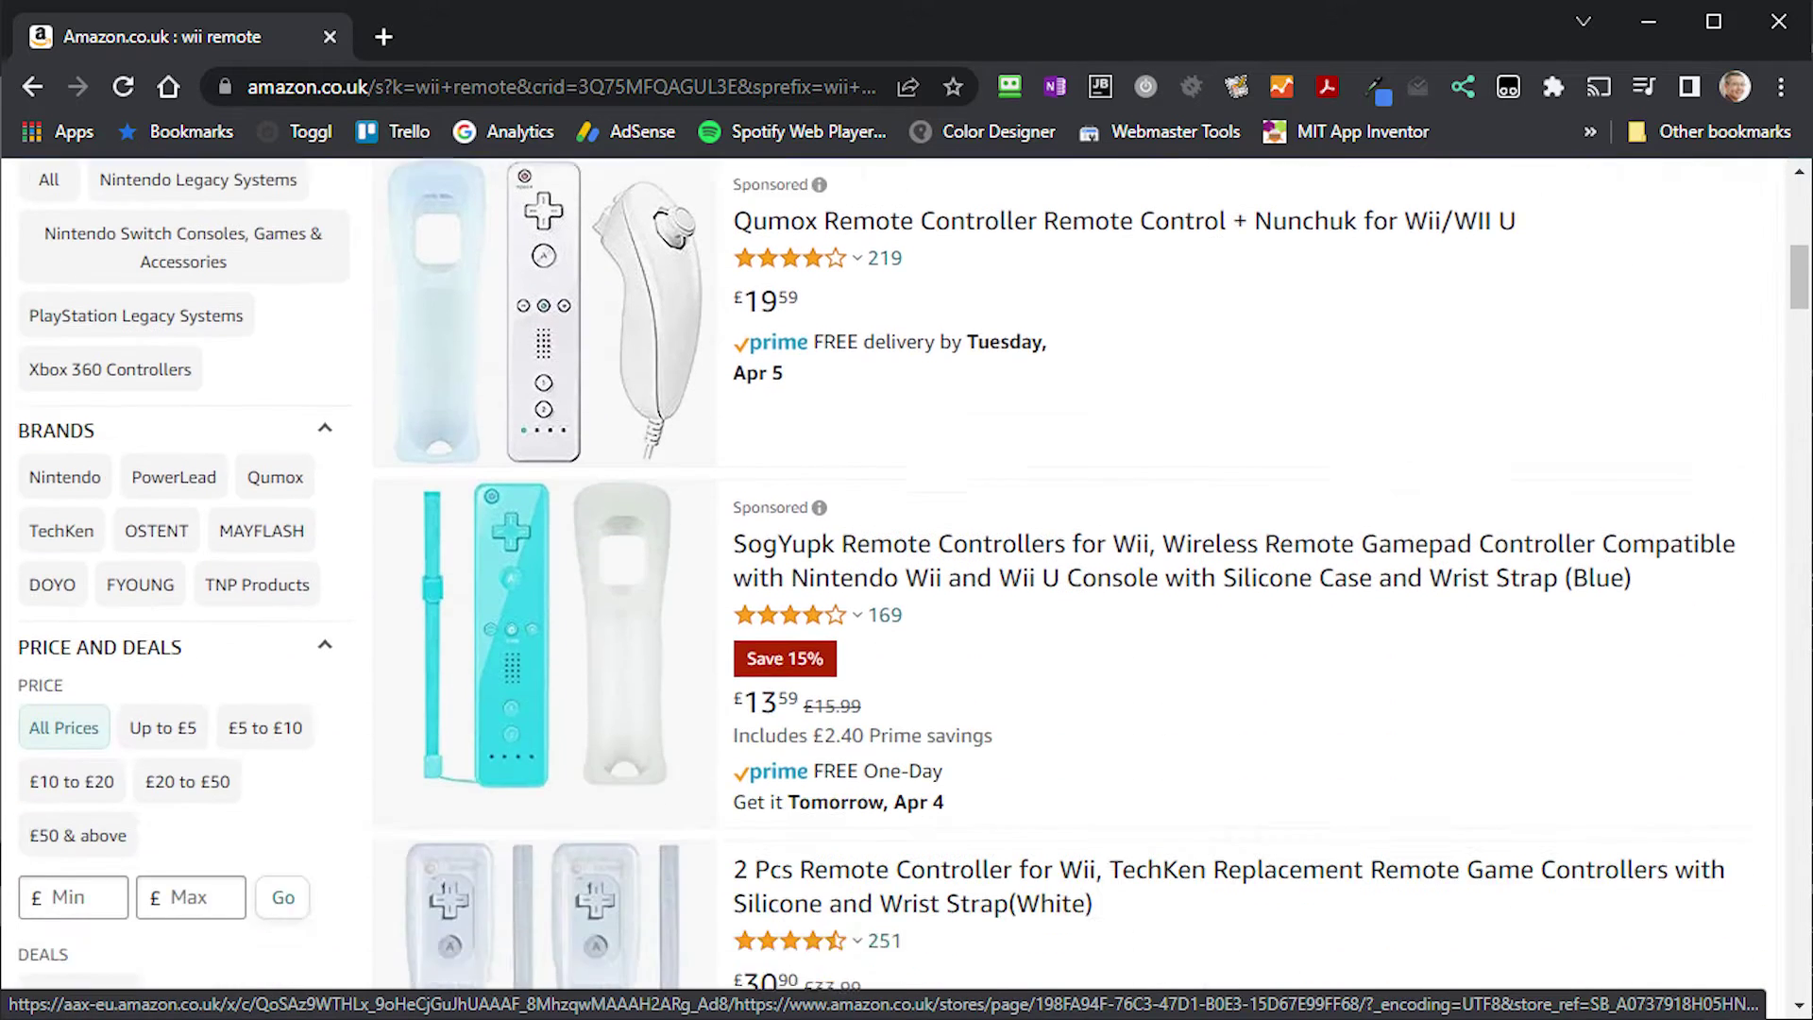
{"action": "scroll", "coordinate": [906, 567], "scroll_direction": "down", "scroll_amount": 6}
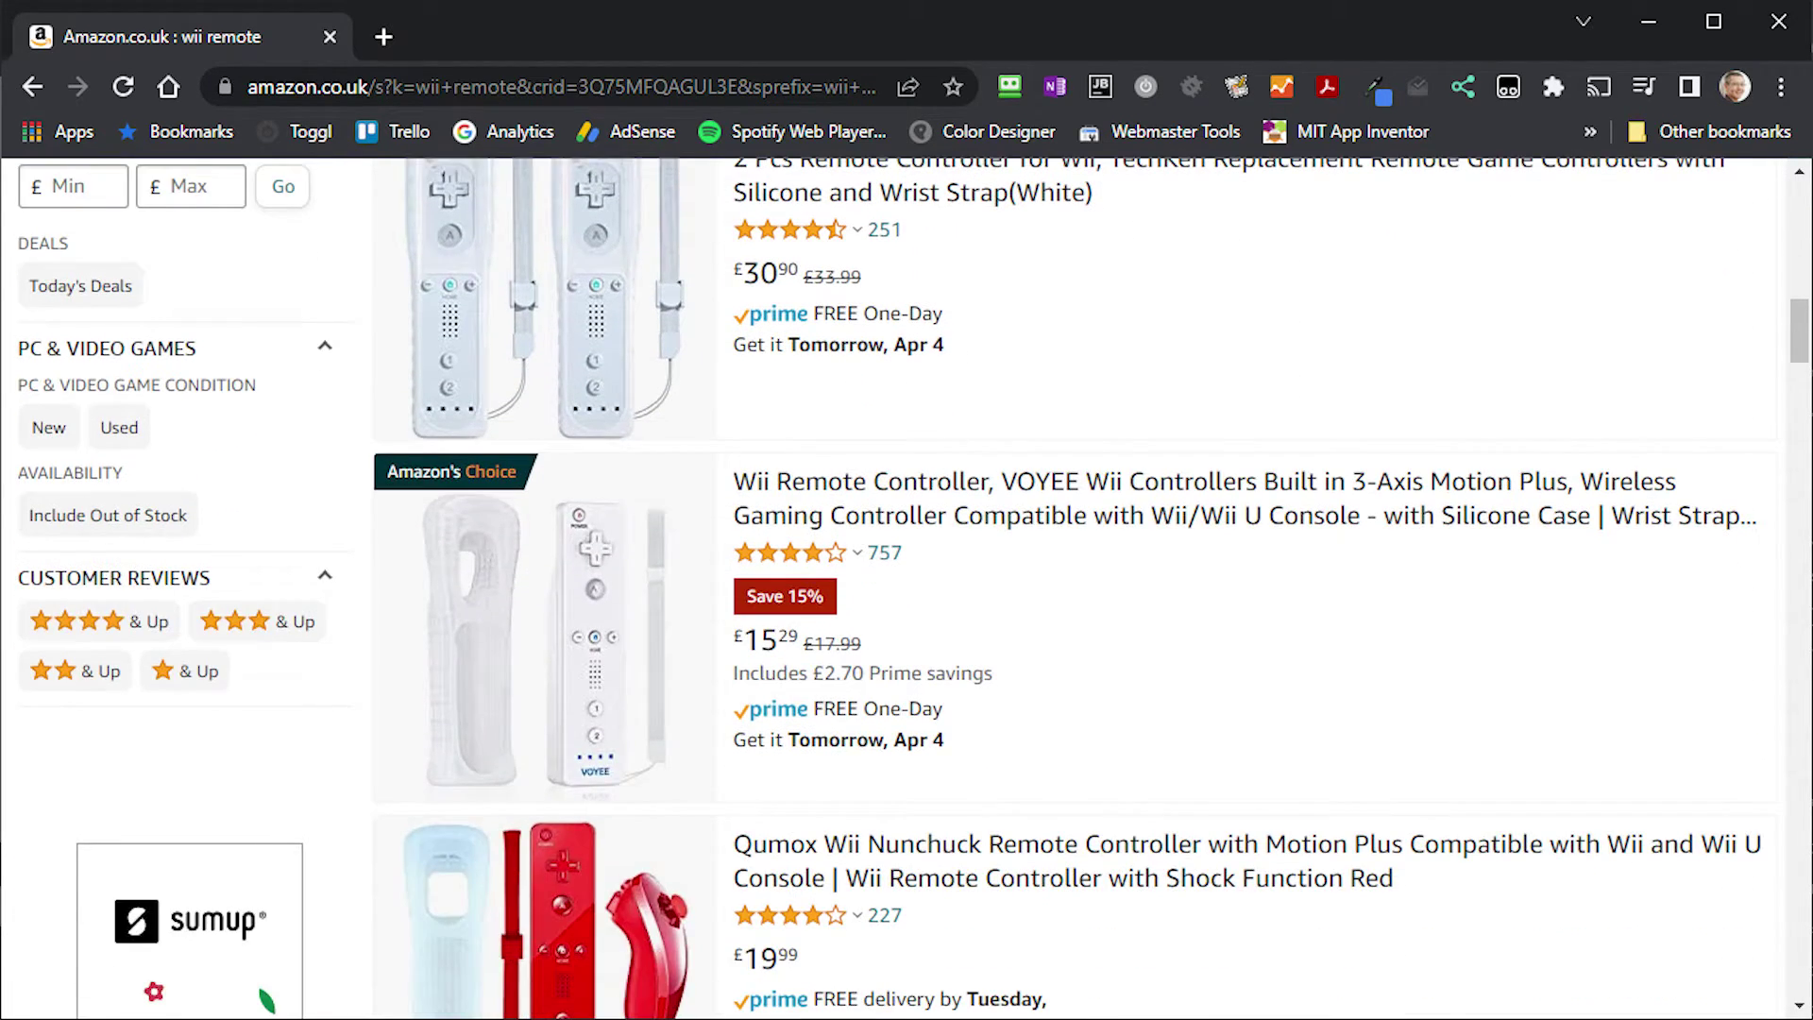
{"action": "scroll", "coordinate": [906, 567], "scroll_direction": "down", "scroll_amount": 8}
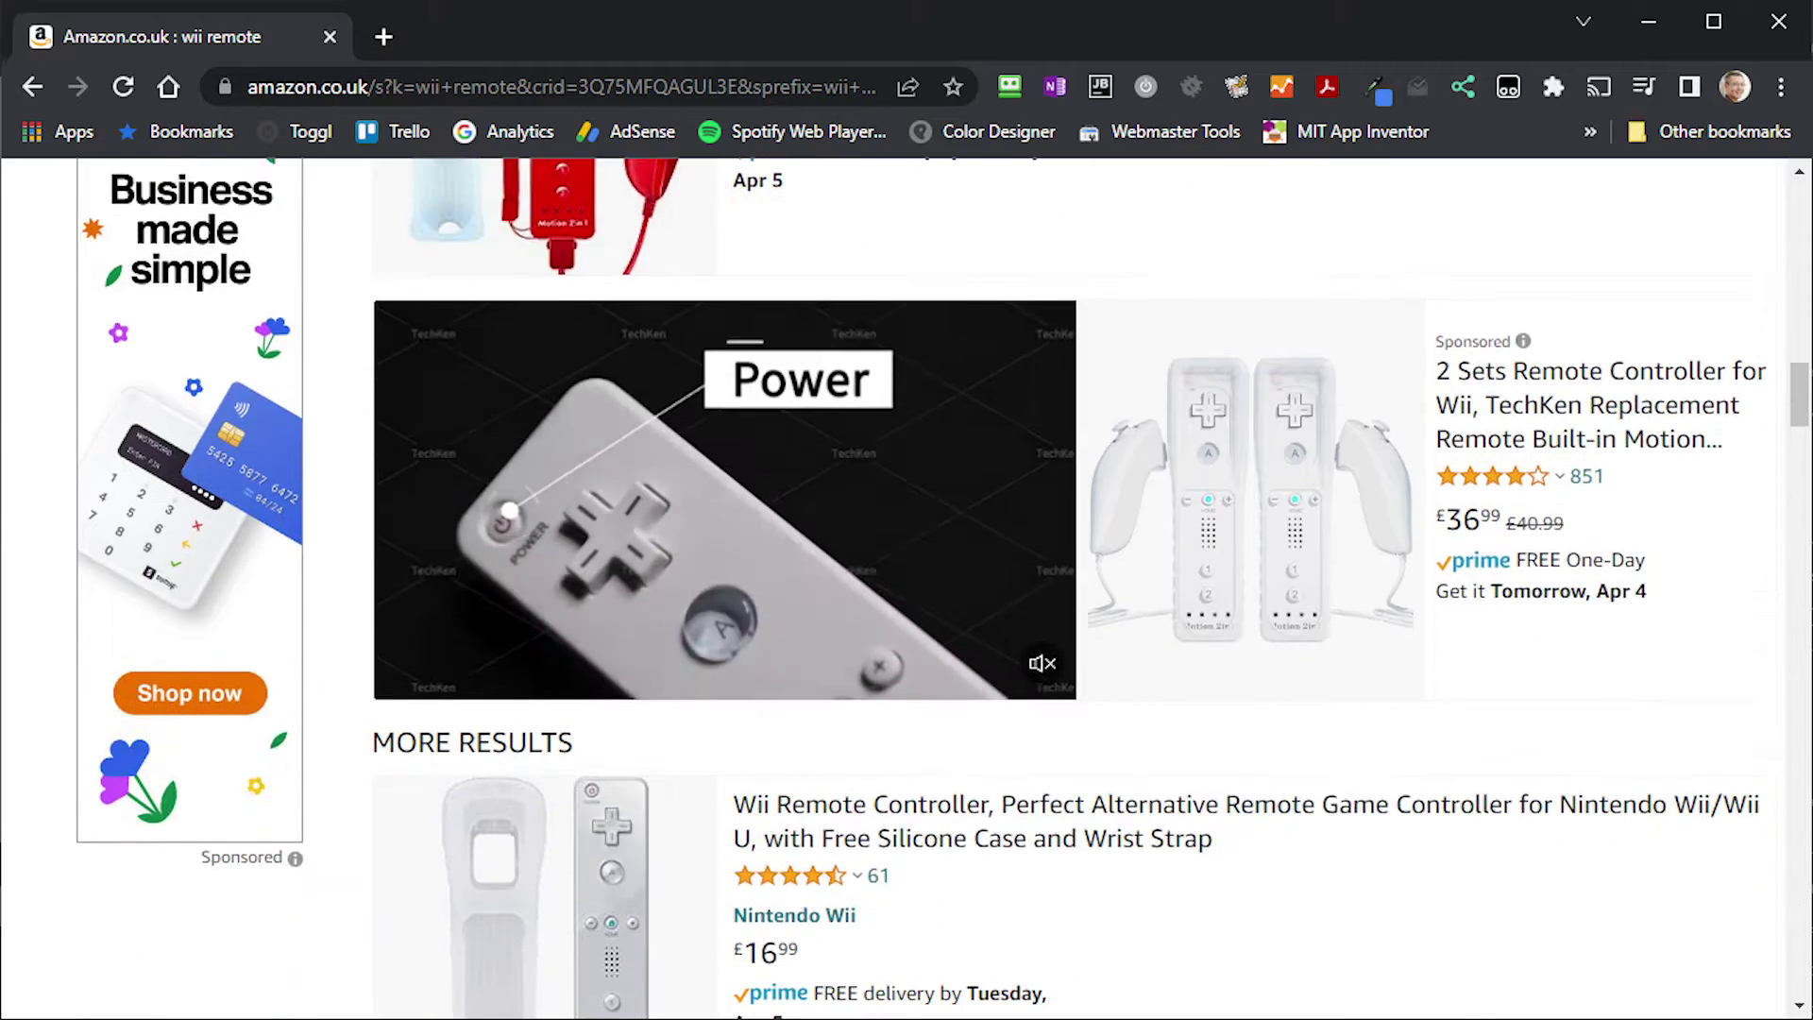
{"action": "scroll", "coordinate": [945, 397], "scroll_direction": "down", "scroll_amount": 3}
{"action": "scroll", "coordinate": [944, 396], "scroll_direction": "down", "scroll_amount": 10}
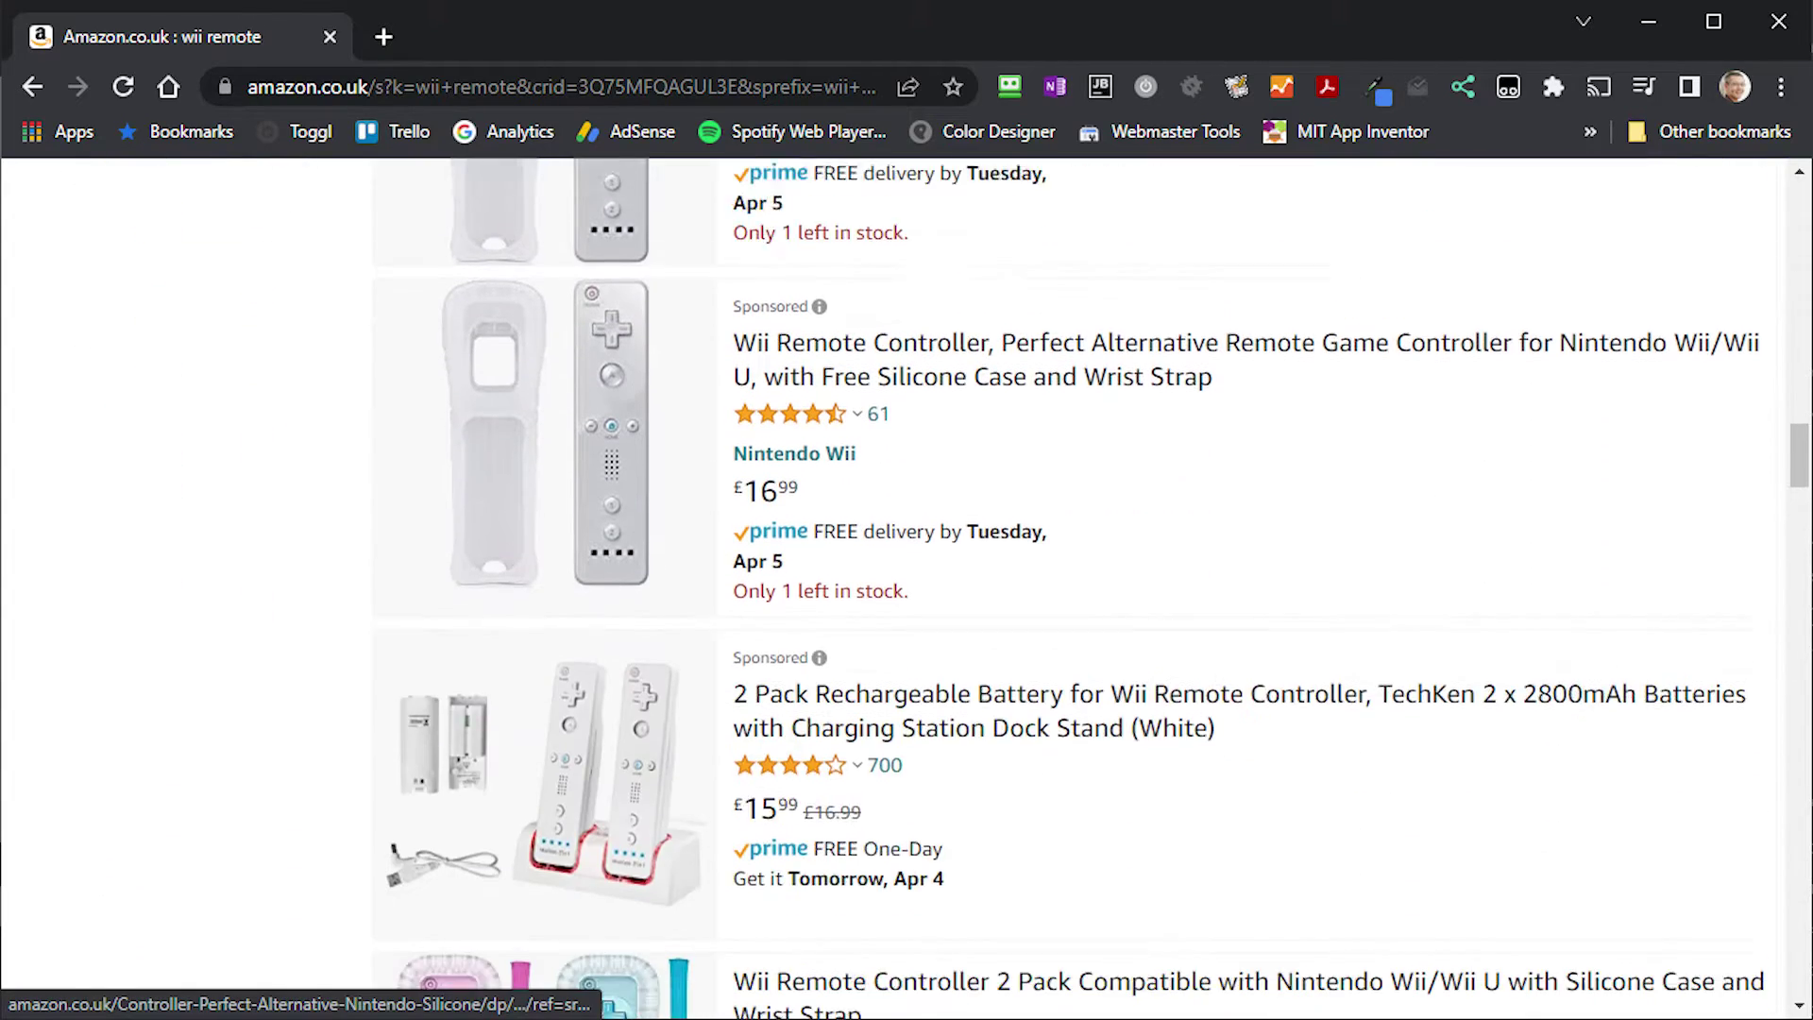
{"action": "scroll", "coordinate": [944, 377], "scroll_direction": "down", "scroll_amount": 8}
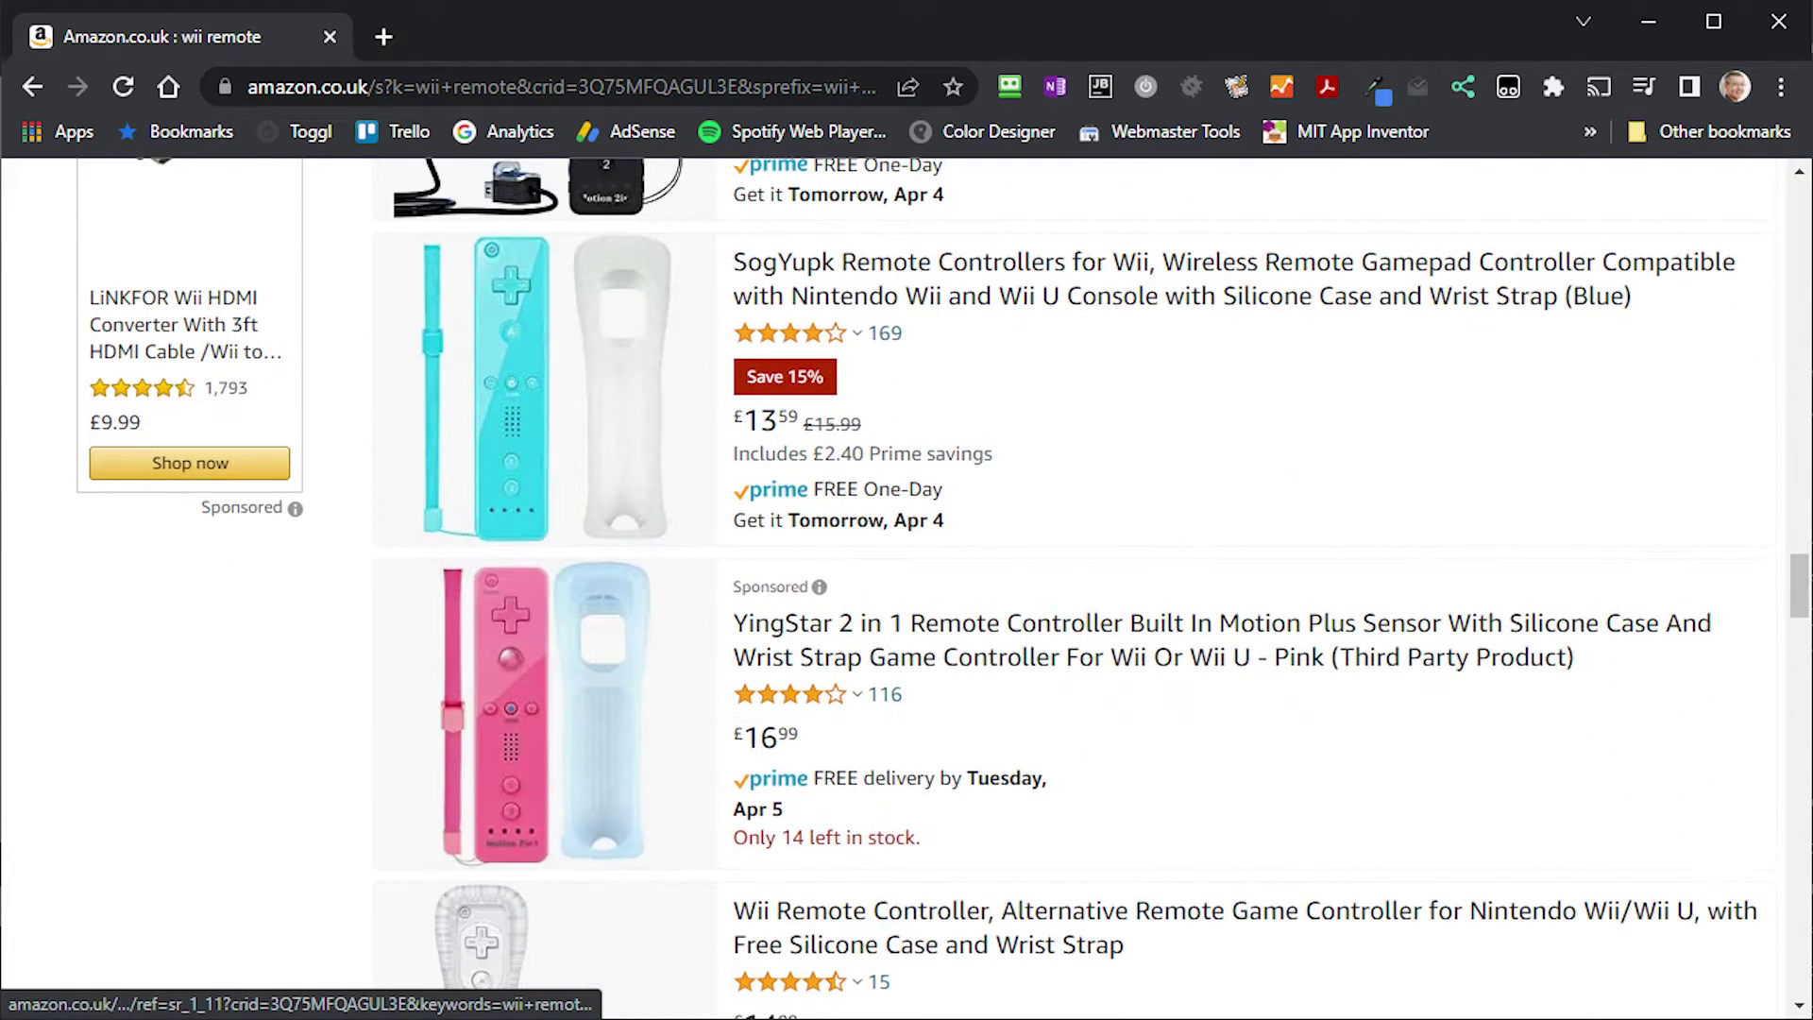
{"action": "scroll", "coordinate": [944, 585], "scroll_direction": "down", "scroll_amount": 5}
{"action": "scroll", "coordinate": [944, 302], "scroll_direction": "down", "scroll_amount": 4}
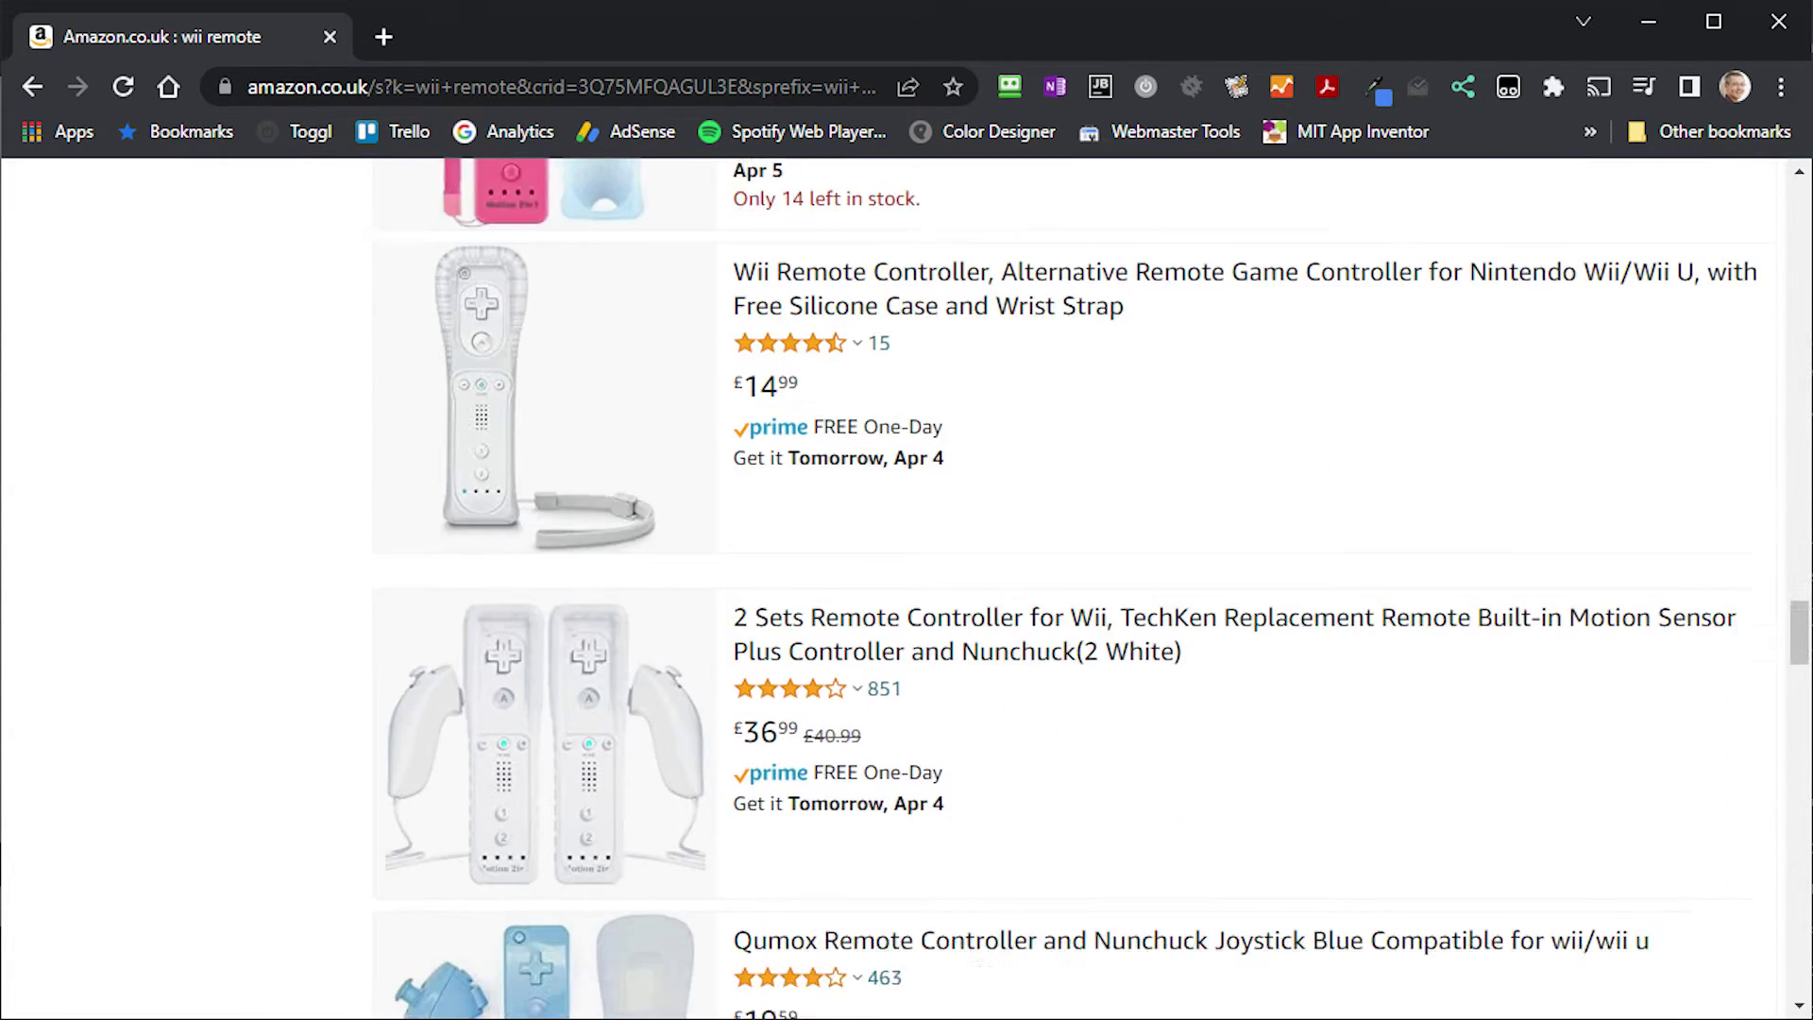
{"action": "scroll", "coordinate": [944, 302], "scroll_direction": "down", "scroll_amount": 1}
{"action": "scroll", "coordinate": [944, 302], "scroll_direction": "down", "scroll_amount": 2}
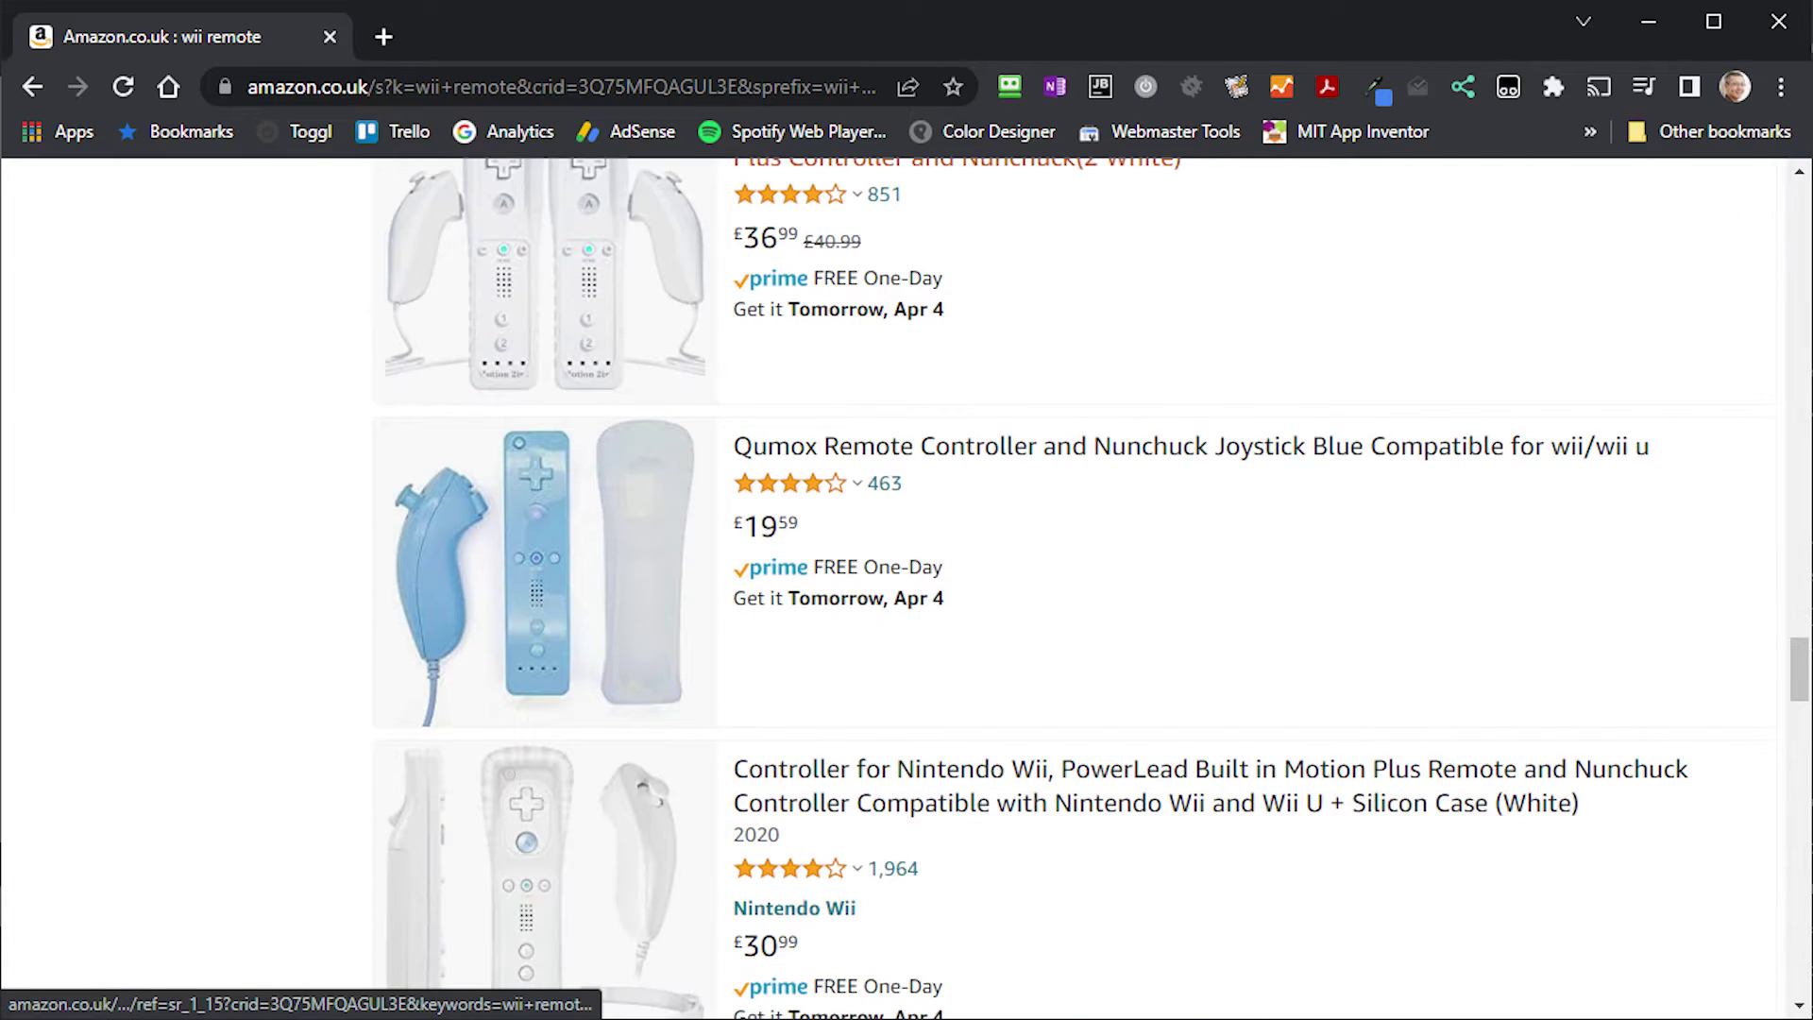
{"action": "scroll", "coordinate": [944, 302], "scroll_direction": "down", "scroll_amount": 3}
{"action": "scroll", "coordinate": [944, 586], "scroll_direction": "down", "scroll_amount": 5}
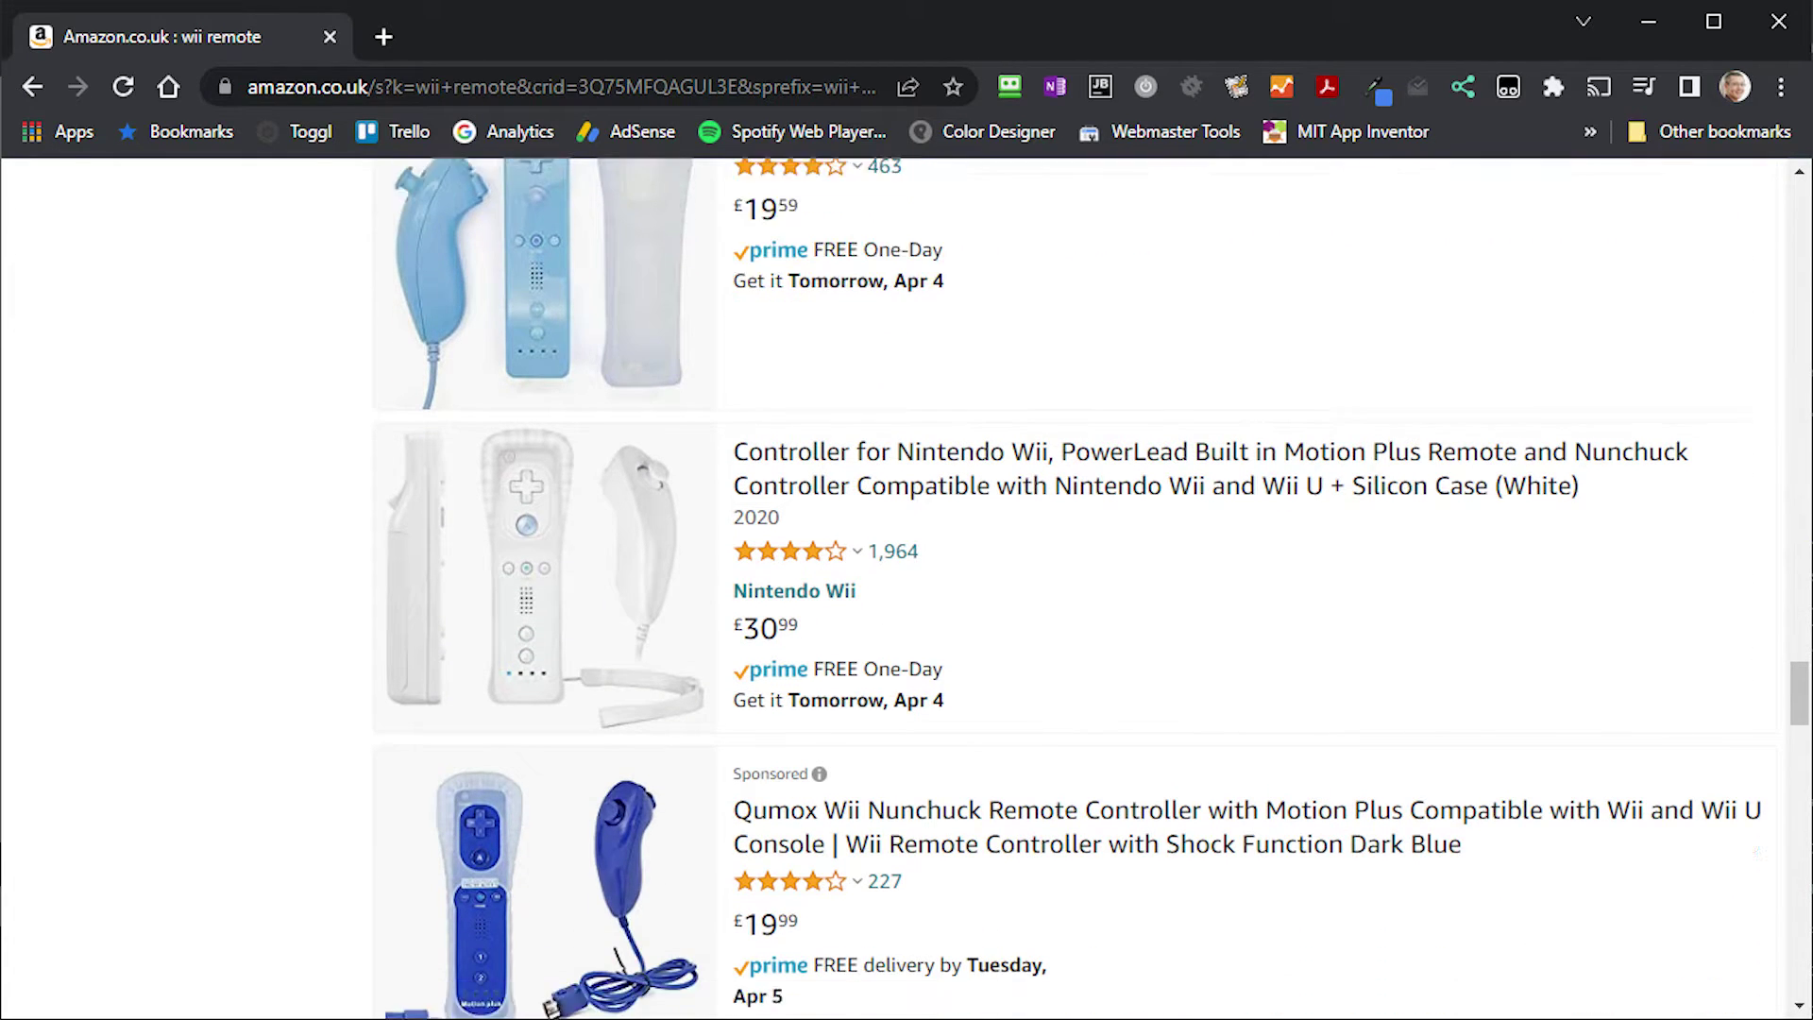
{"action": "scroll", "coordinate": [944, 586], "scroll_direction": "down", "scroll_amount": 2}
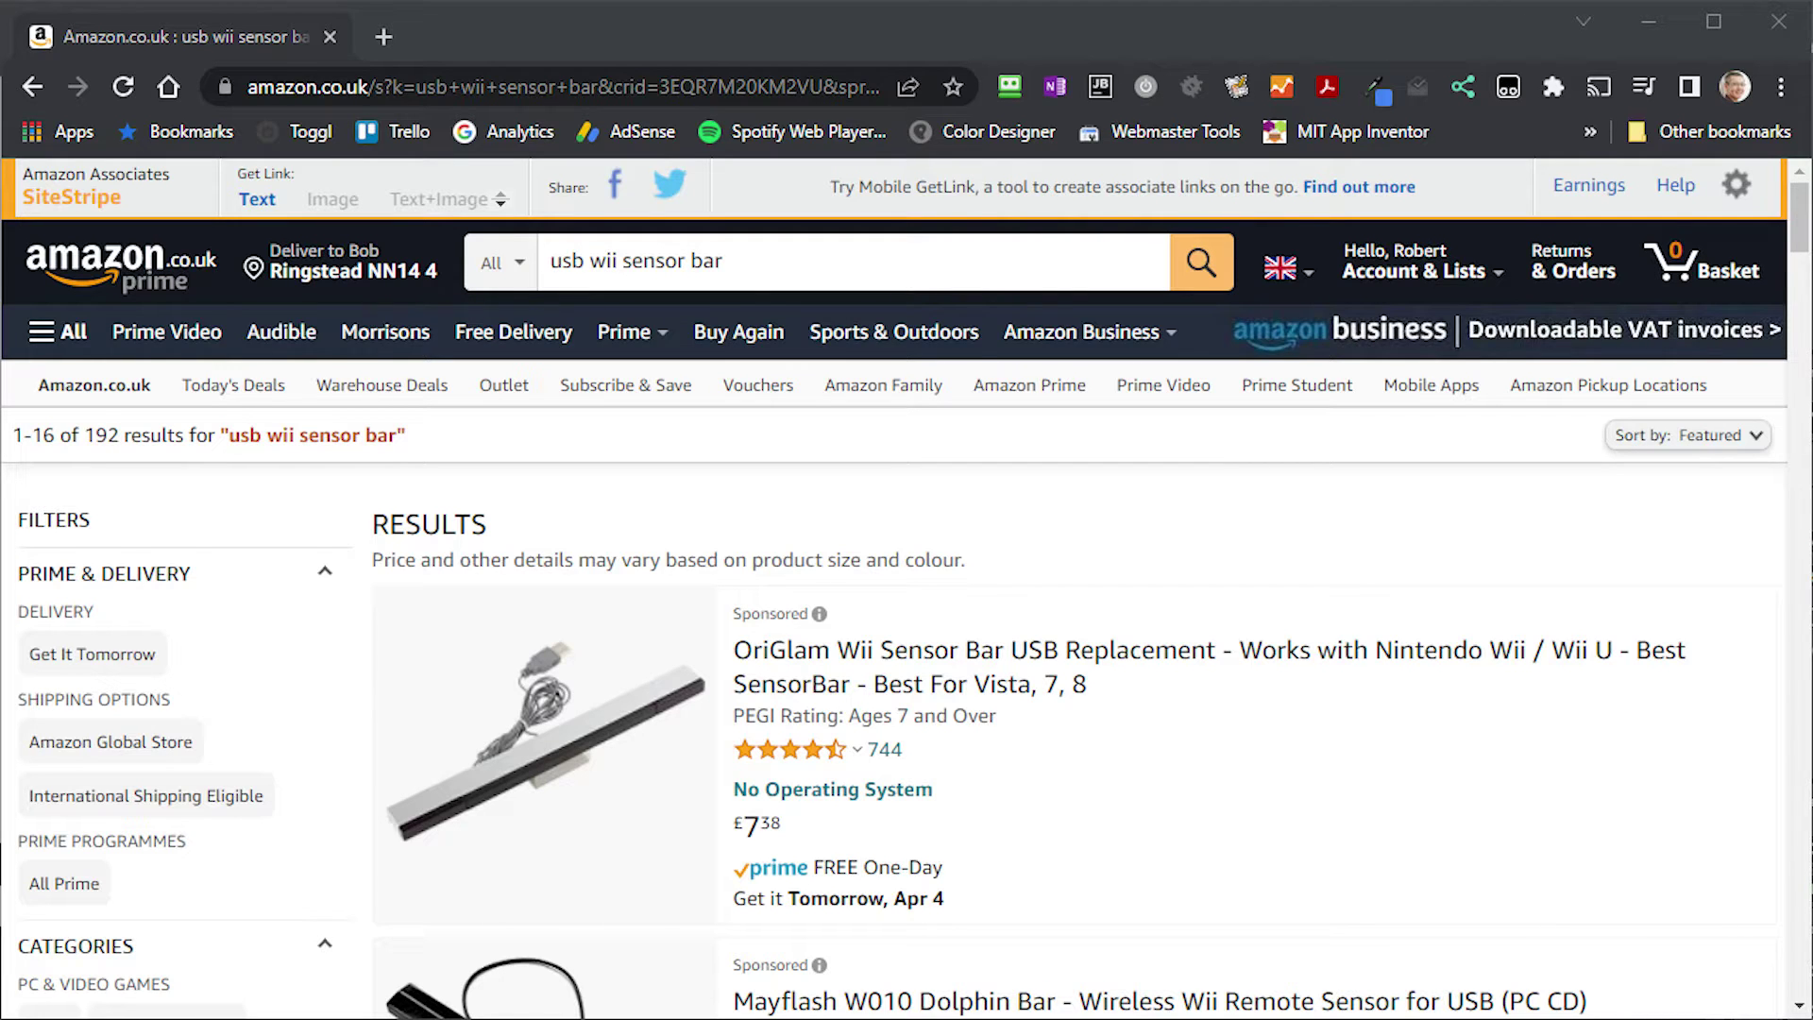
Browse the Amazon results for "usb wii sensor bar" and view the product page of the Mayflash W010 Dolphin Bar.
{"action": "scroll", "coordinate": [893, 587], "scroll_direction": "down", "scroll_amount": 8}
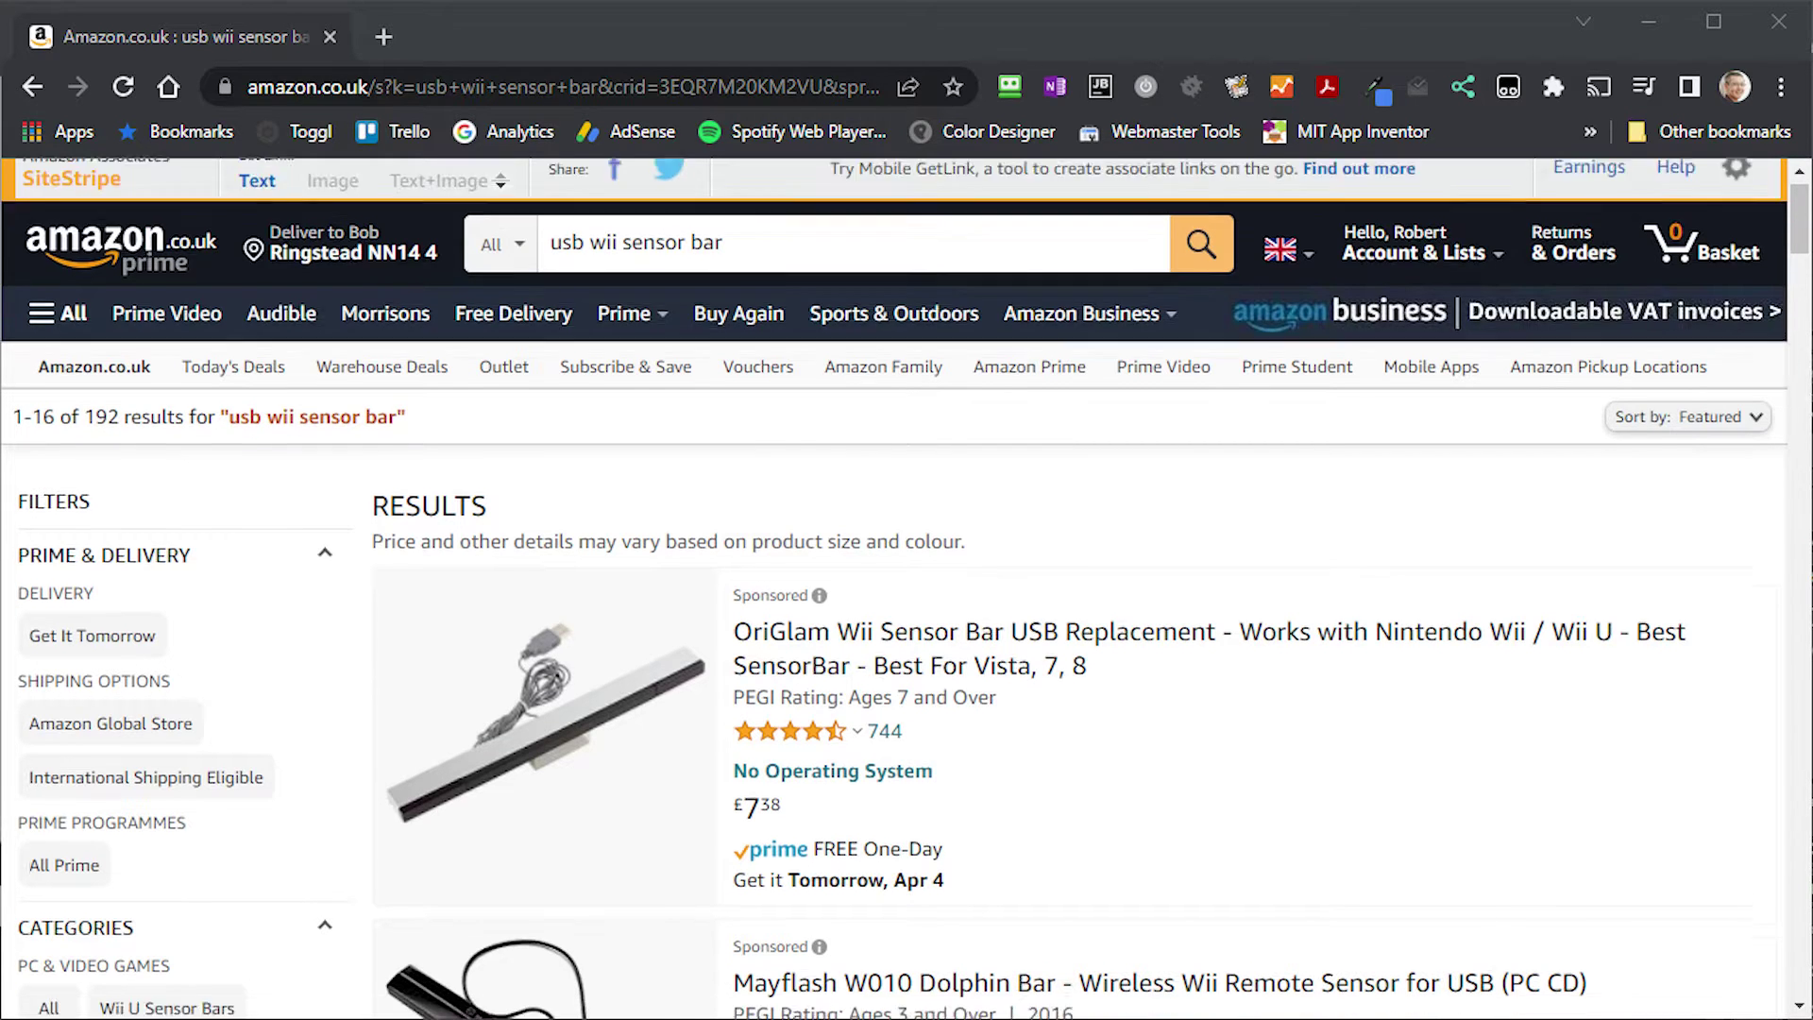
{"action": "scroll", "coordinate": [1076, 585], "scroll_direction": "down", "scroll_amount": 14}
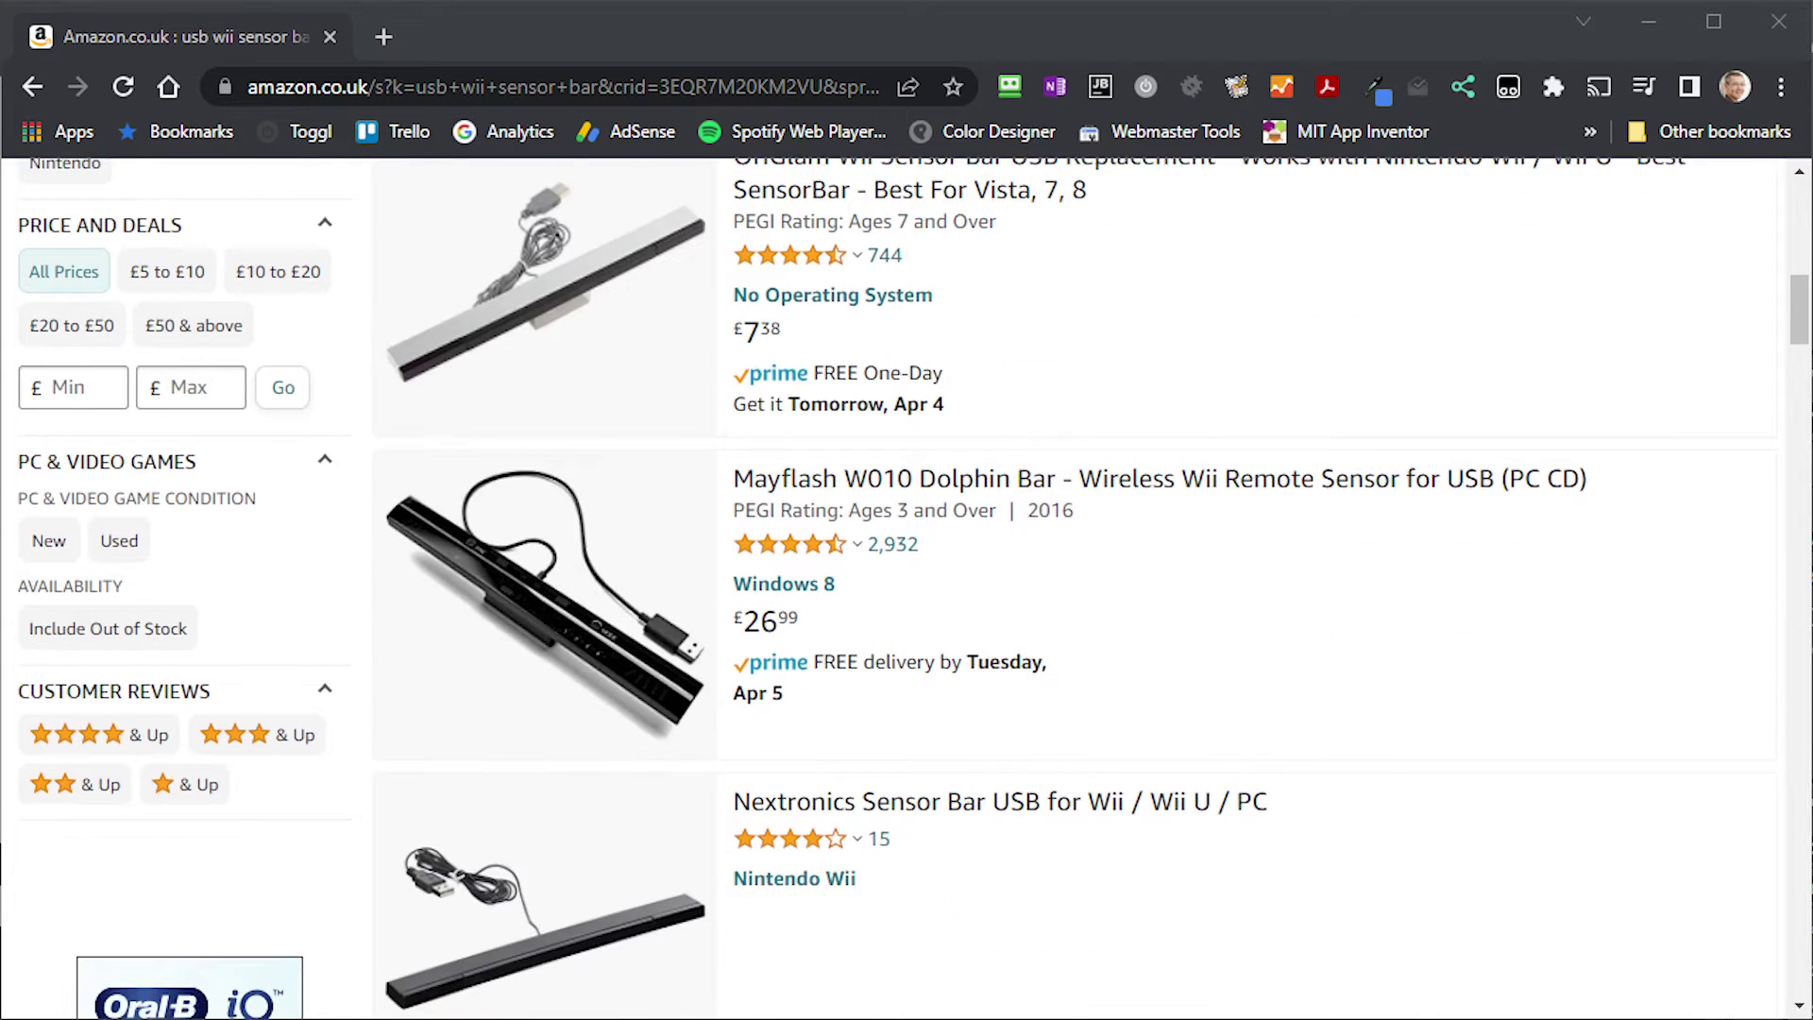
{"action": "scroll", "coordinate": [1076, 585], "scroll_direction": "down", "scroll_amount": 3}
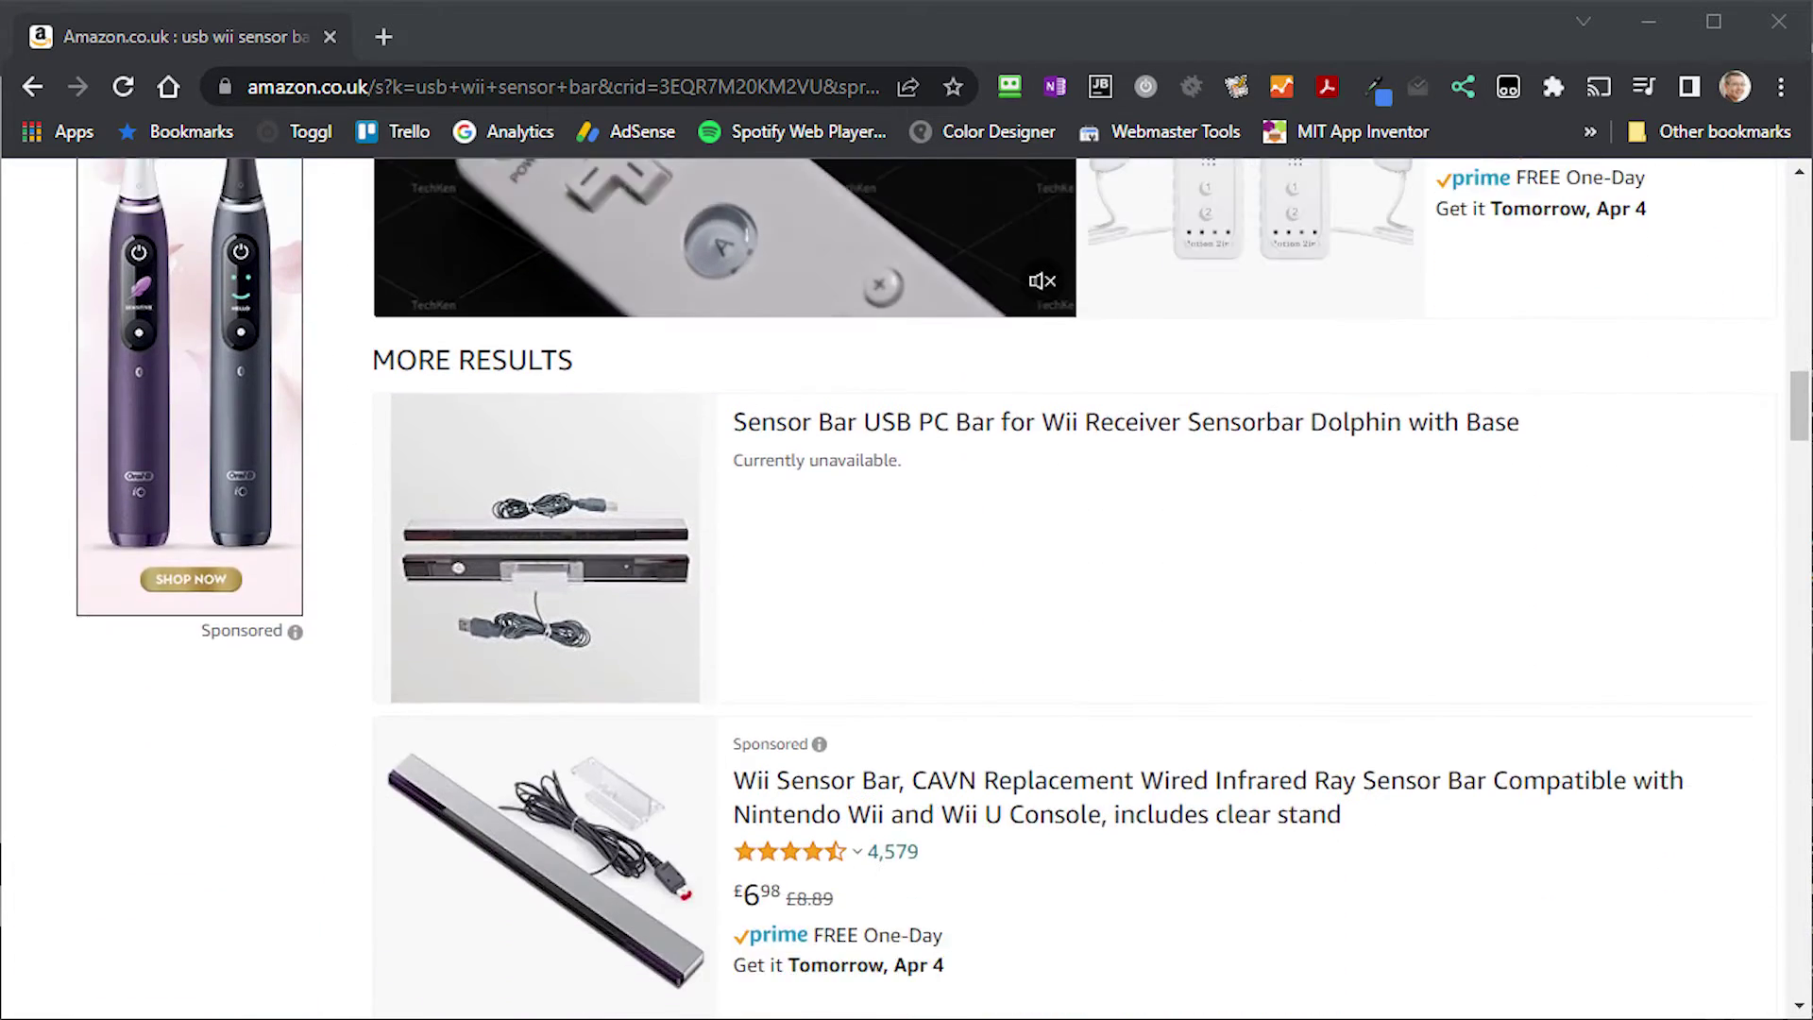
{"action": "scroll", "coordinate": [1076, 585], "scroll_direction": "down", "scroll_amount": 5}
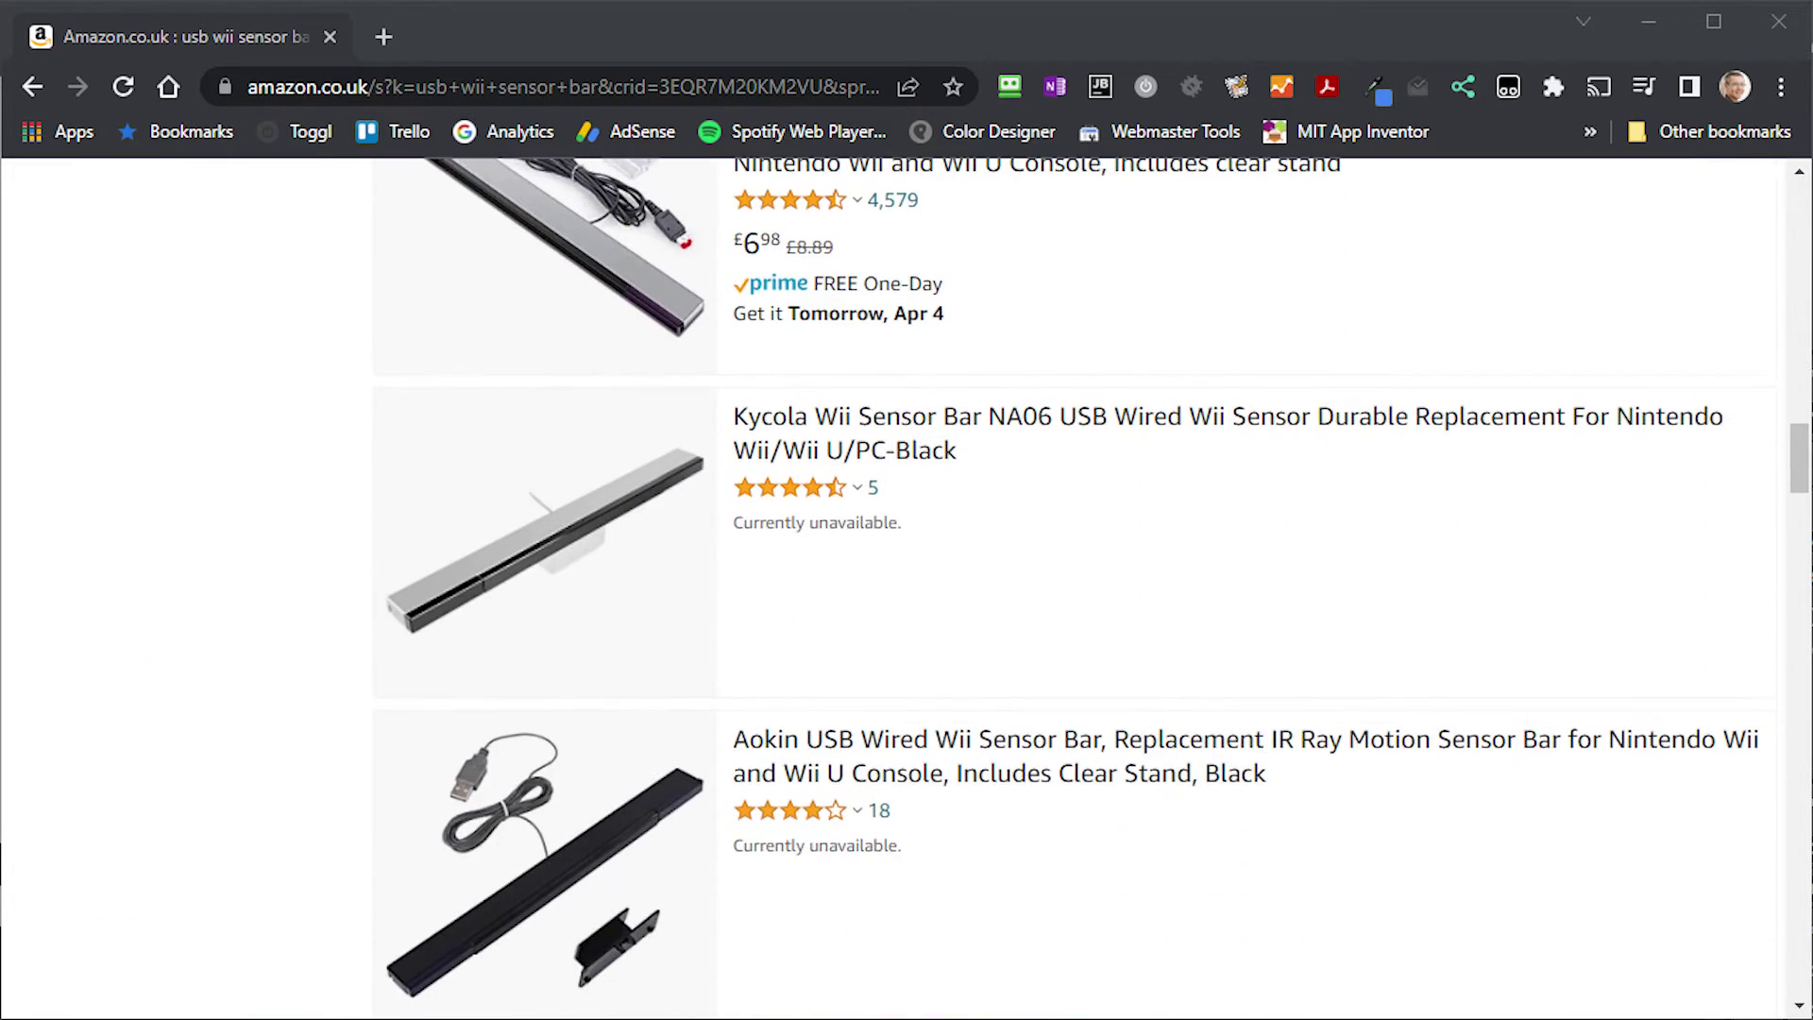
{"action": "scroll", "coordinate": [1076, 585], "scroll_direction": "down", "scroll_amount": 5}
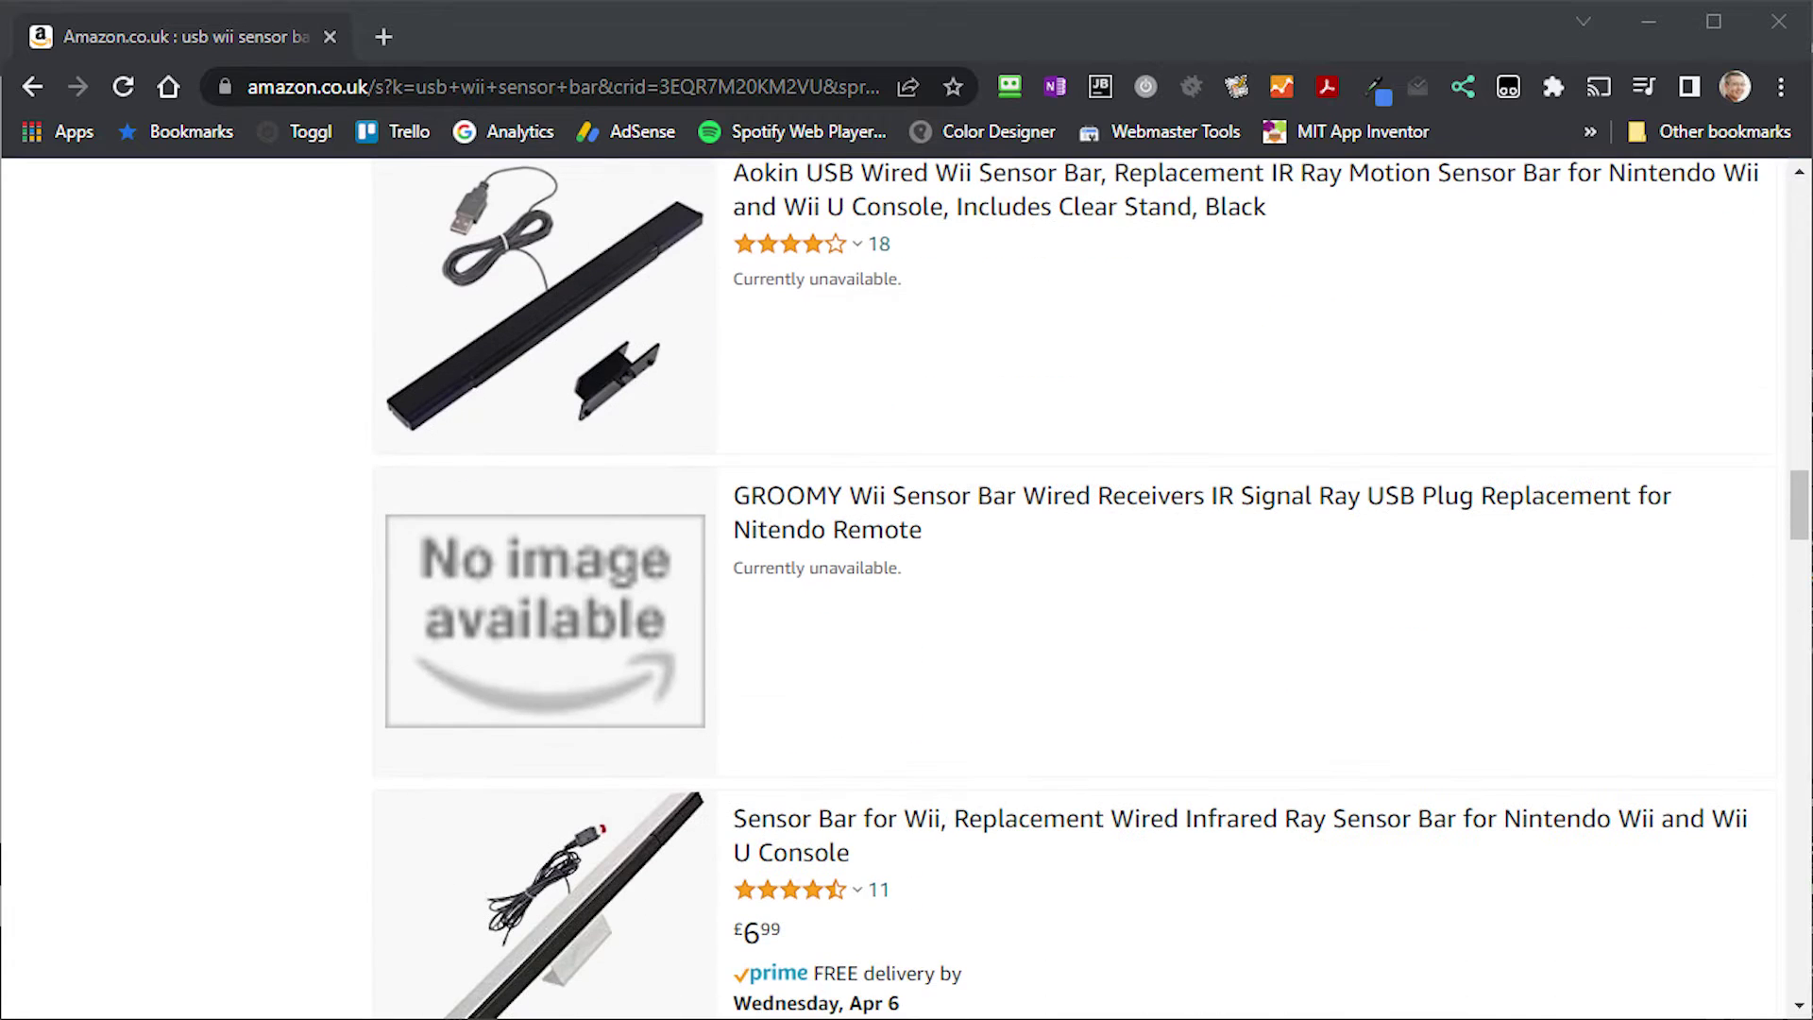
{"action": "scroll", "coordinate": [1076, 585], "scroll_direction": "down", "scroll_amount": 5}
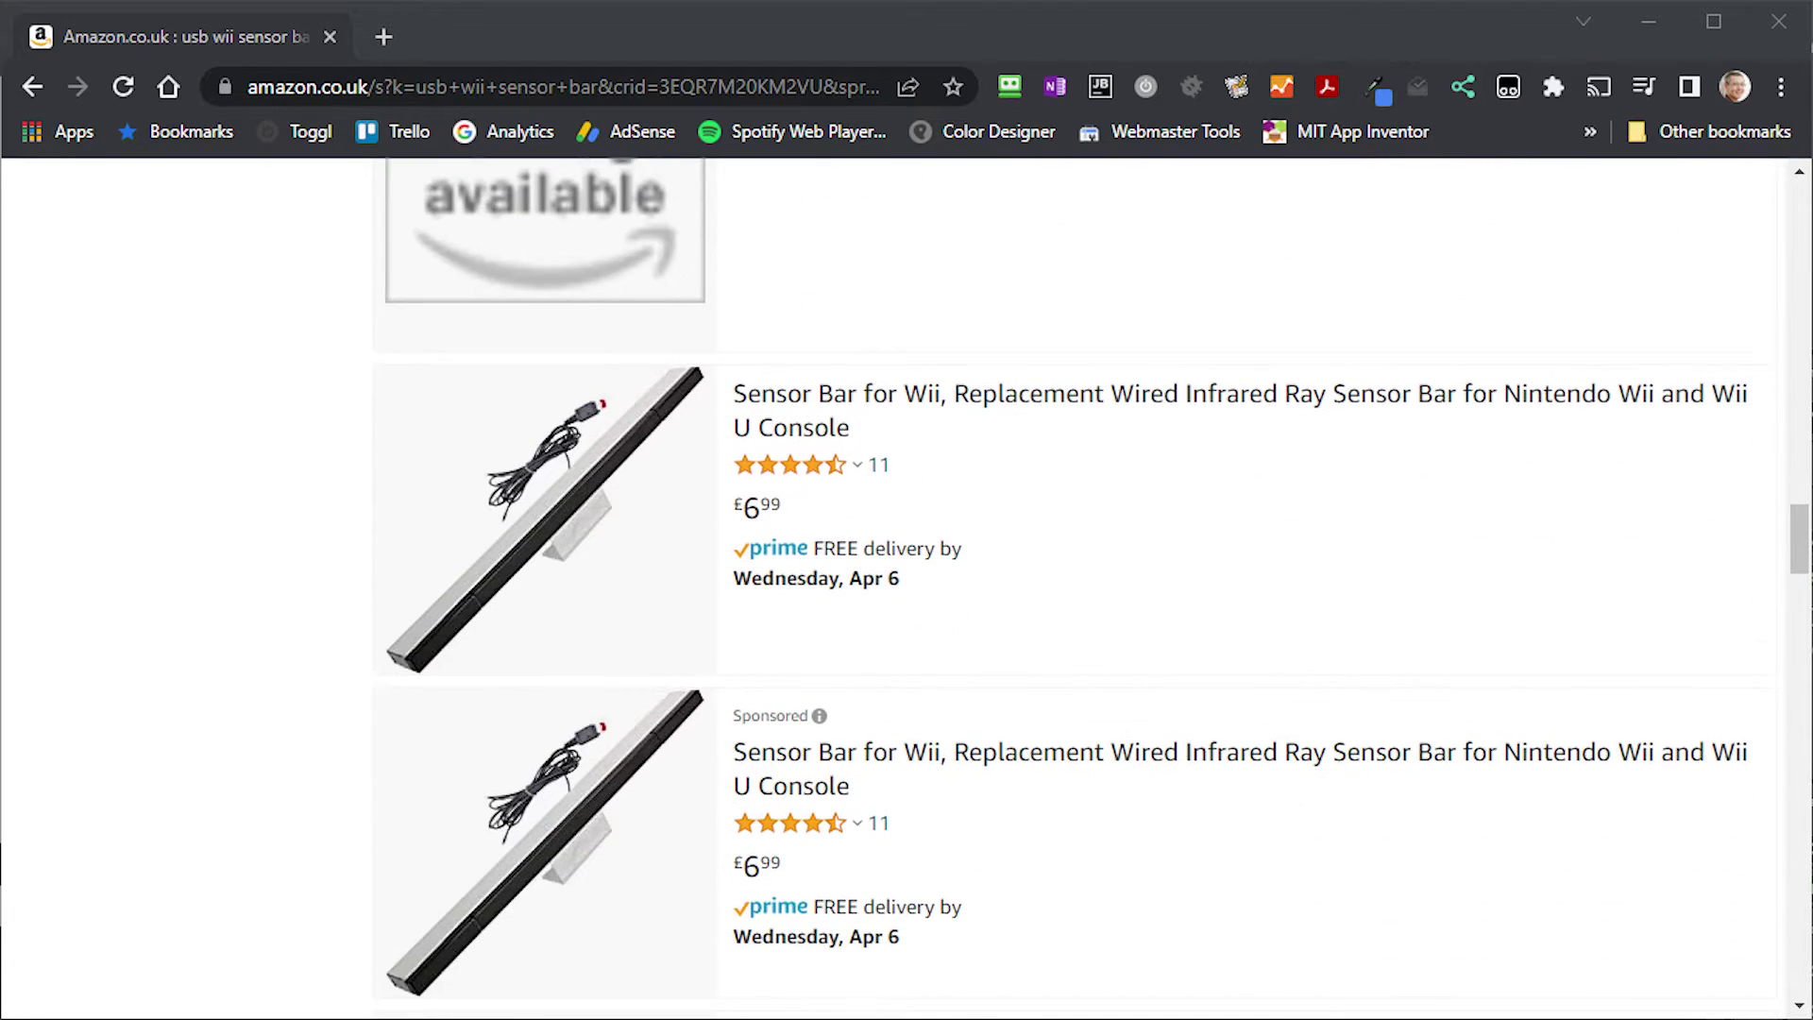
{"action": "scroll", "coordinate": [1077, 586], "scroll_direction": "down", "scroll_amount": 10}
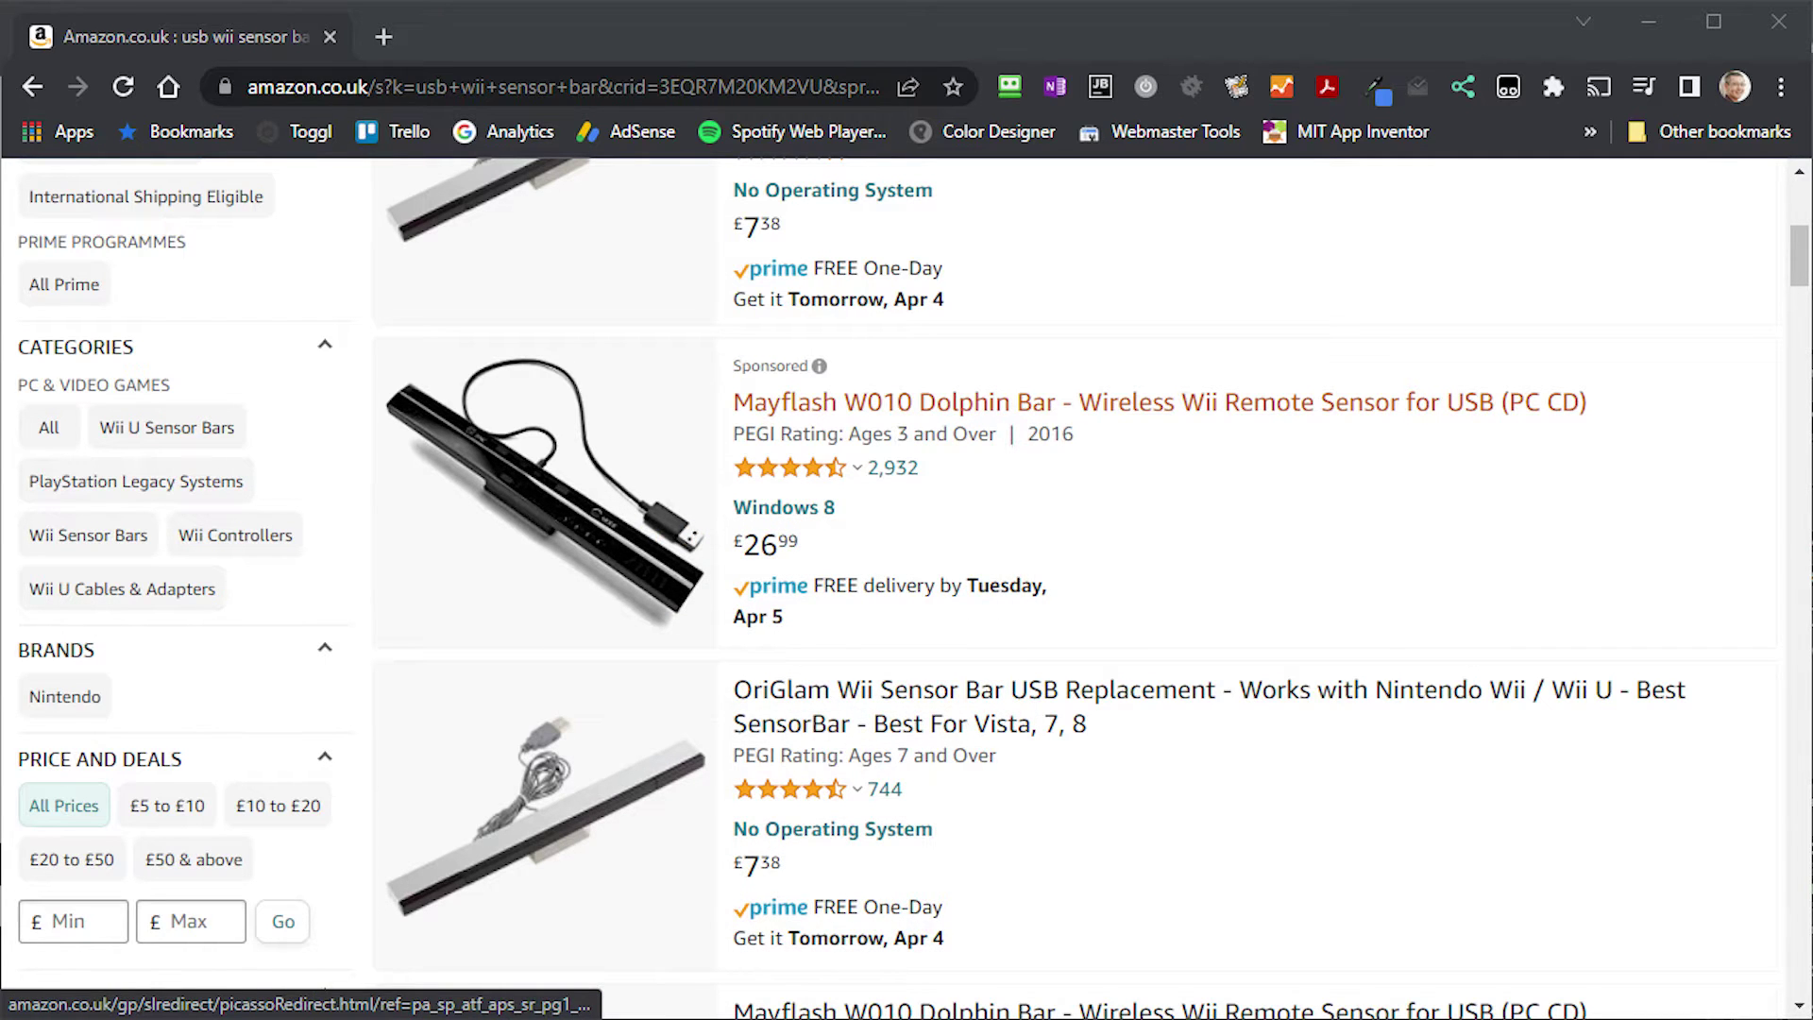
{"action": "left_click", "coordinate": [894, 402]}
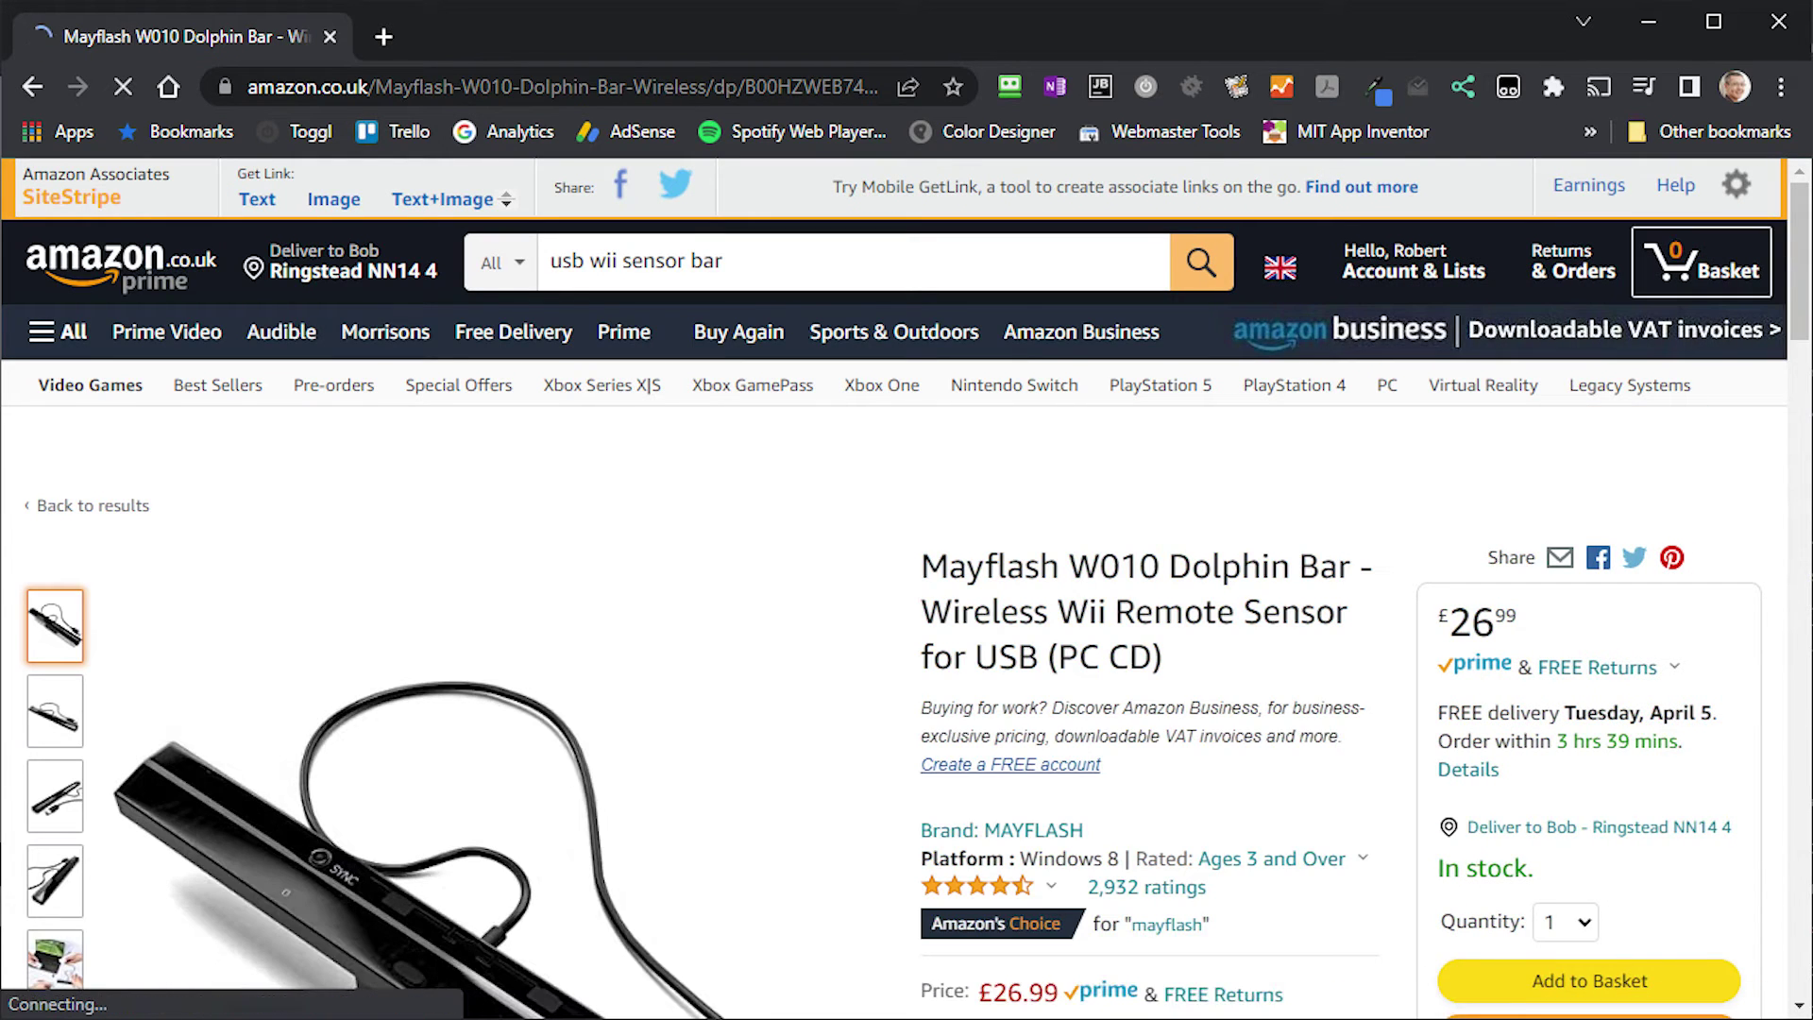
{"action": "scroll", "coordinate": [906, 585], "scroll_direction": "down", "scroll_amount": 4}
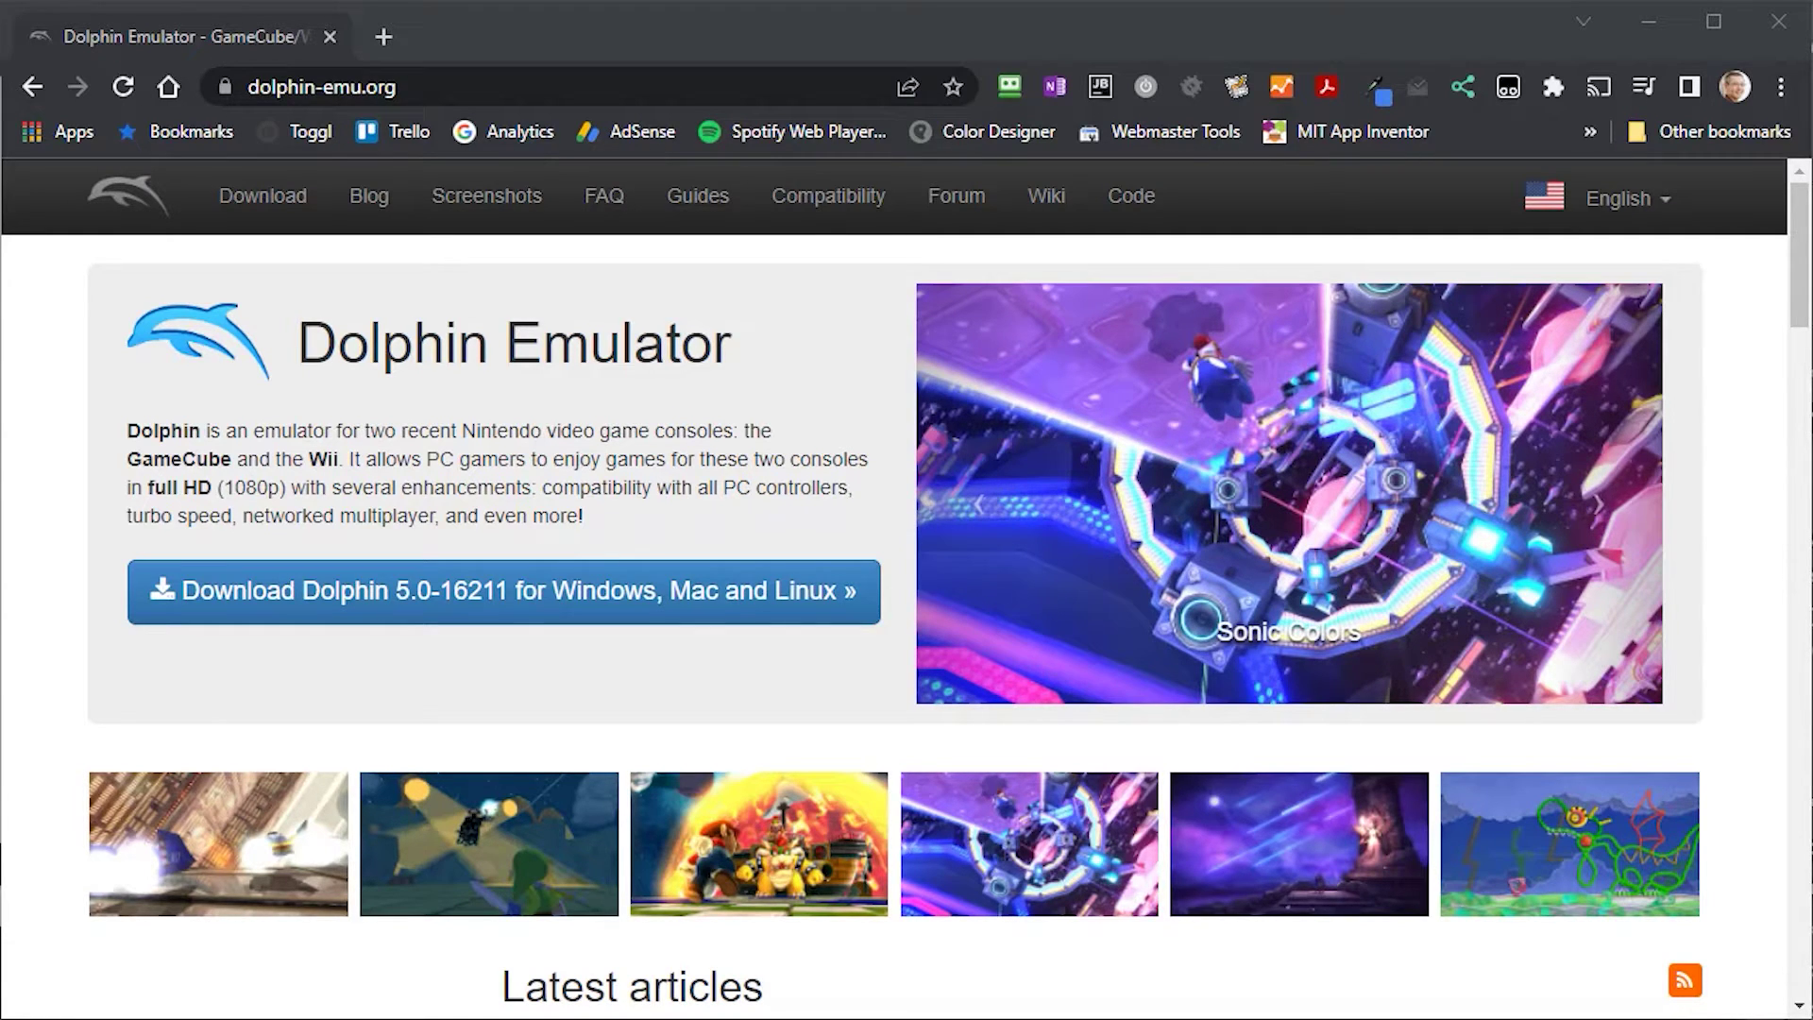
Open the Dolphin Emulator download page and review the beta, development and stable versions on offer.
{"action": "left_click", "coordinate": [506, 595]}
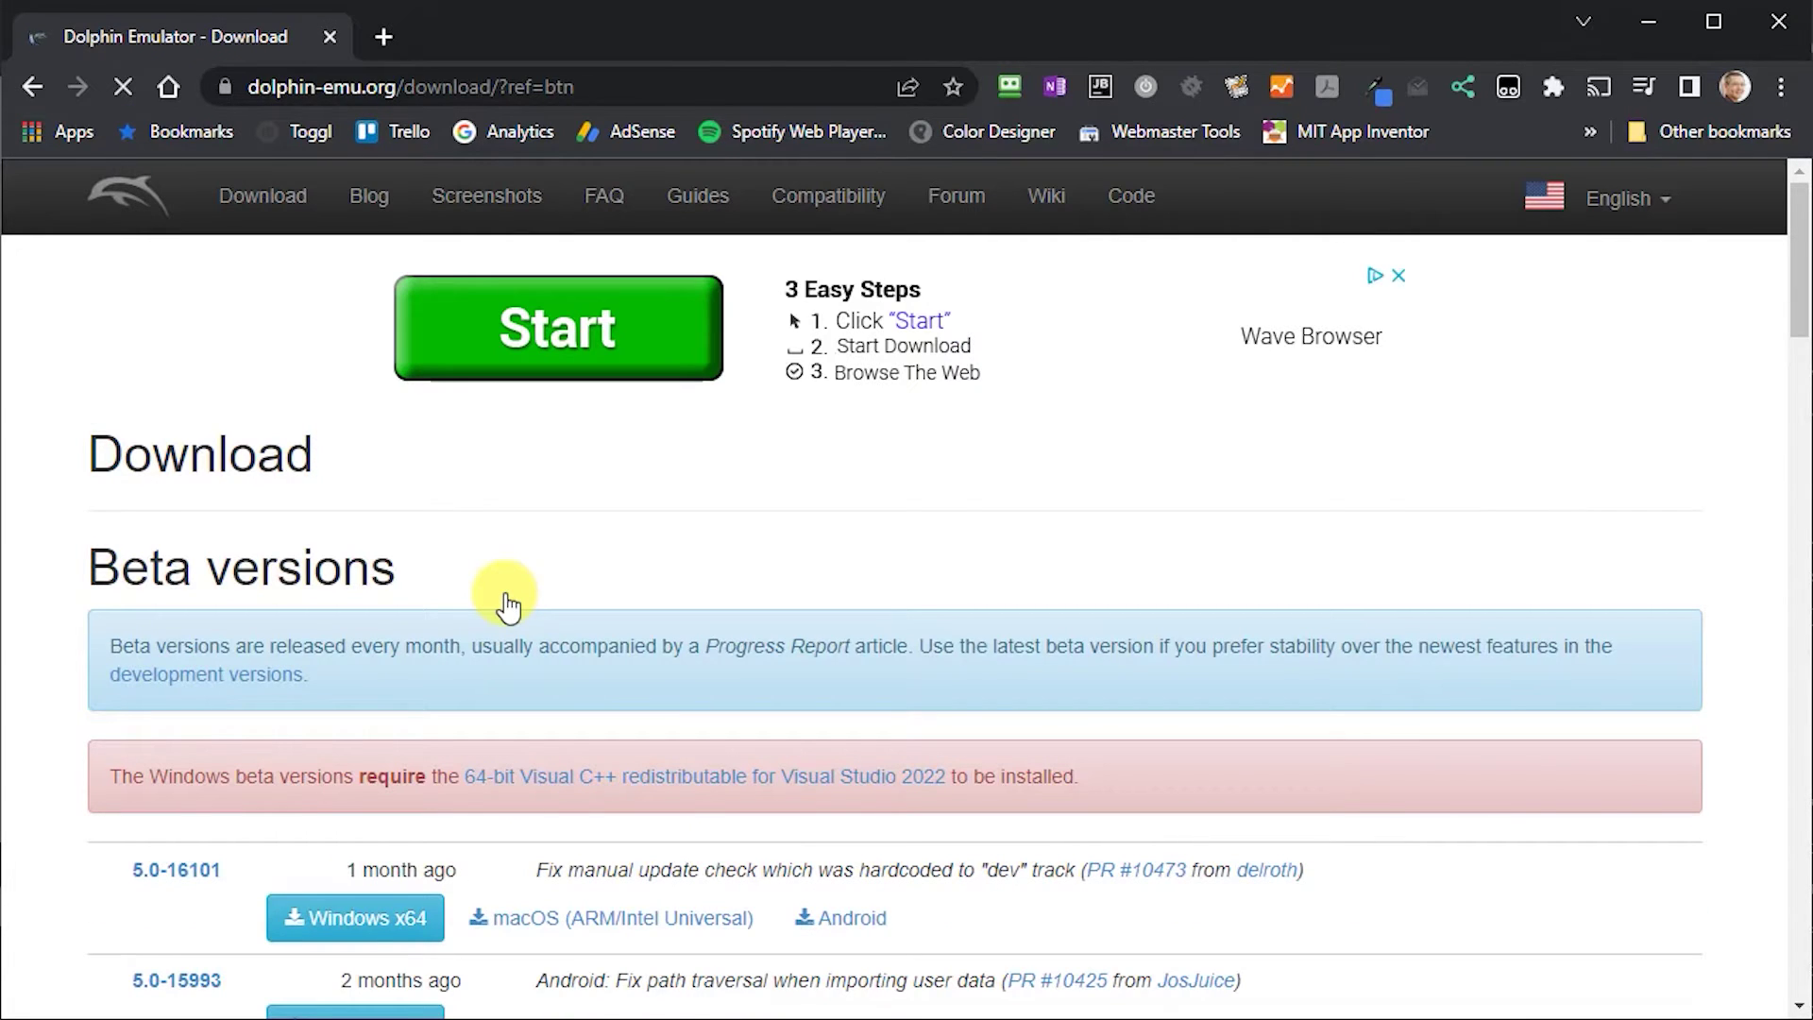
{"action": "scroll", "coordinate": [506, 600], "scroll_direction": "down", "scroll_amount": 3}
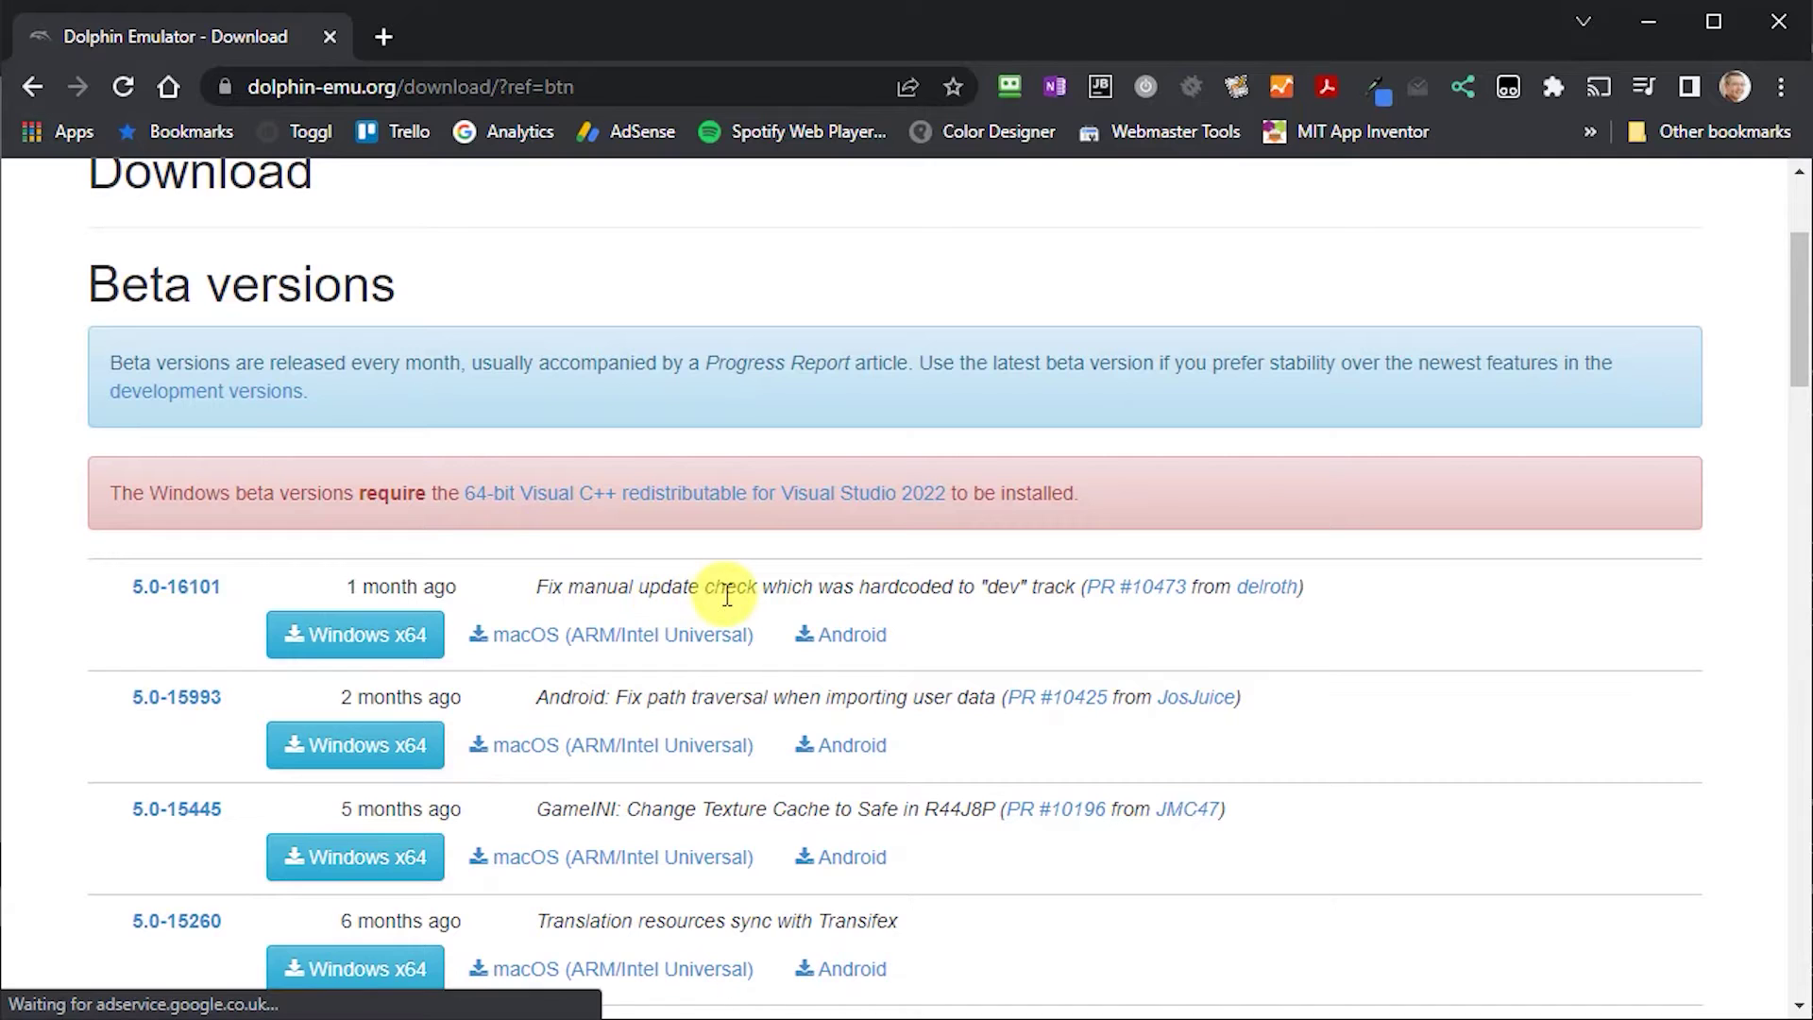
{"action": "scroll", "coordinate": [727, 595], "scroll_direction": "down", "scroll_amount": 6}
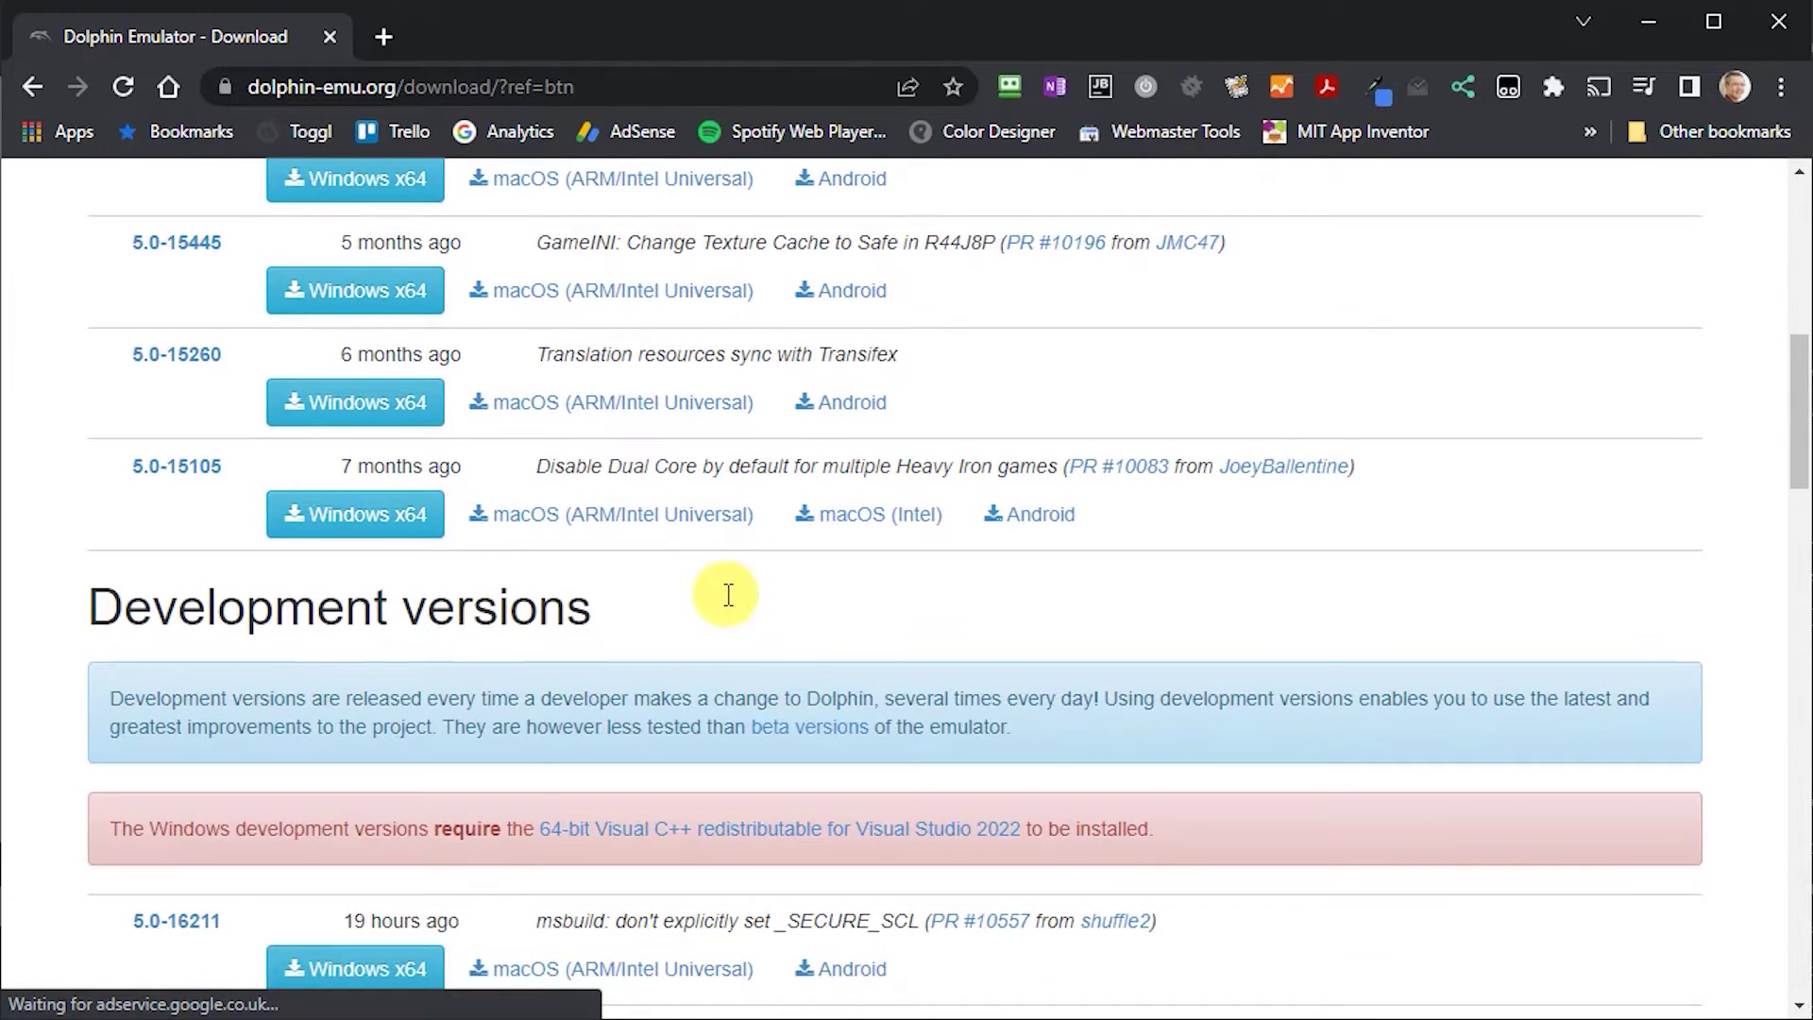
{"action": "scroll", "coordinate": [728, 595], "scroll_direction": "down", "scroll_amount": 3}
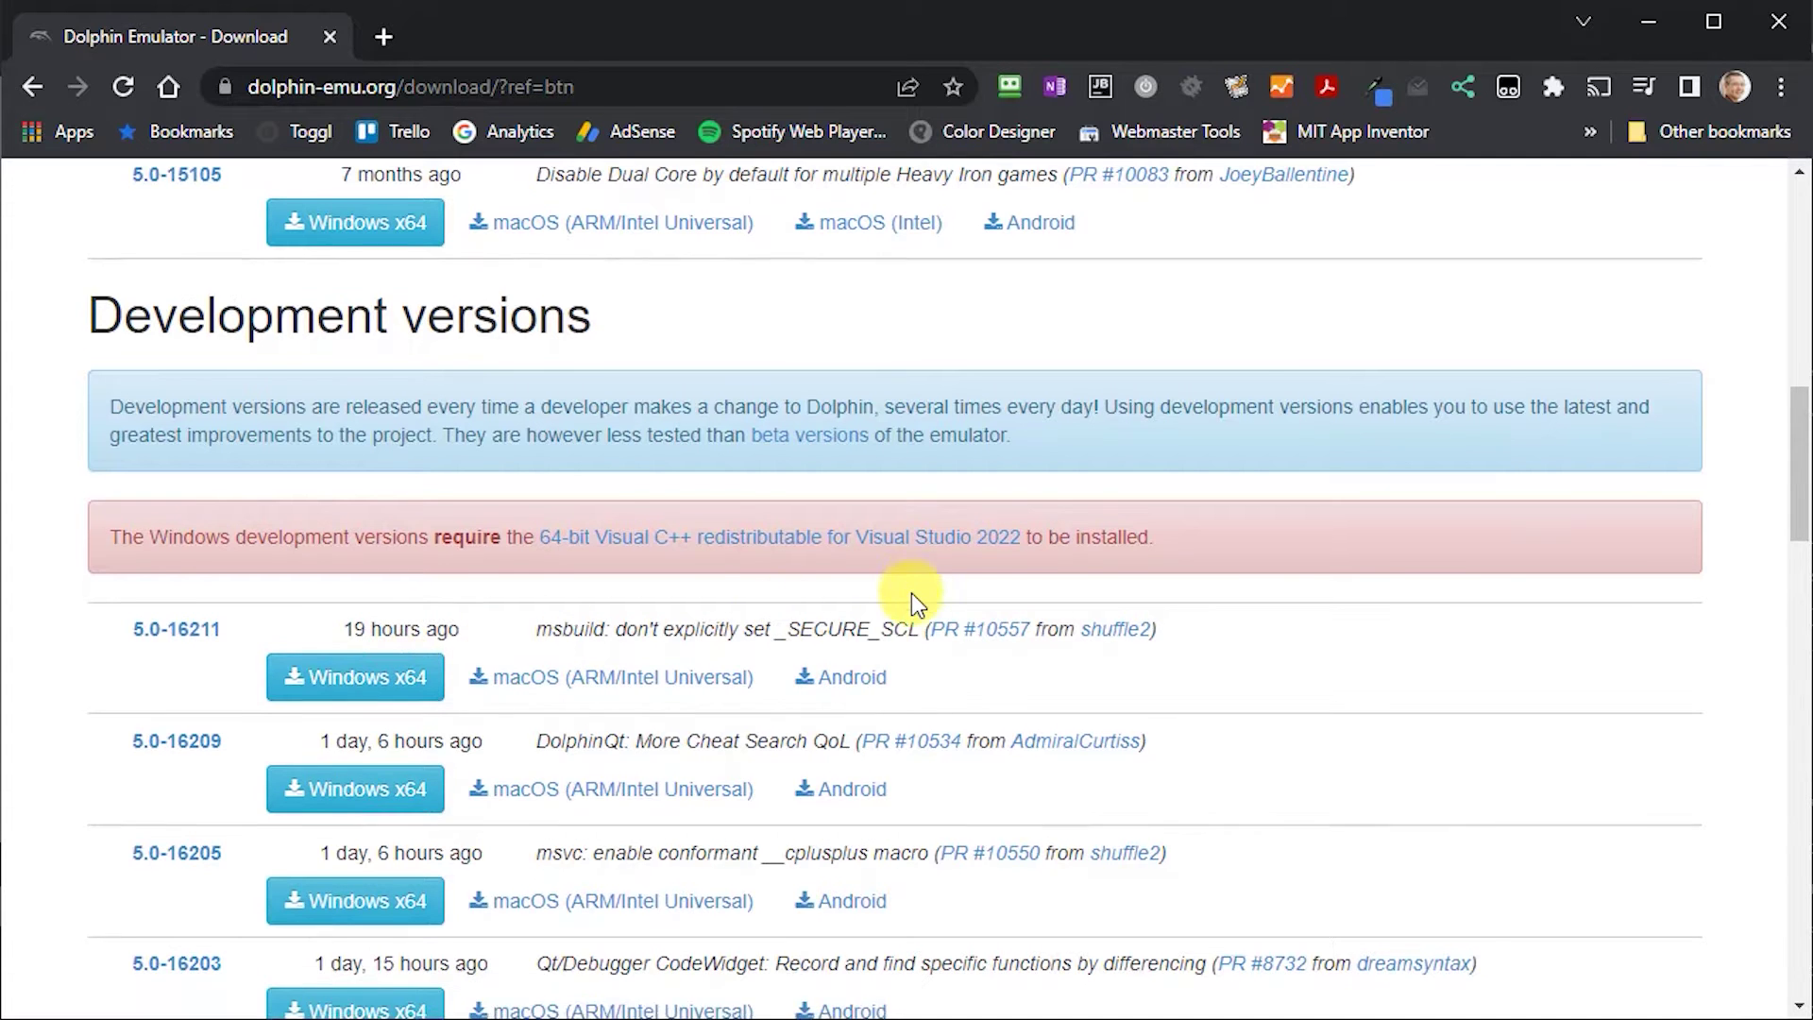
{"action": "scroll", "coordinate": [913, 597], "scroll_direction": "down", "scroll_amount": 9}
{"action": "scroll", "coordinate": [910, 601], "scroll_direction": "down", "scroll_amount": 9}
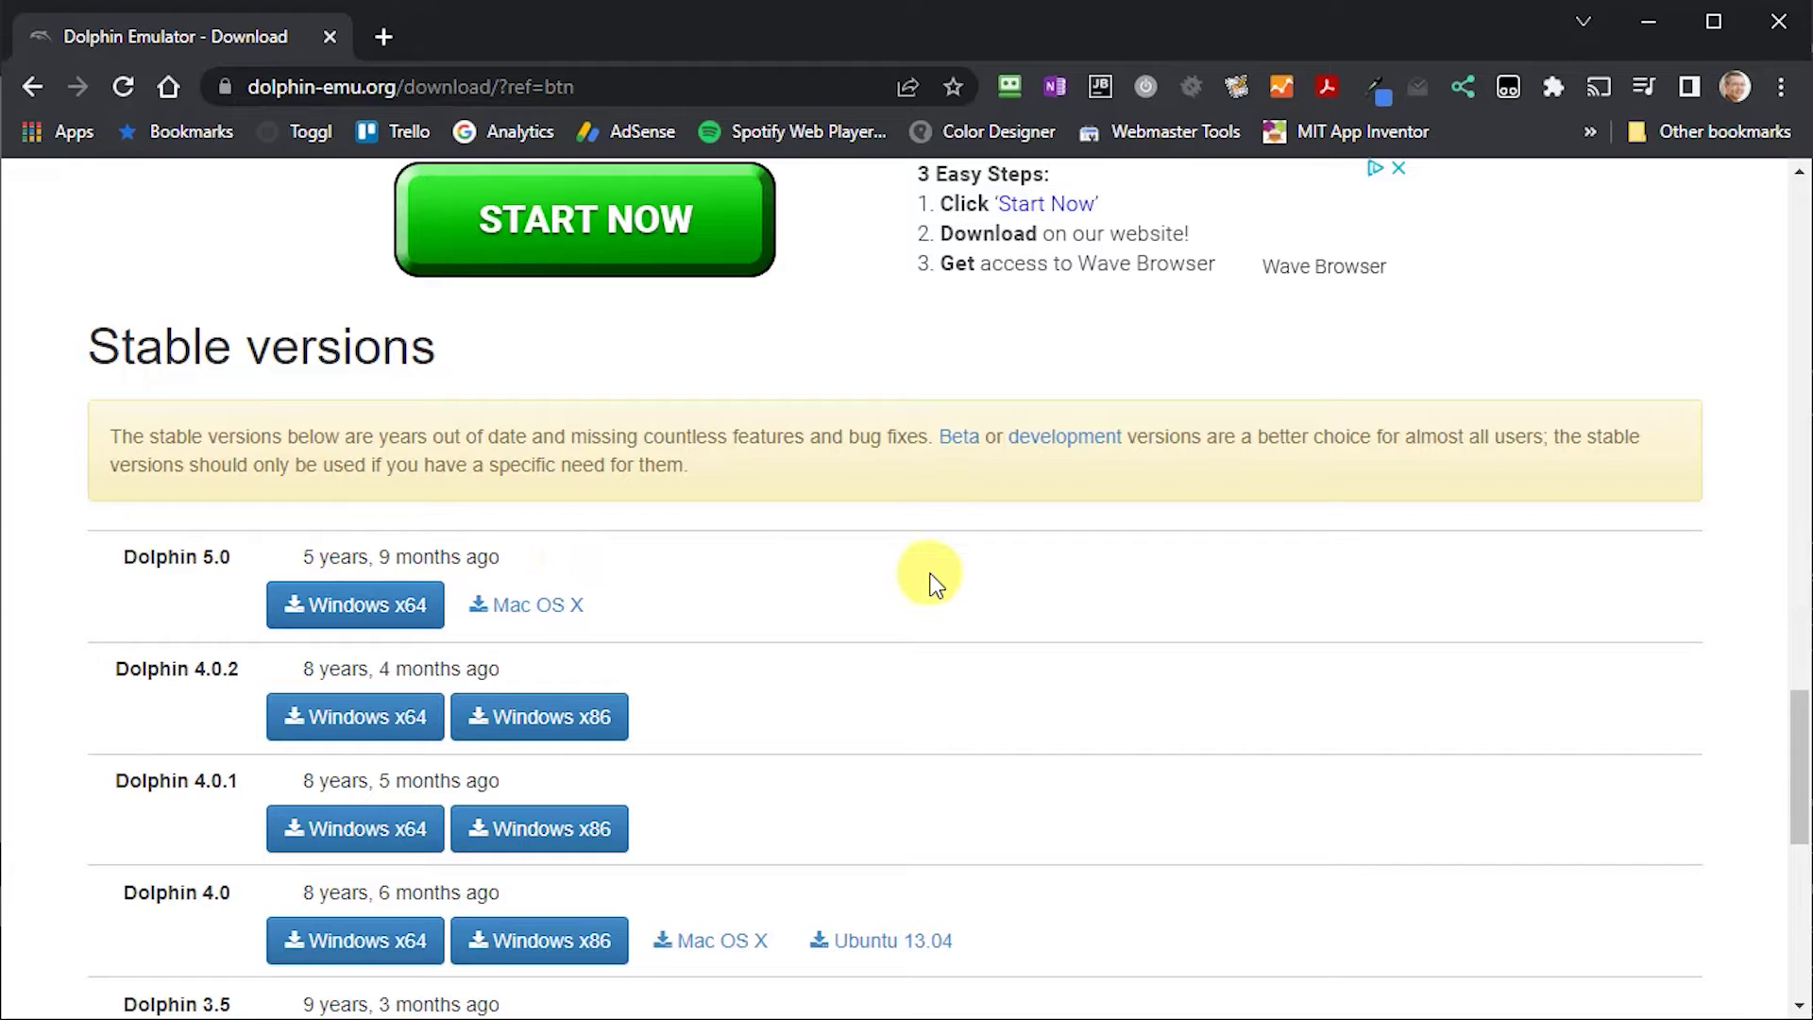
{"action": "scroll", "coordinate": [933, 583], "scroll_direction": "up", "scroll_amount": 15}
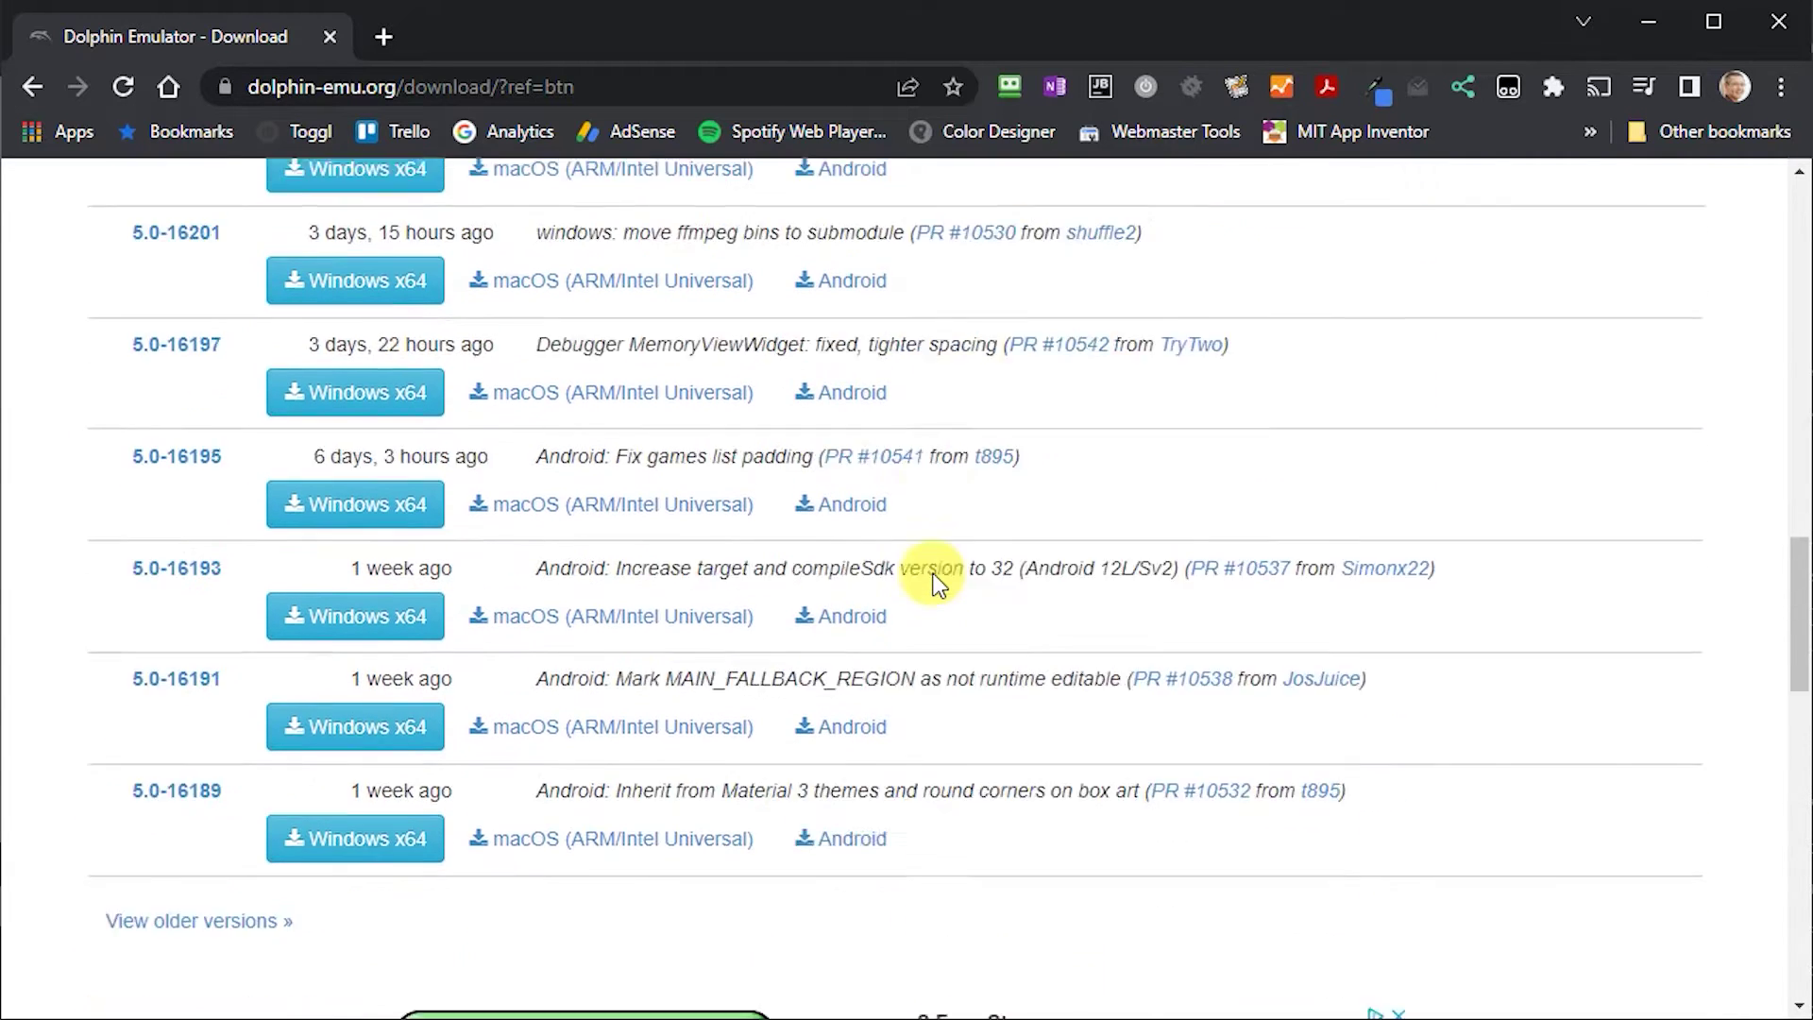
{"action": "scroll", "coordinate": [932, 582], "scroll_direction": "up", "scroll_amount": 5}
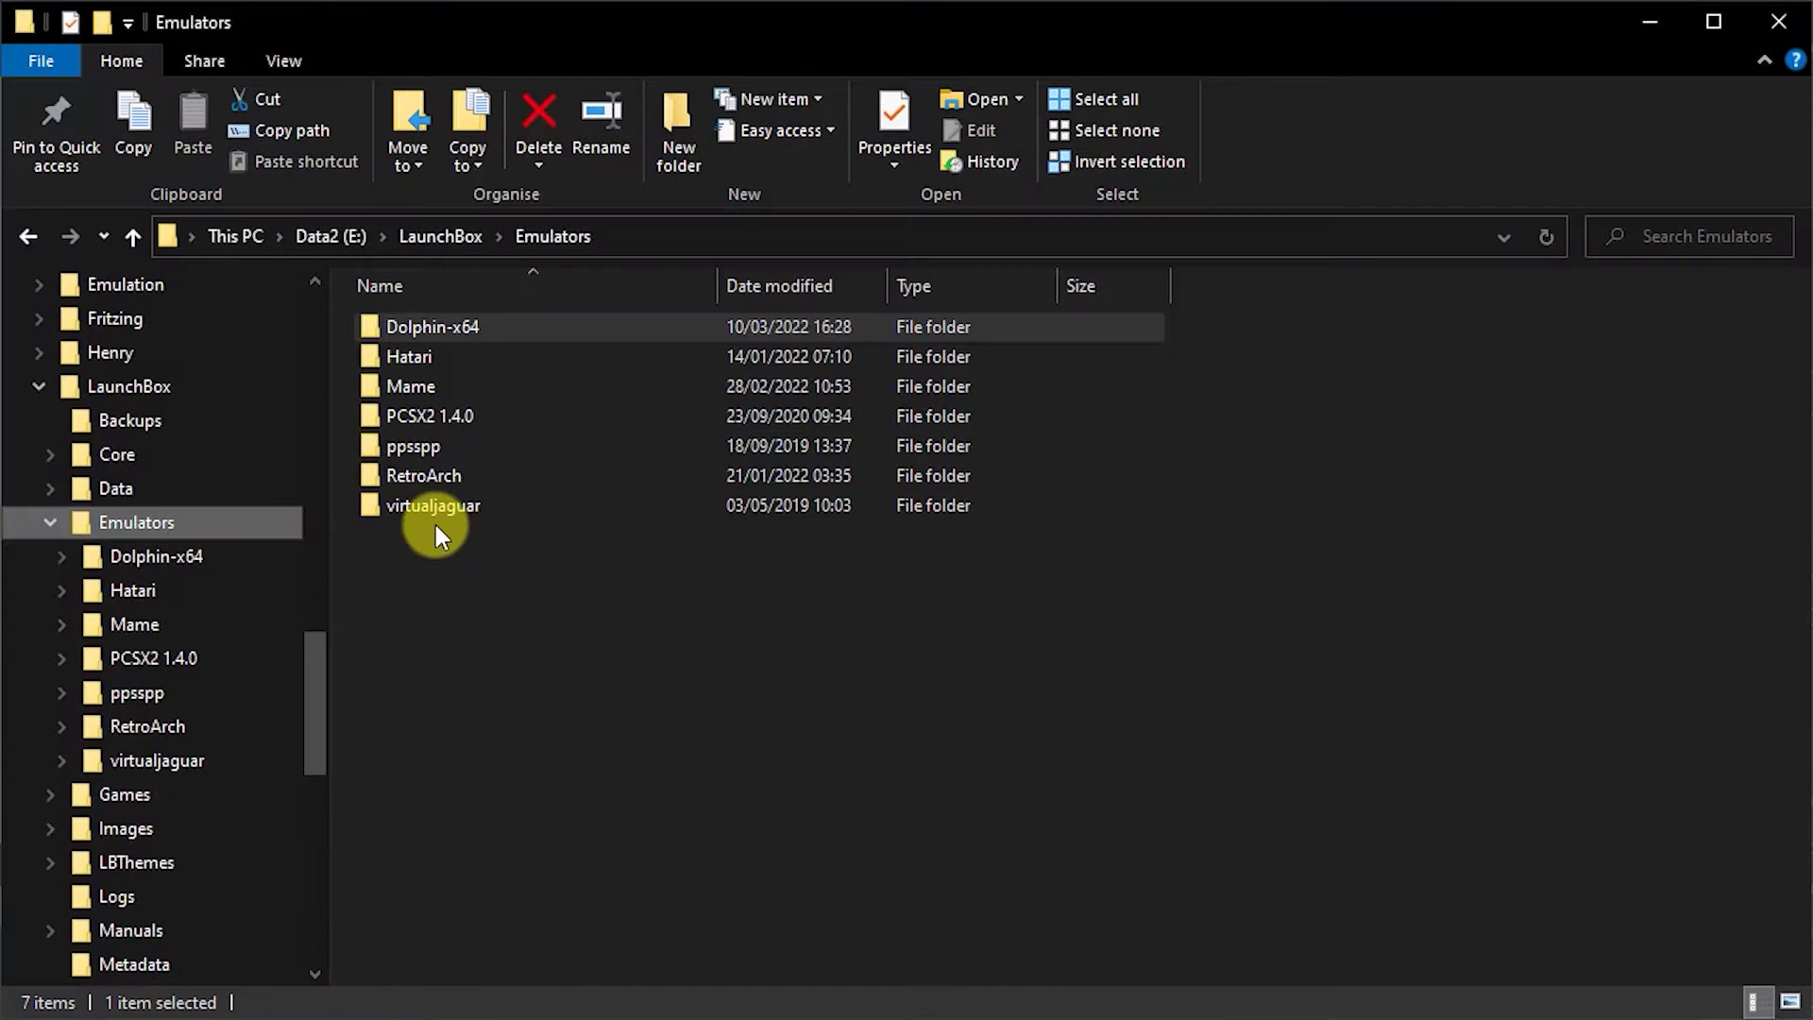
Open the Dolphin-x64 folder inside LaunchBox's Emulators folder.
{"action": "left_click", "coordinate": [189, 567]}
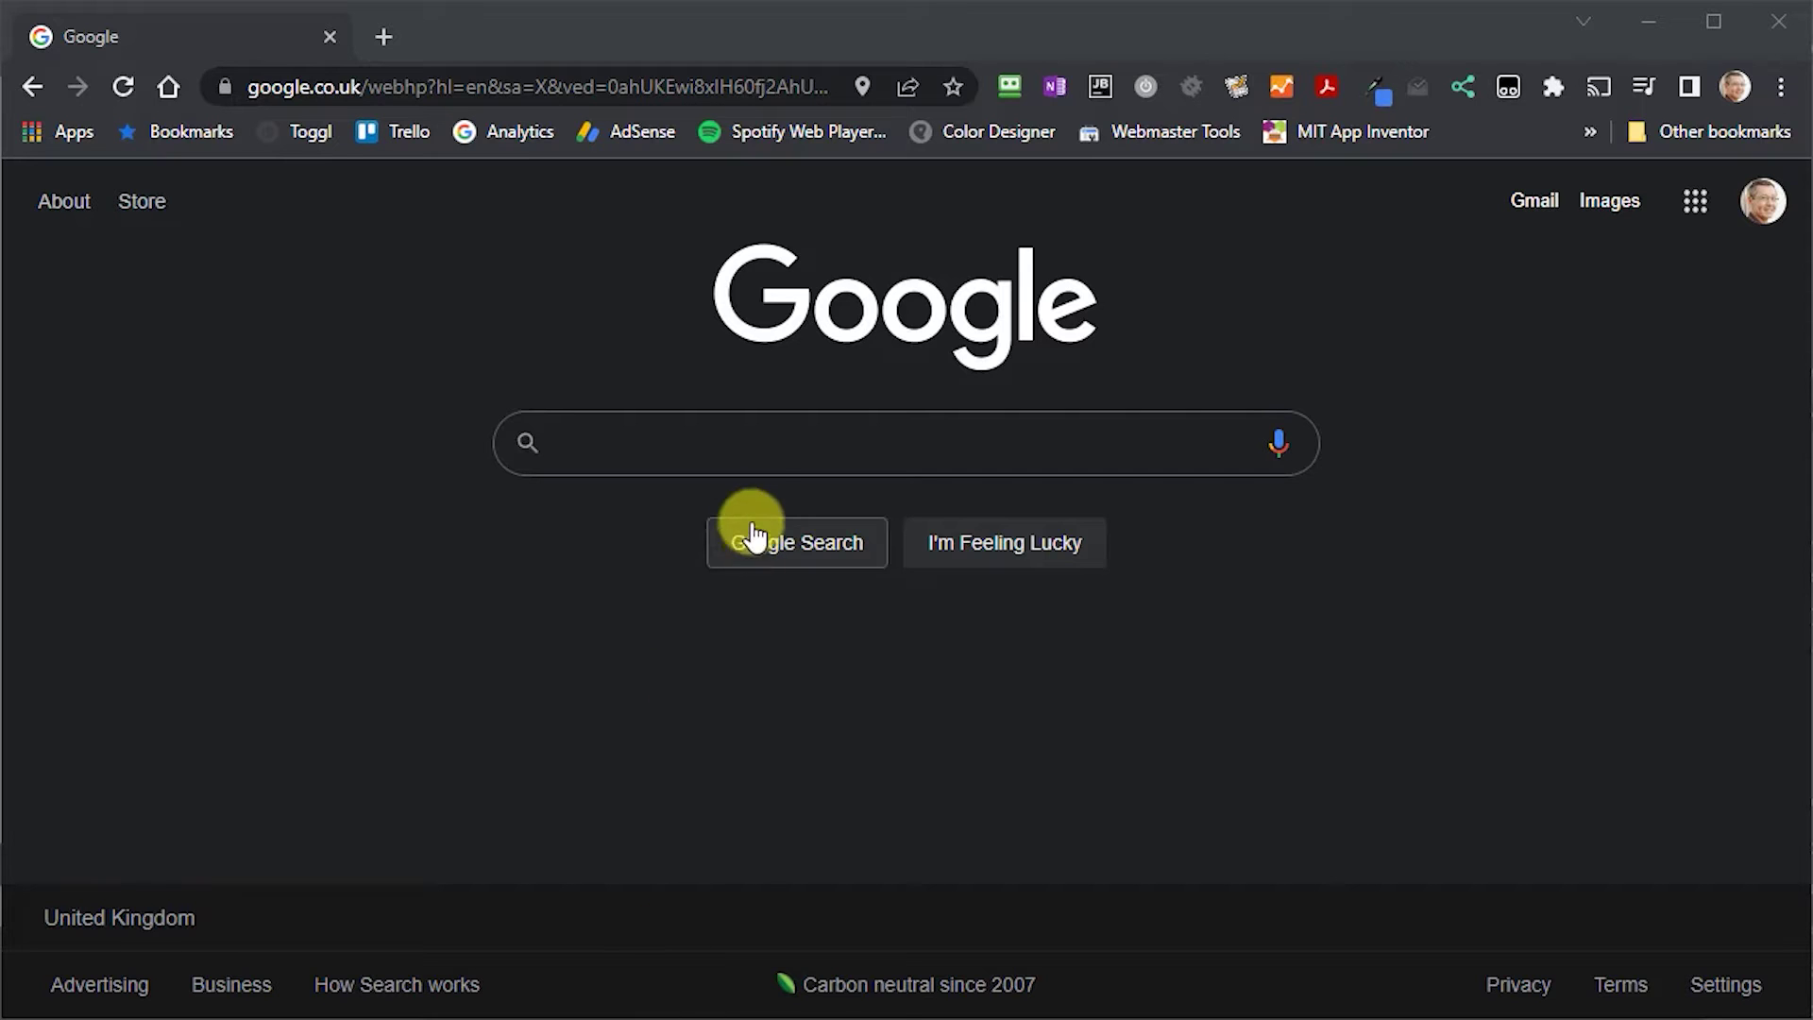
Search Google for "wii redump".
{"action": "left_click", "coordinate": [764, 460]}
{"action": "type", "text": "w"}
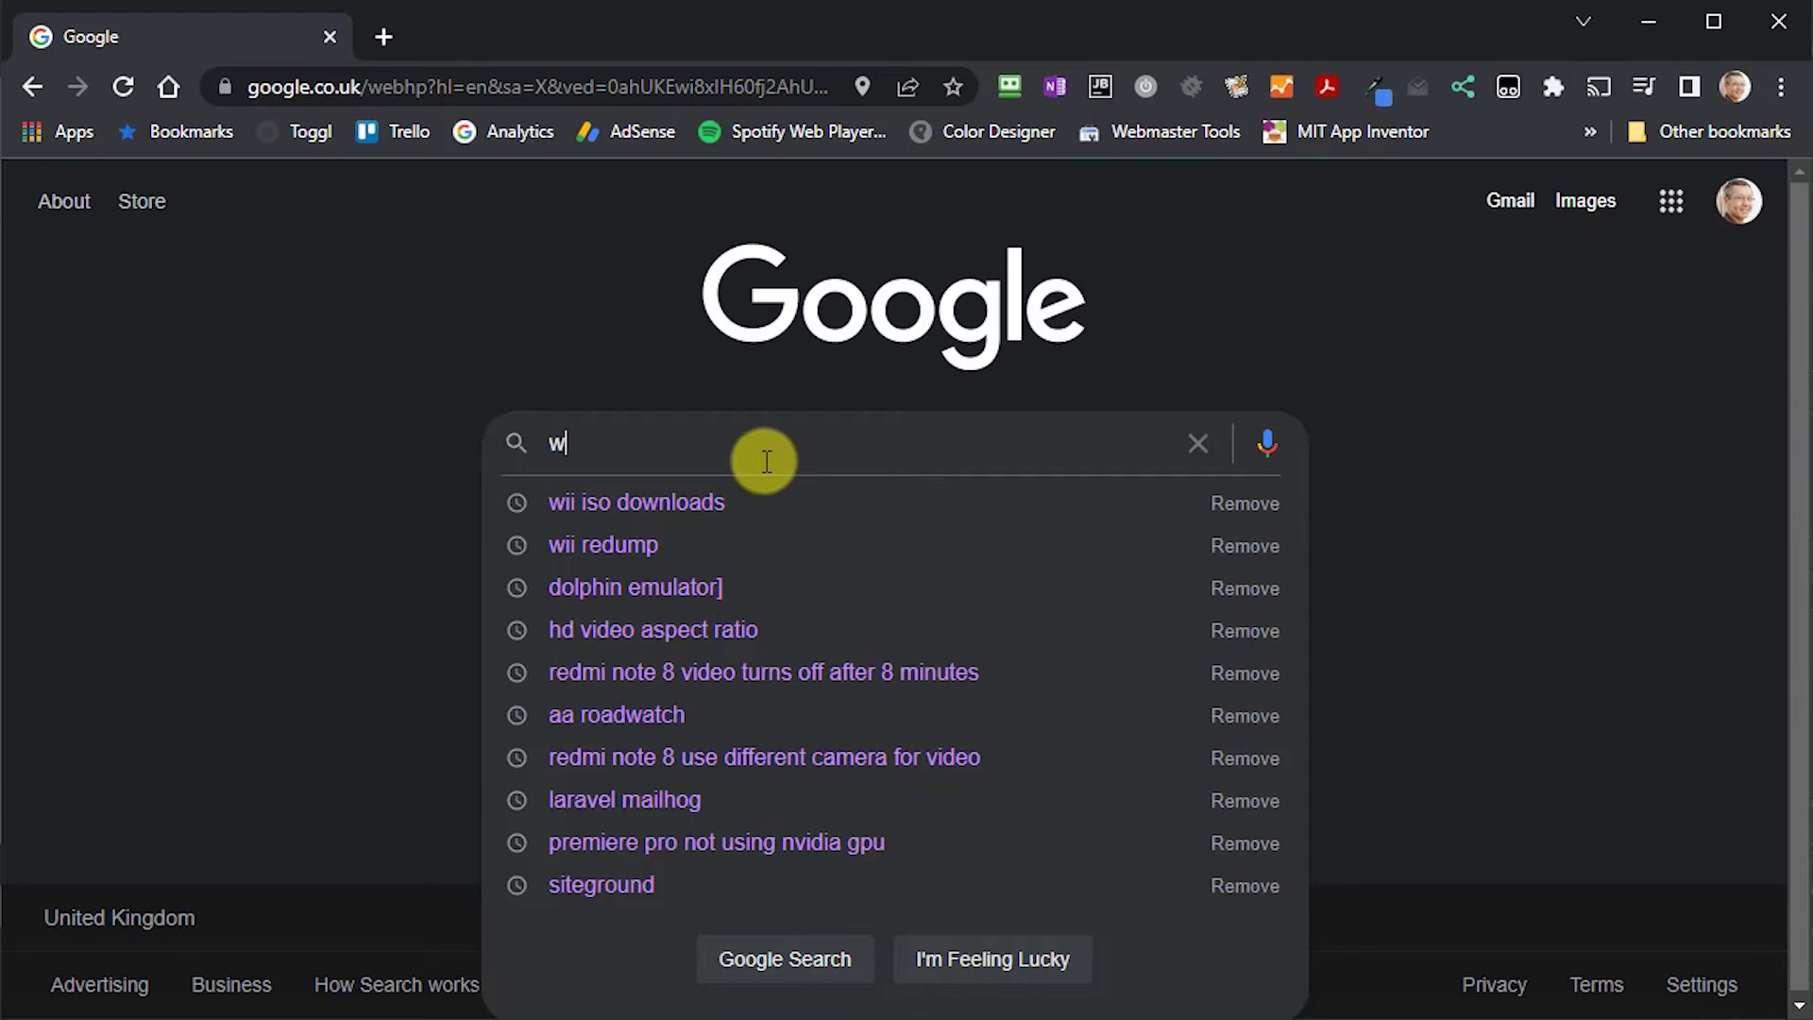
{"action": "type", "text": "ii redump"}
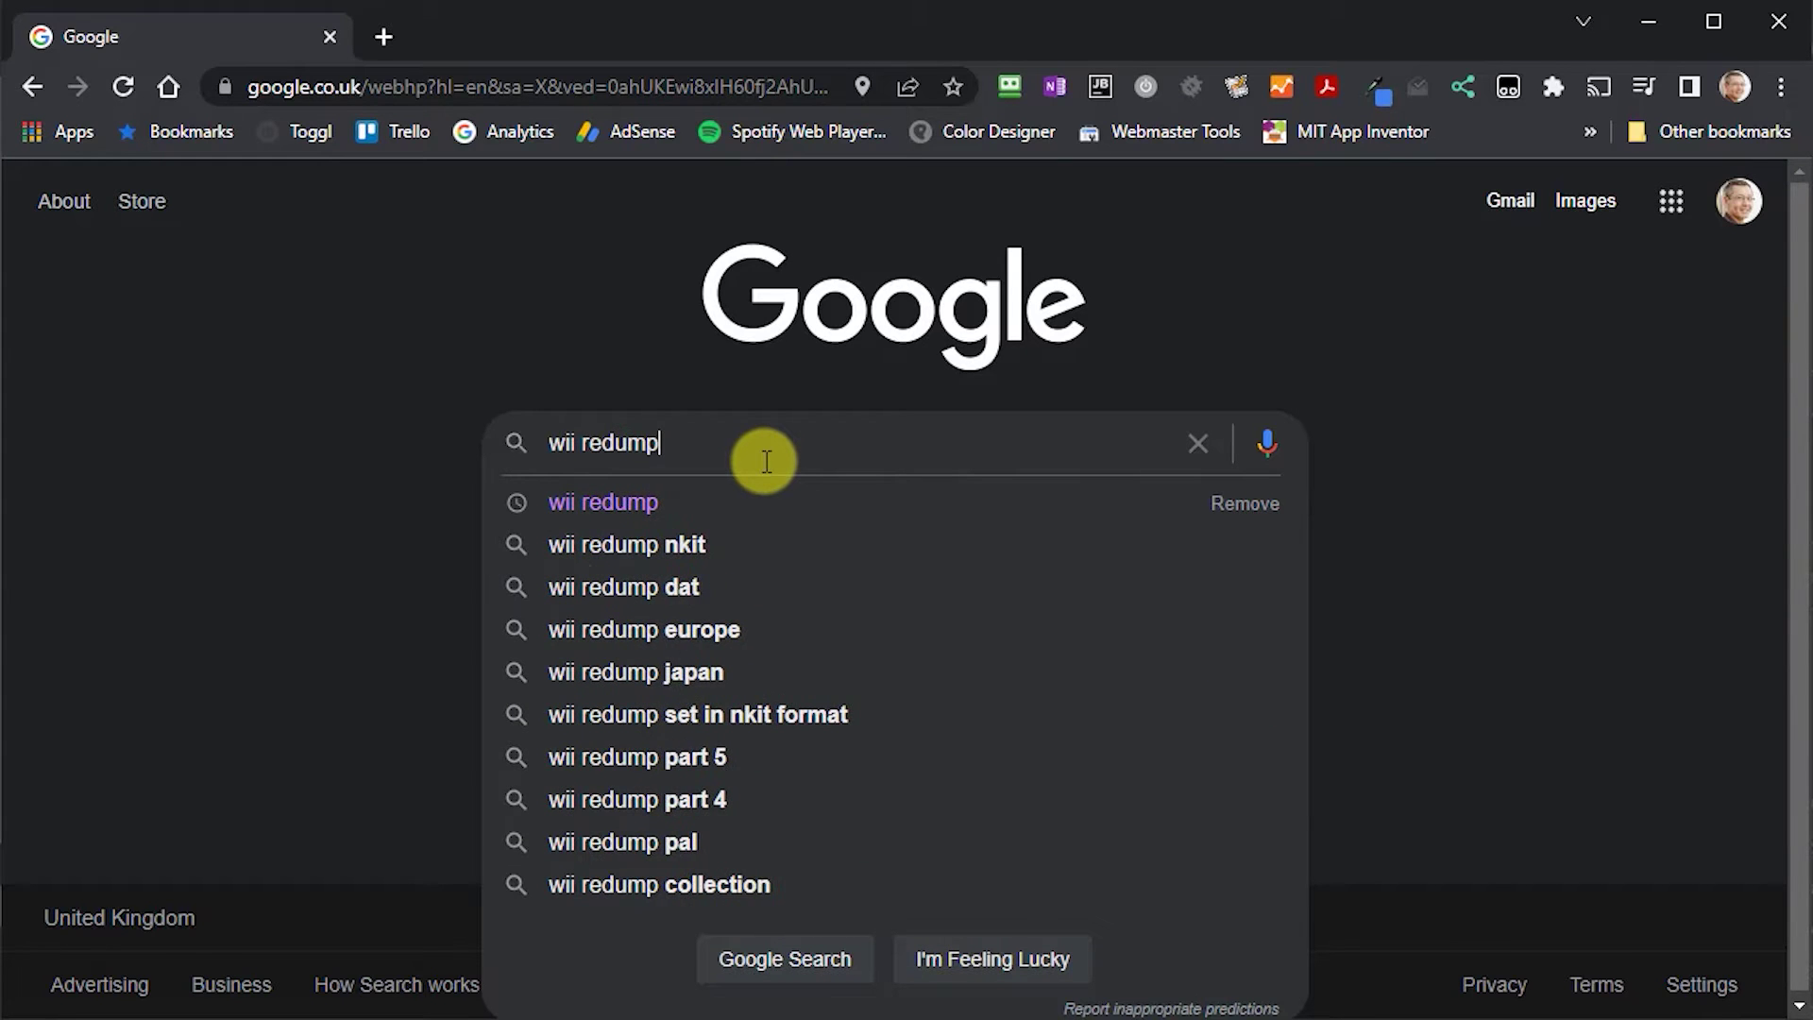
{"action": "key", "text": "Return"}
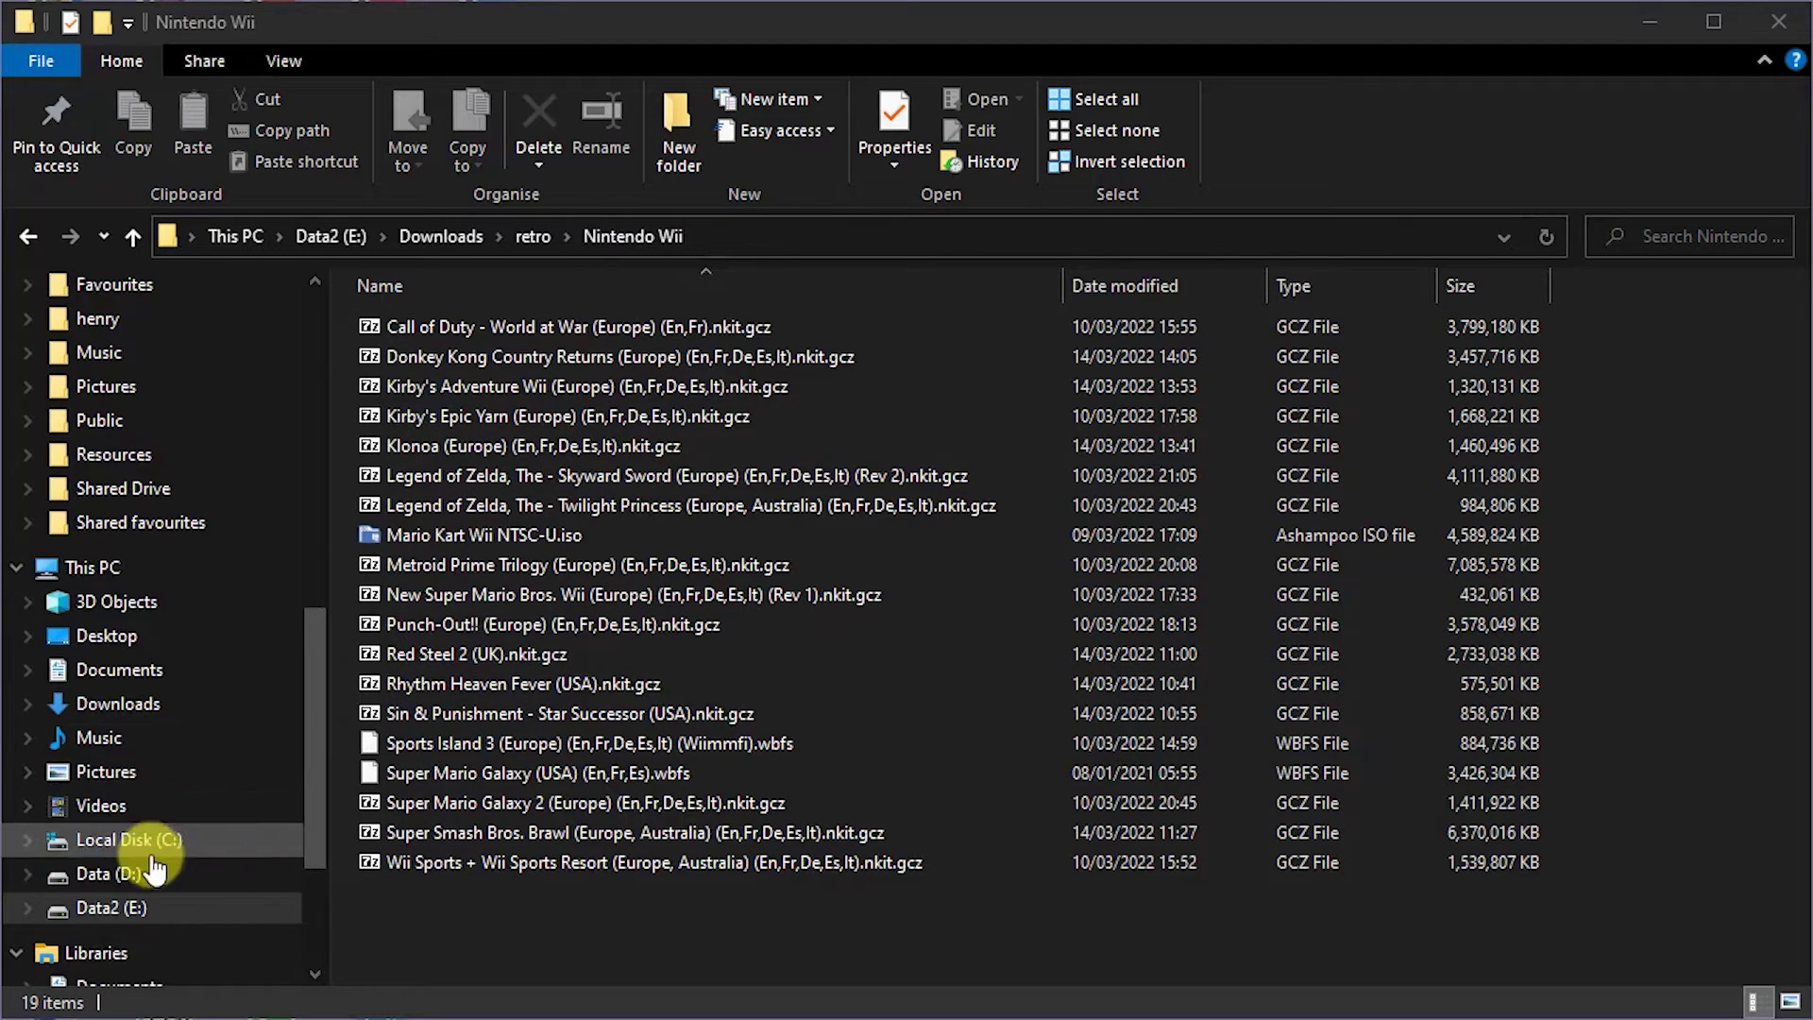
Switch to File Explorer and browse into the LaunchBox folder on the Data2 (E:) drive.
{"action": "left_click", "coordinate": [160, 902]}
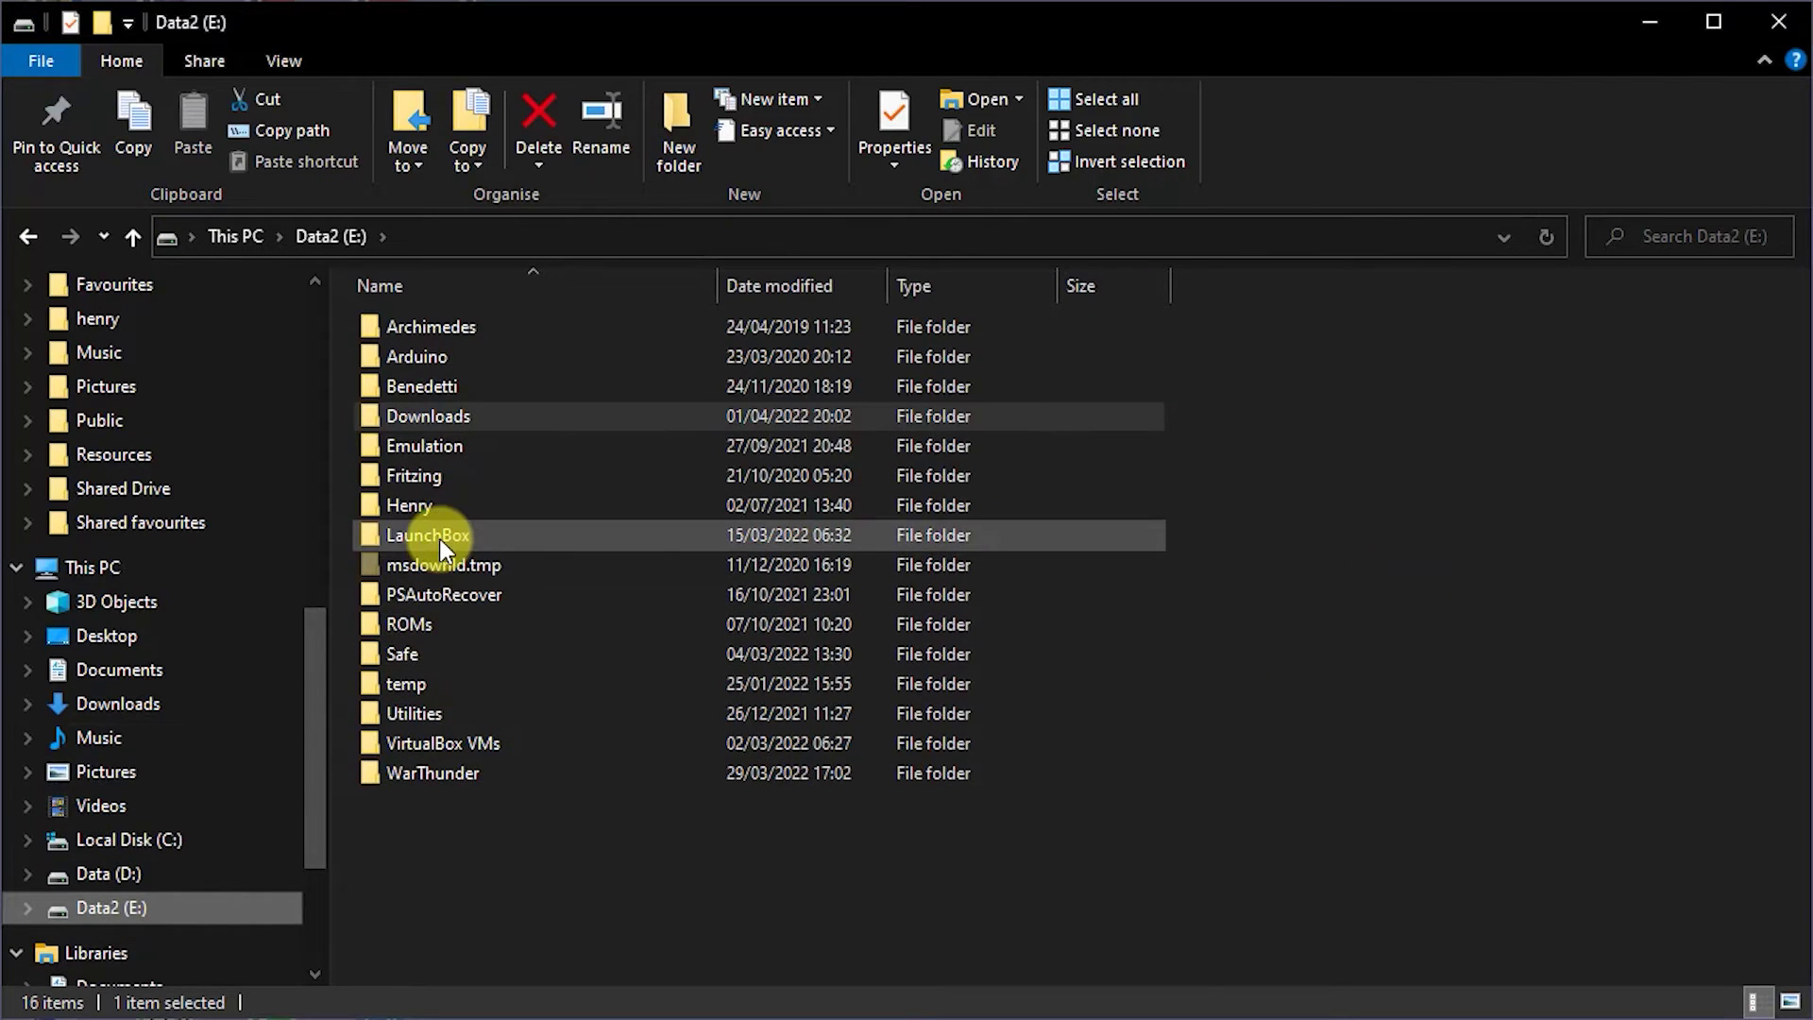
{"action": "double_click", "coordinate": [438, 534]}
{"action": "double_click", "coordinate": [416, 445]}
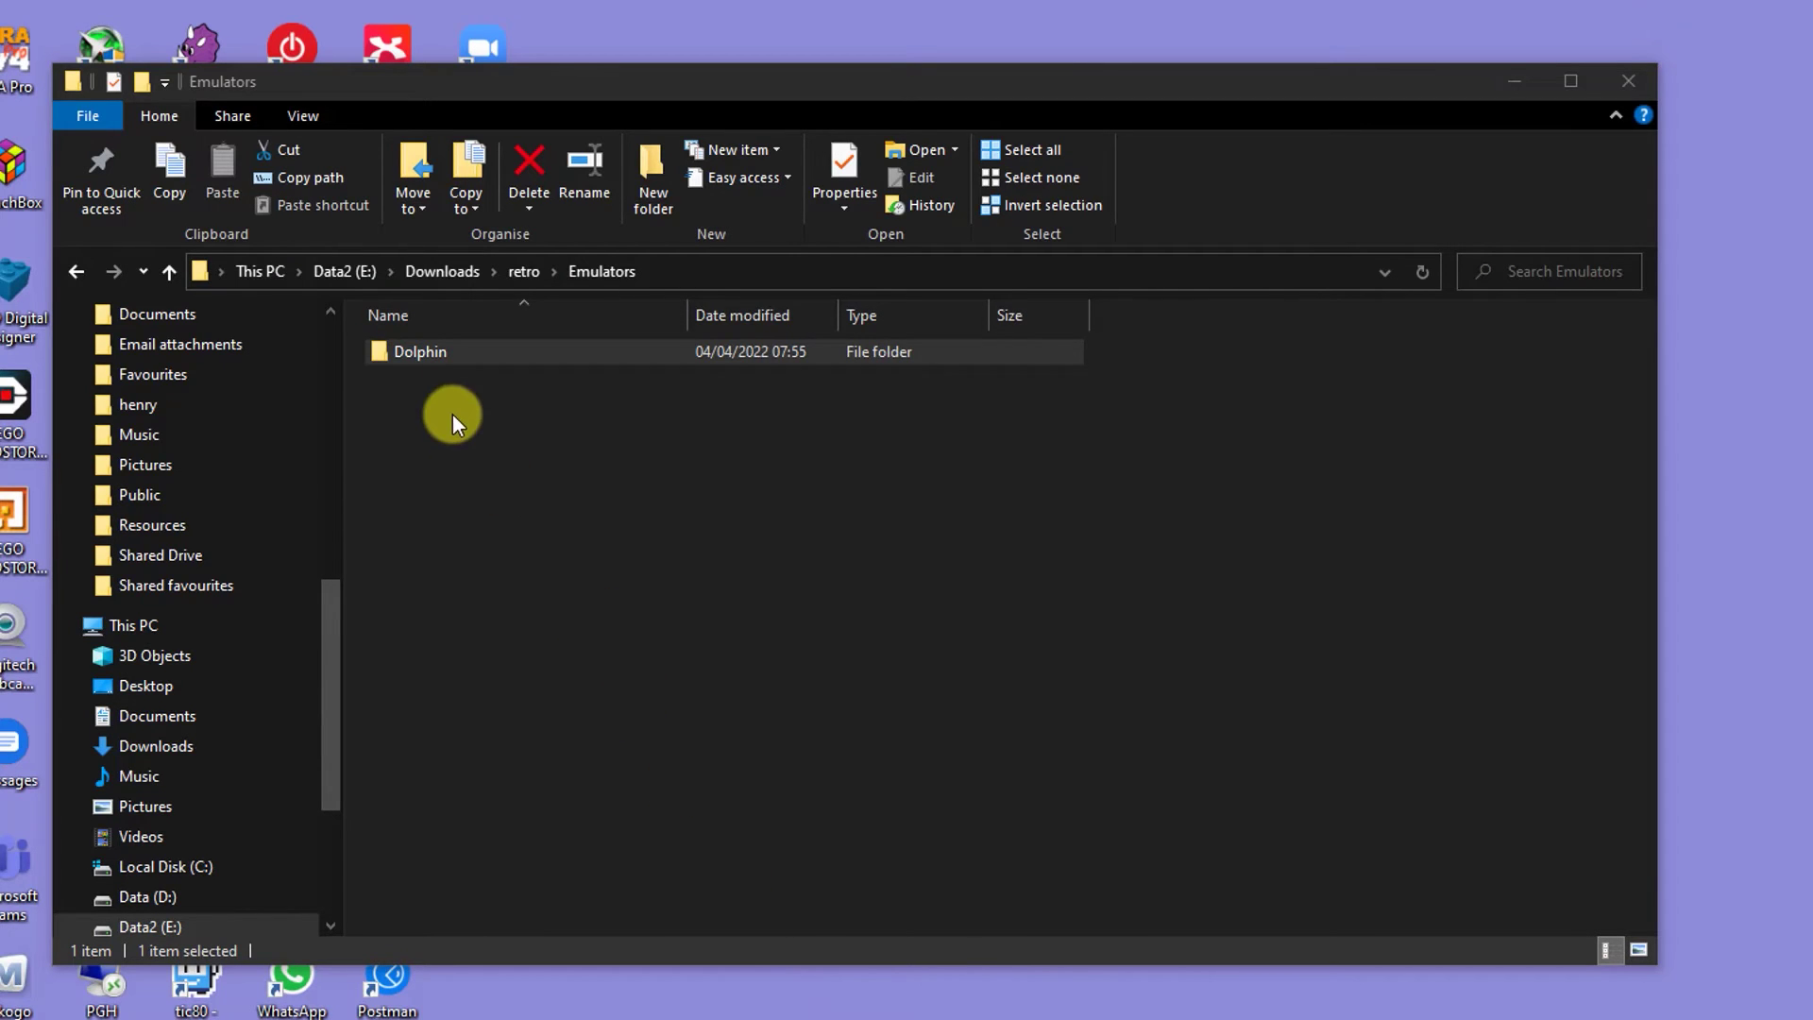
Launch Dolphin.exe from the Dolphin-x64 folder inside the Dolphin folder under retro\Emulators.
{"action": "left_click", "coordinate": [421, 360]}
{"action": "double_click", "coordinate": [421, 360]}
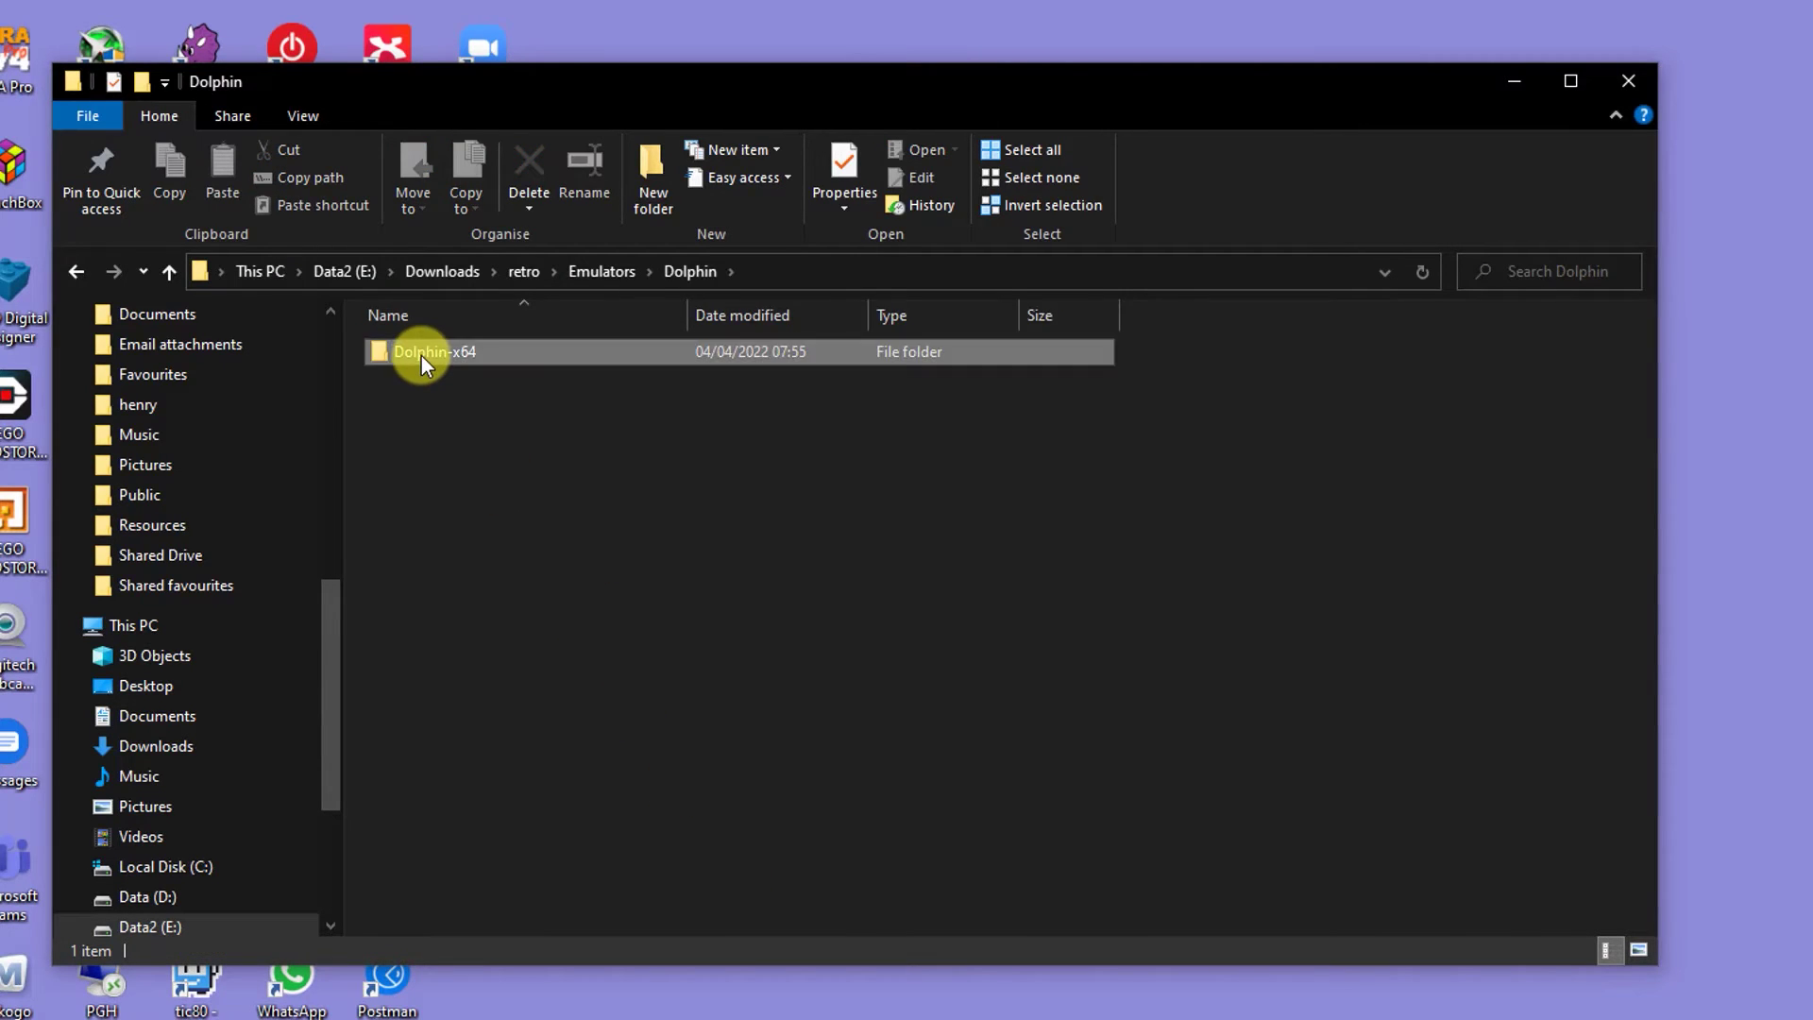
{"action": "double_click", "coordinate": [421, 355]}
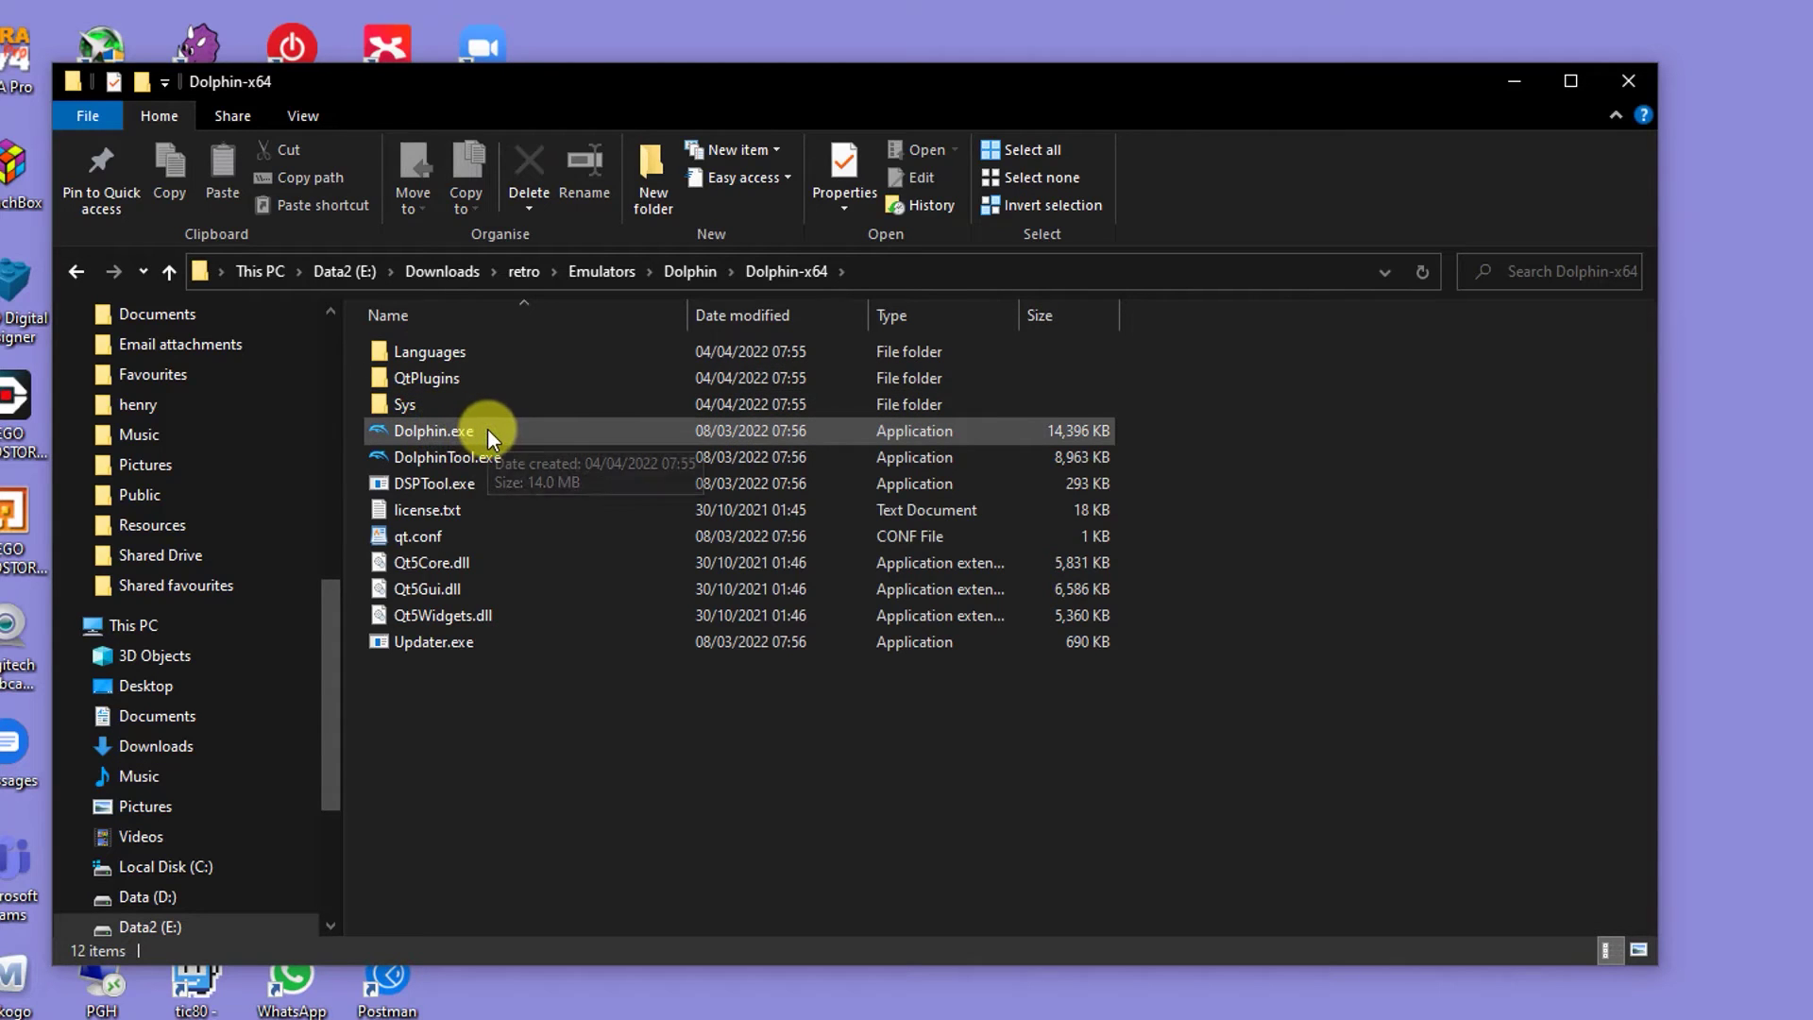
{"action": "left_click", "coordinate": [479, 429]}
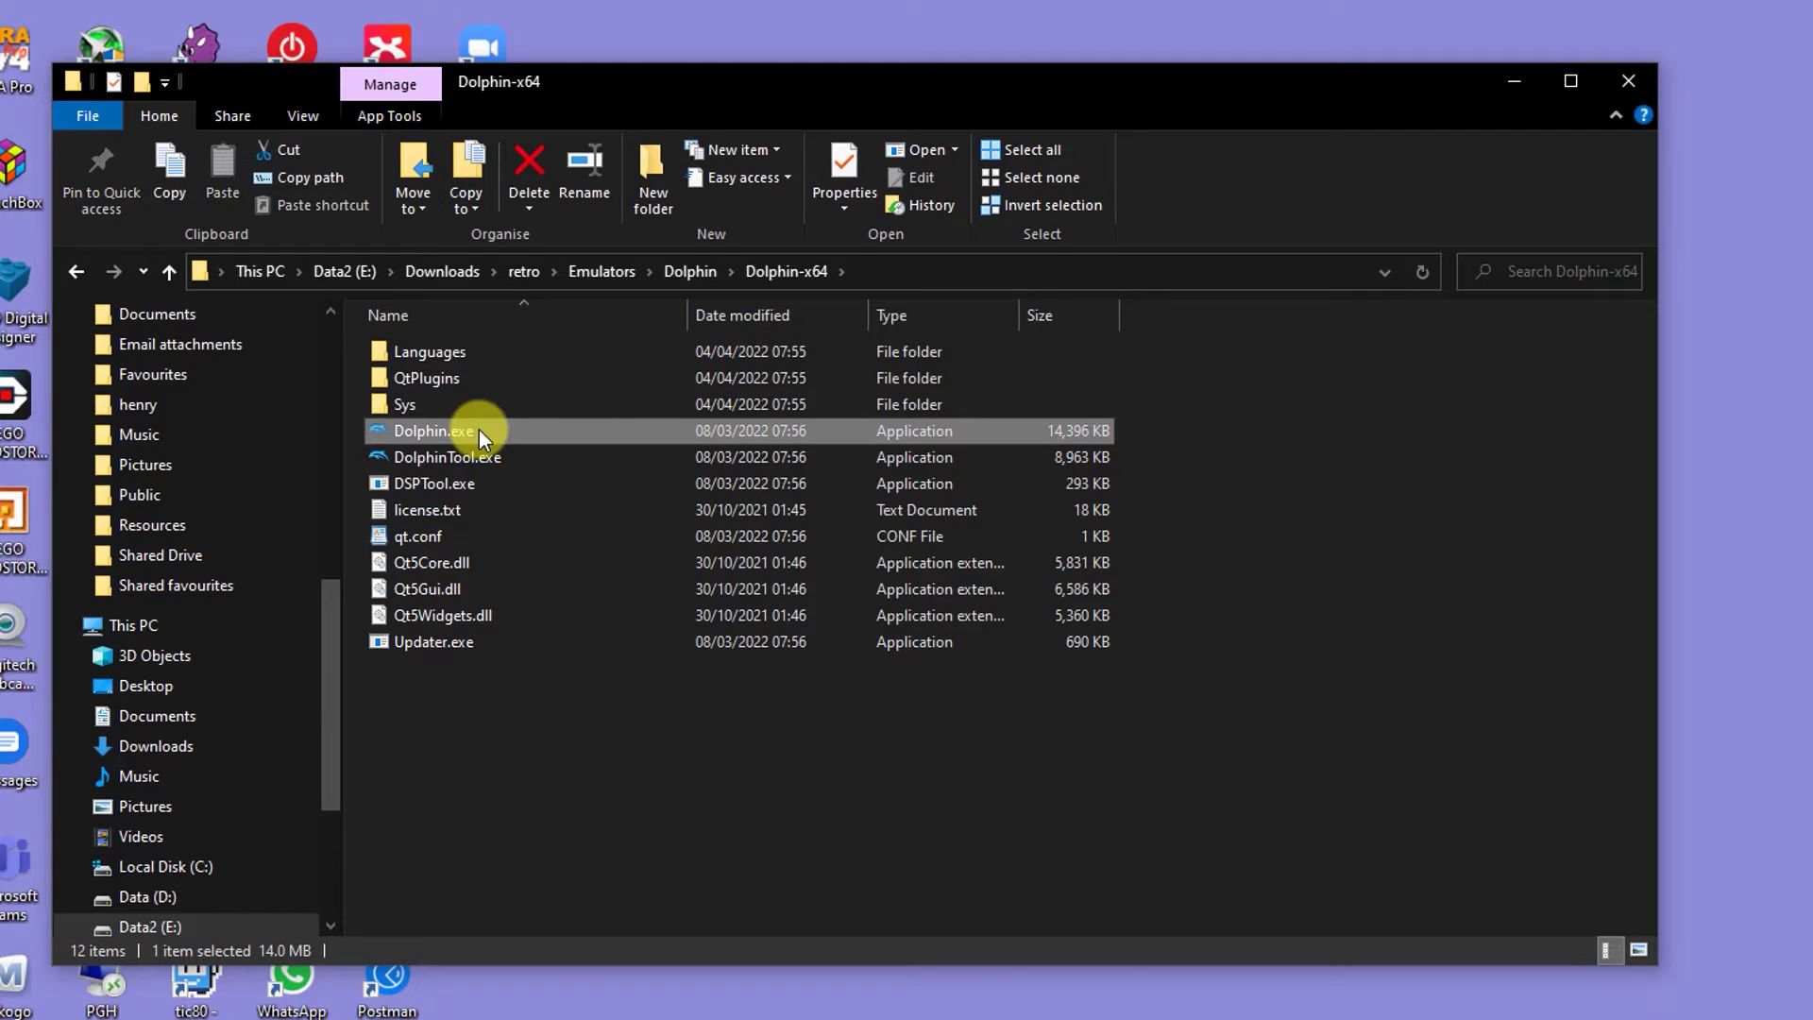
{"action": "double_click", "coordinate": [468, 432]}
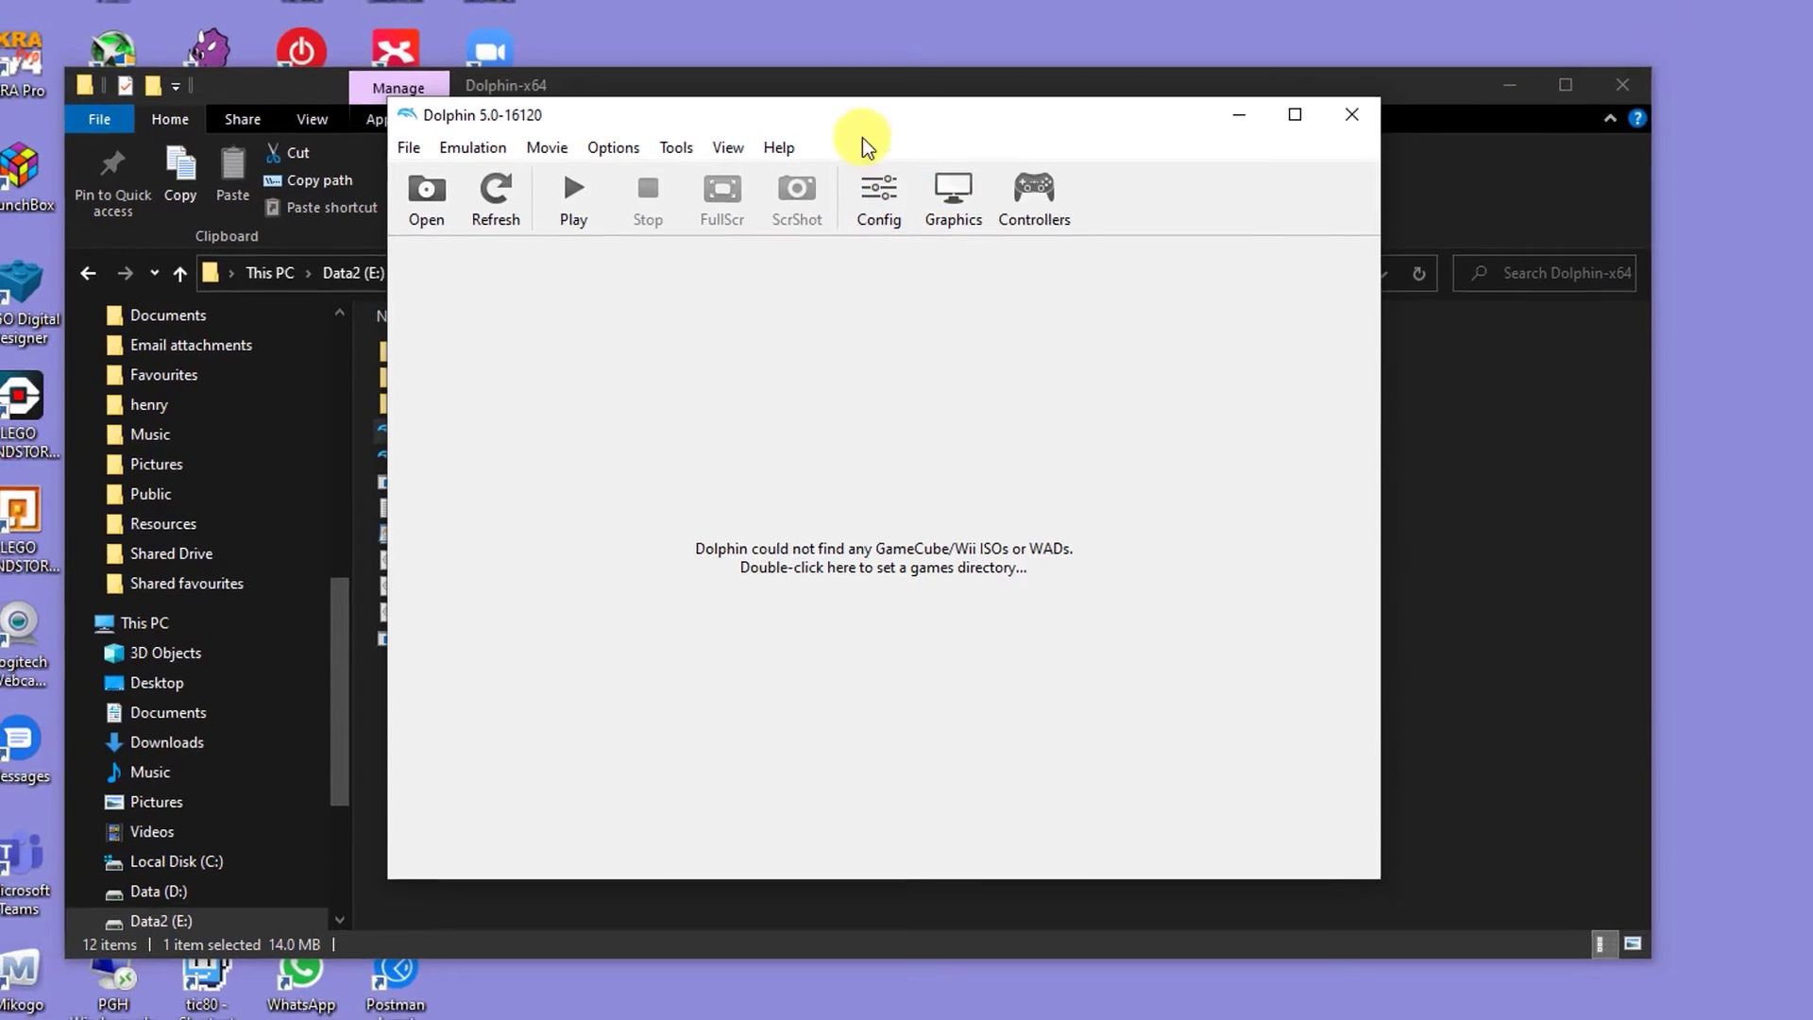
Add the E:\Downloads\retro\Nintendo Wii folder to Dolphin's game folders.
{"action": "left_click", "coordinate": [877, 193]}
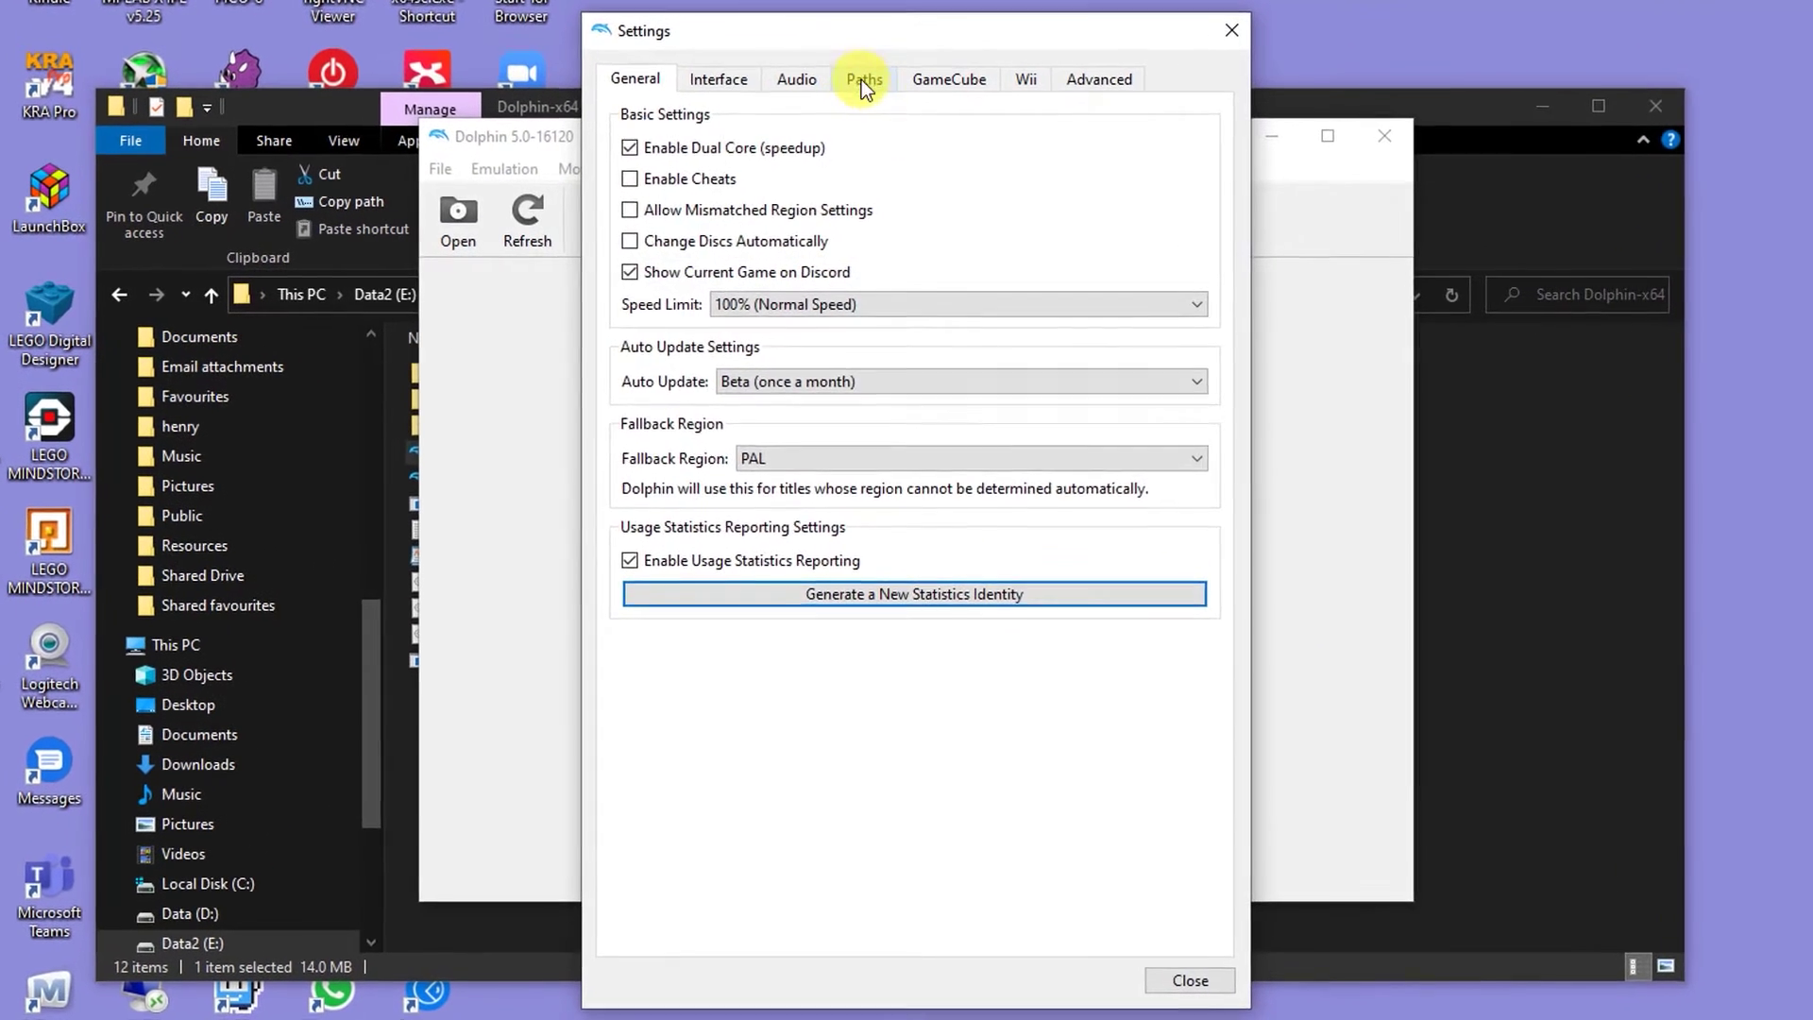
{"action": "left_click", "coordinate": [869, 107]}
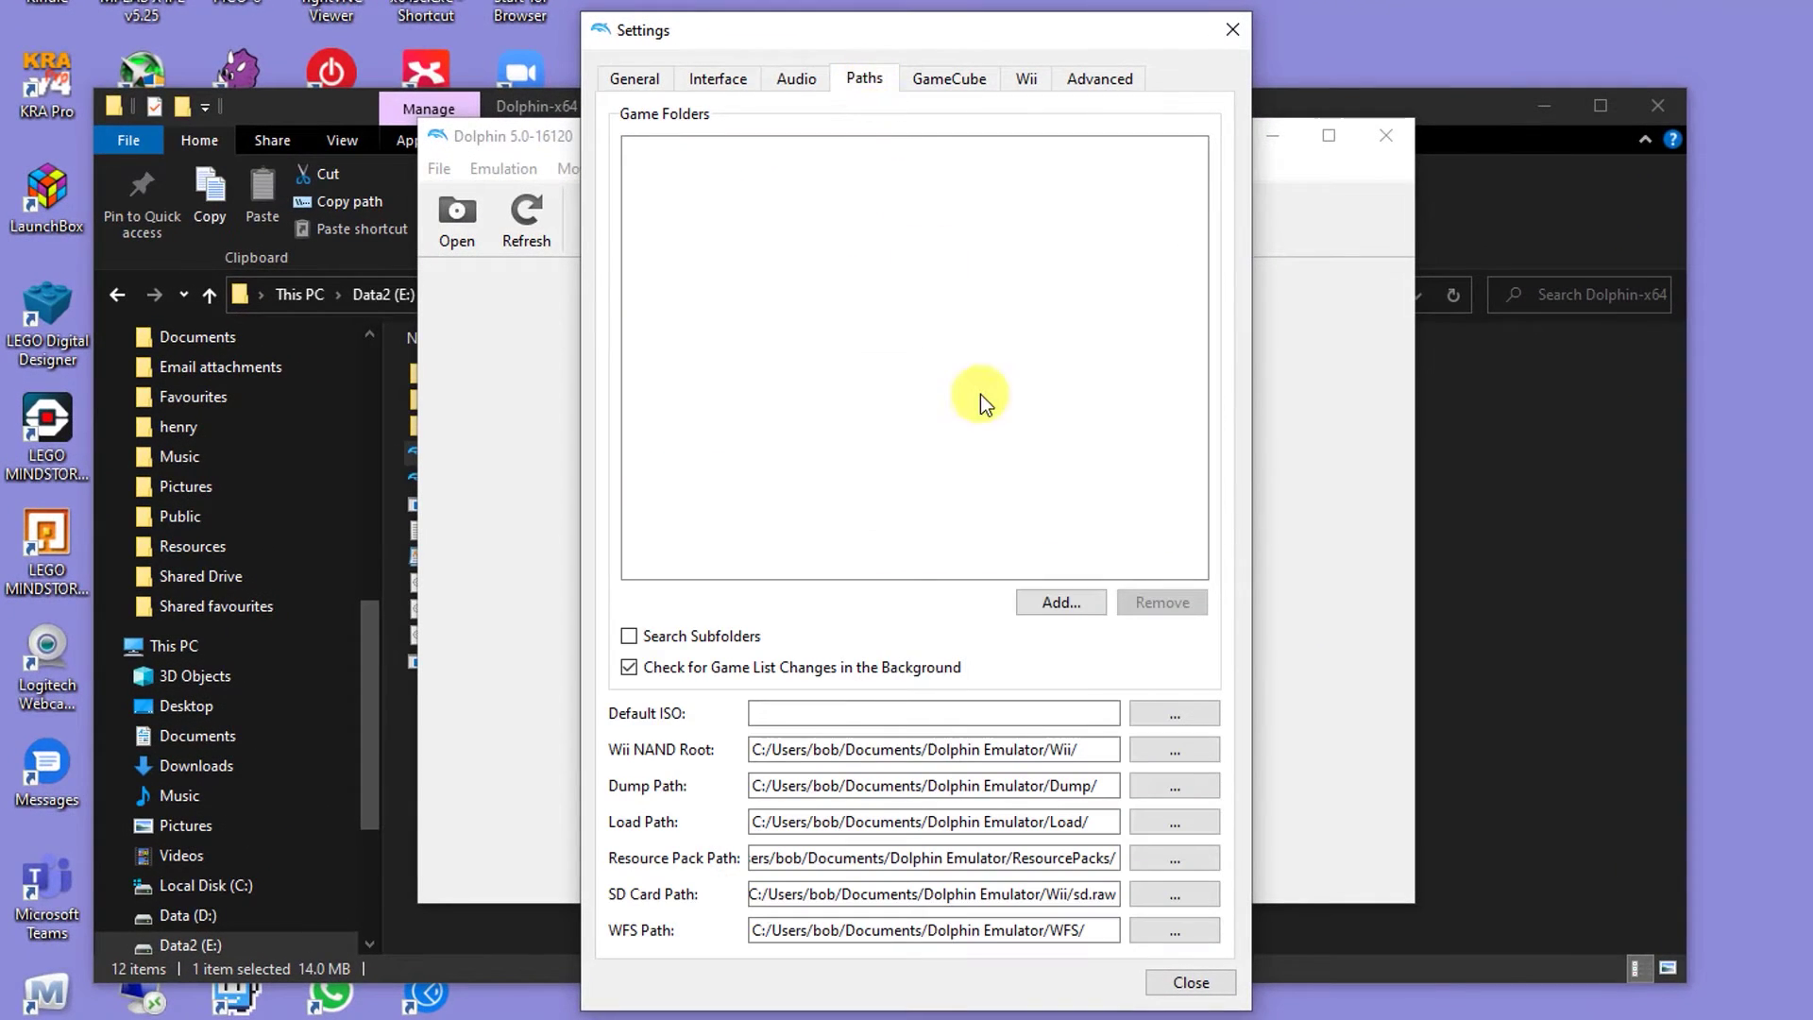
{"action": "left_click", "coordinate": [1044, 603]}
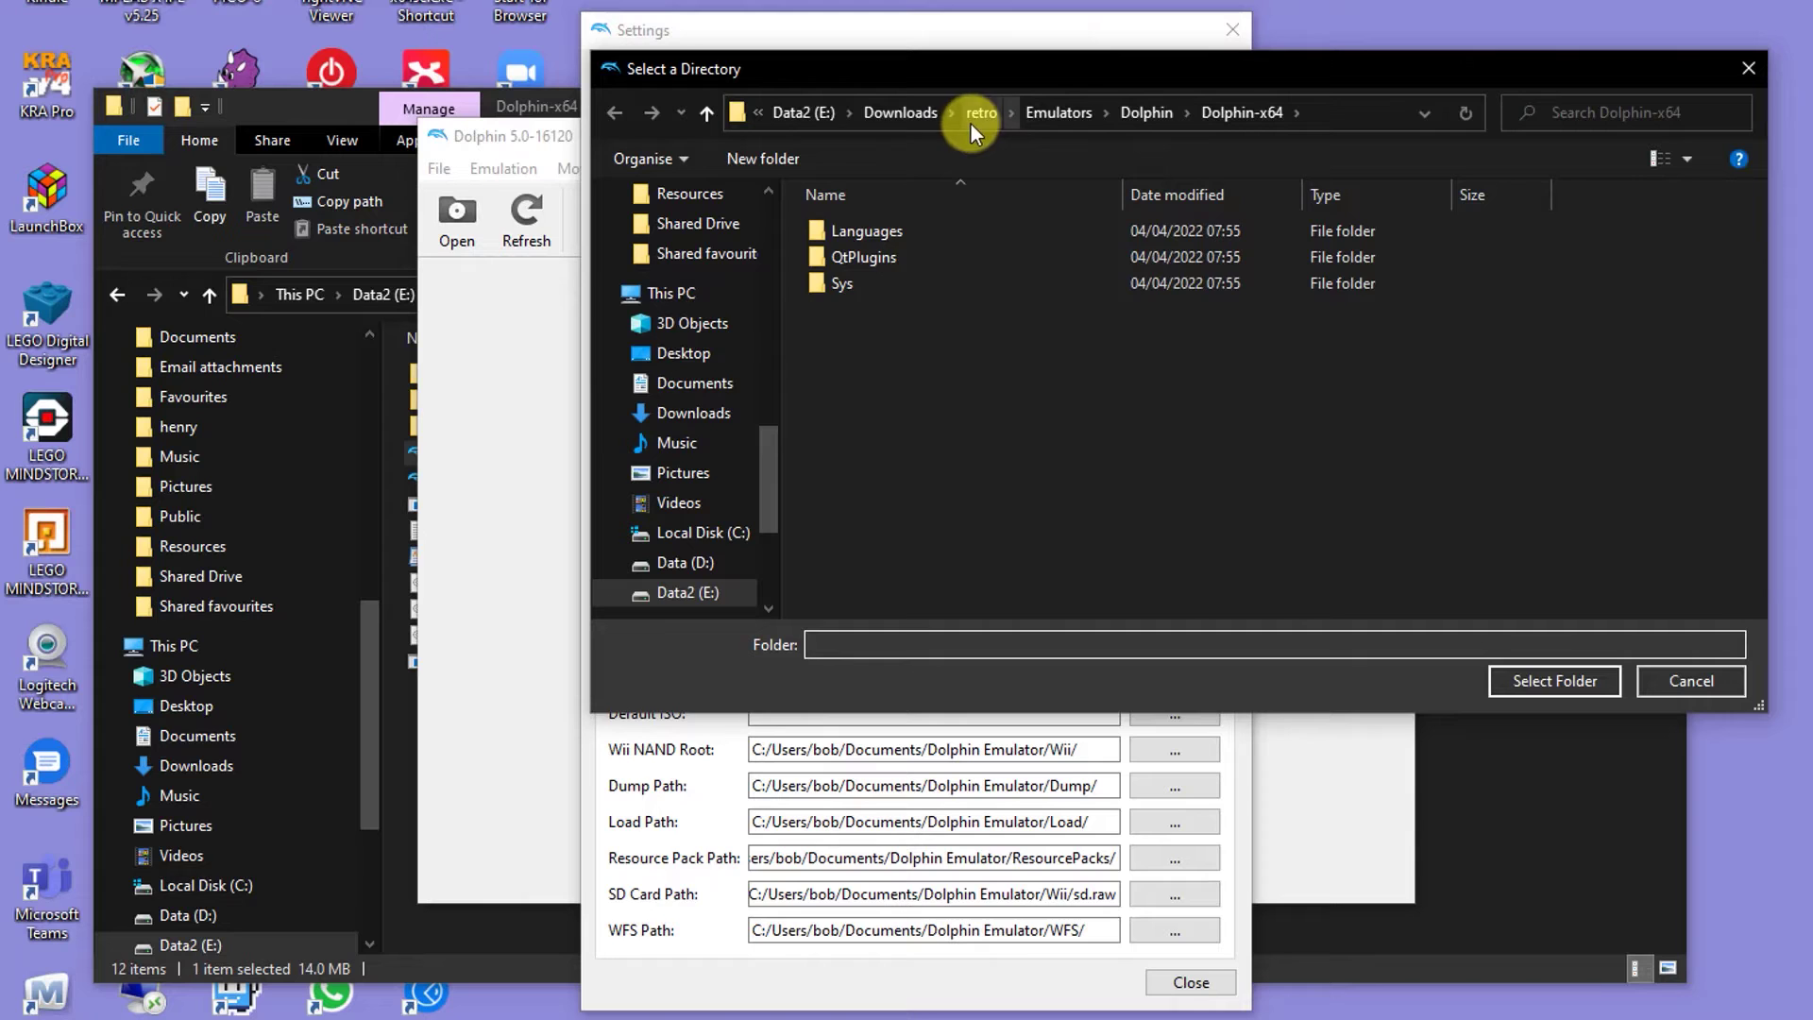
{"action": "left_click", "coordinate": [972, 114]}
{"action": "scroll", "coordinate": [895, 525], "scroll_direction": "down", "scroll_amount": 3}
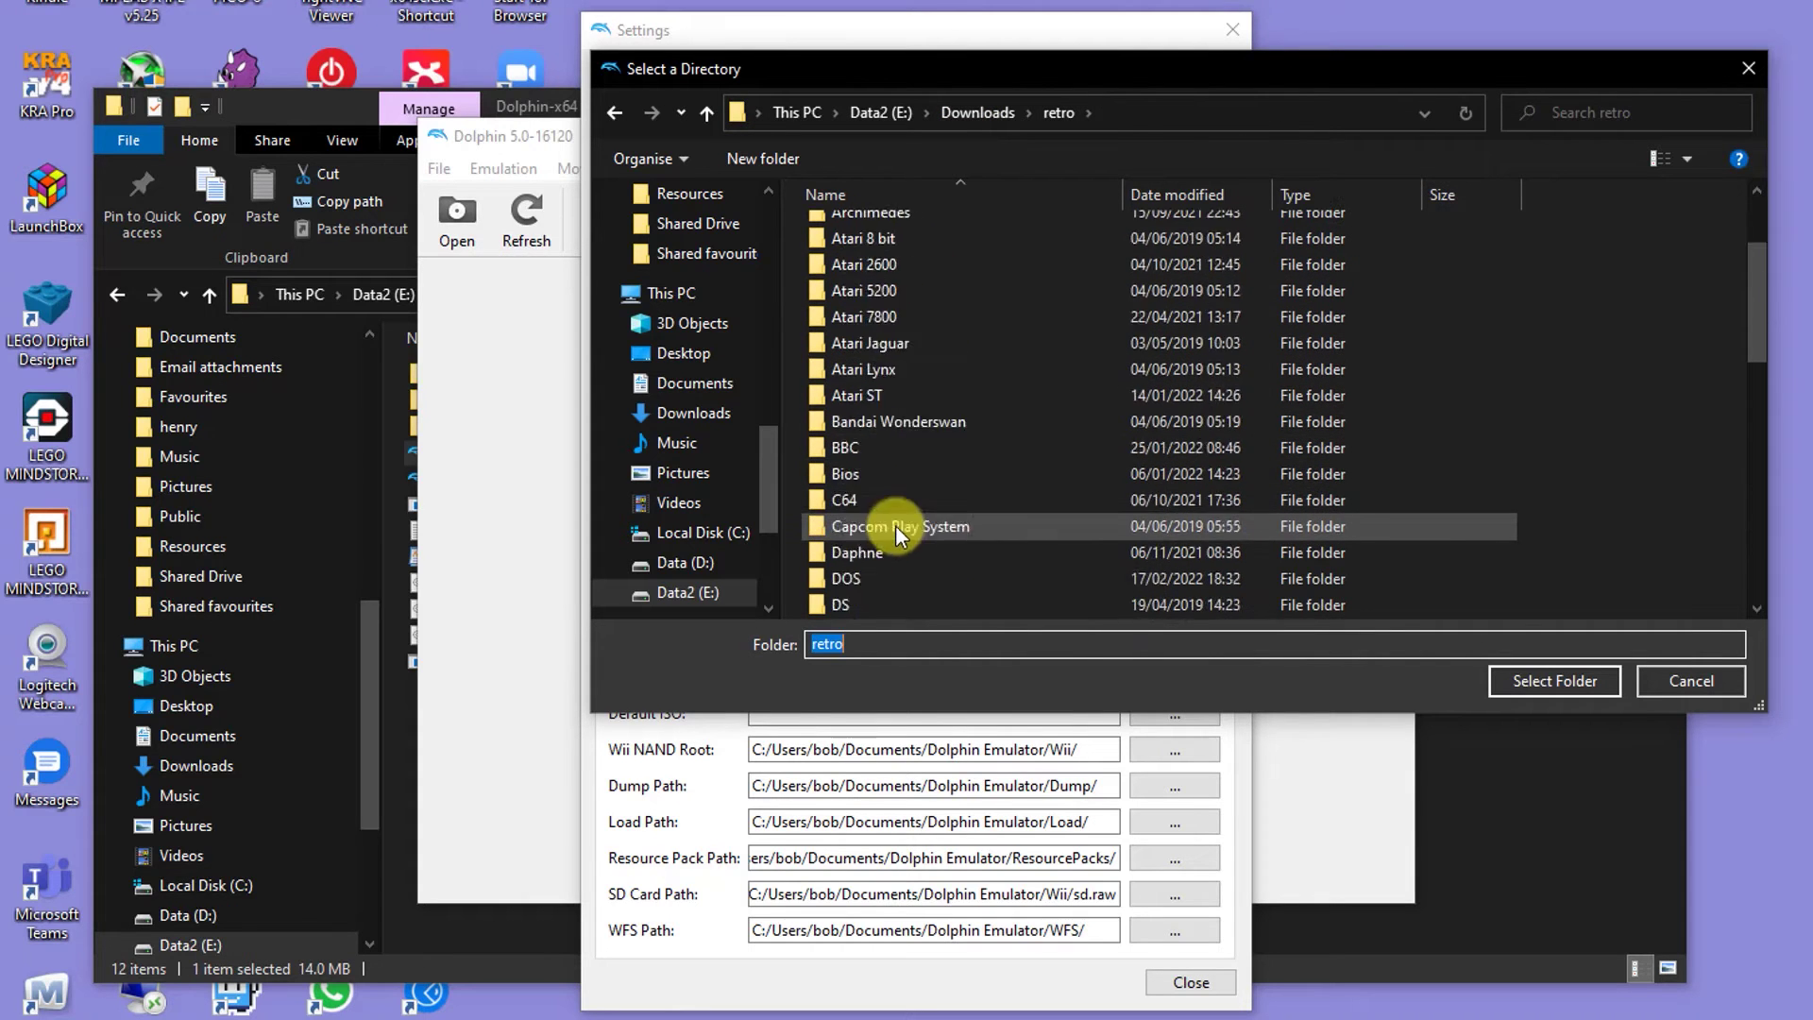
{"action": "scroll", "coordinate": [895, 525], "scroll_direction": "down", "scroll_amount": 2}
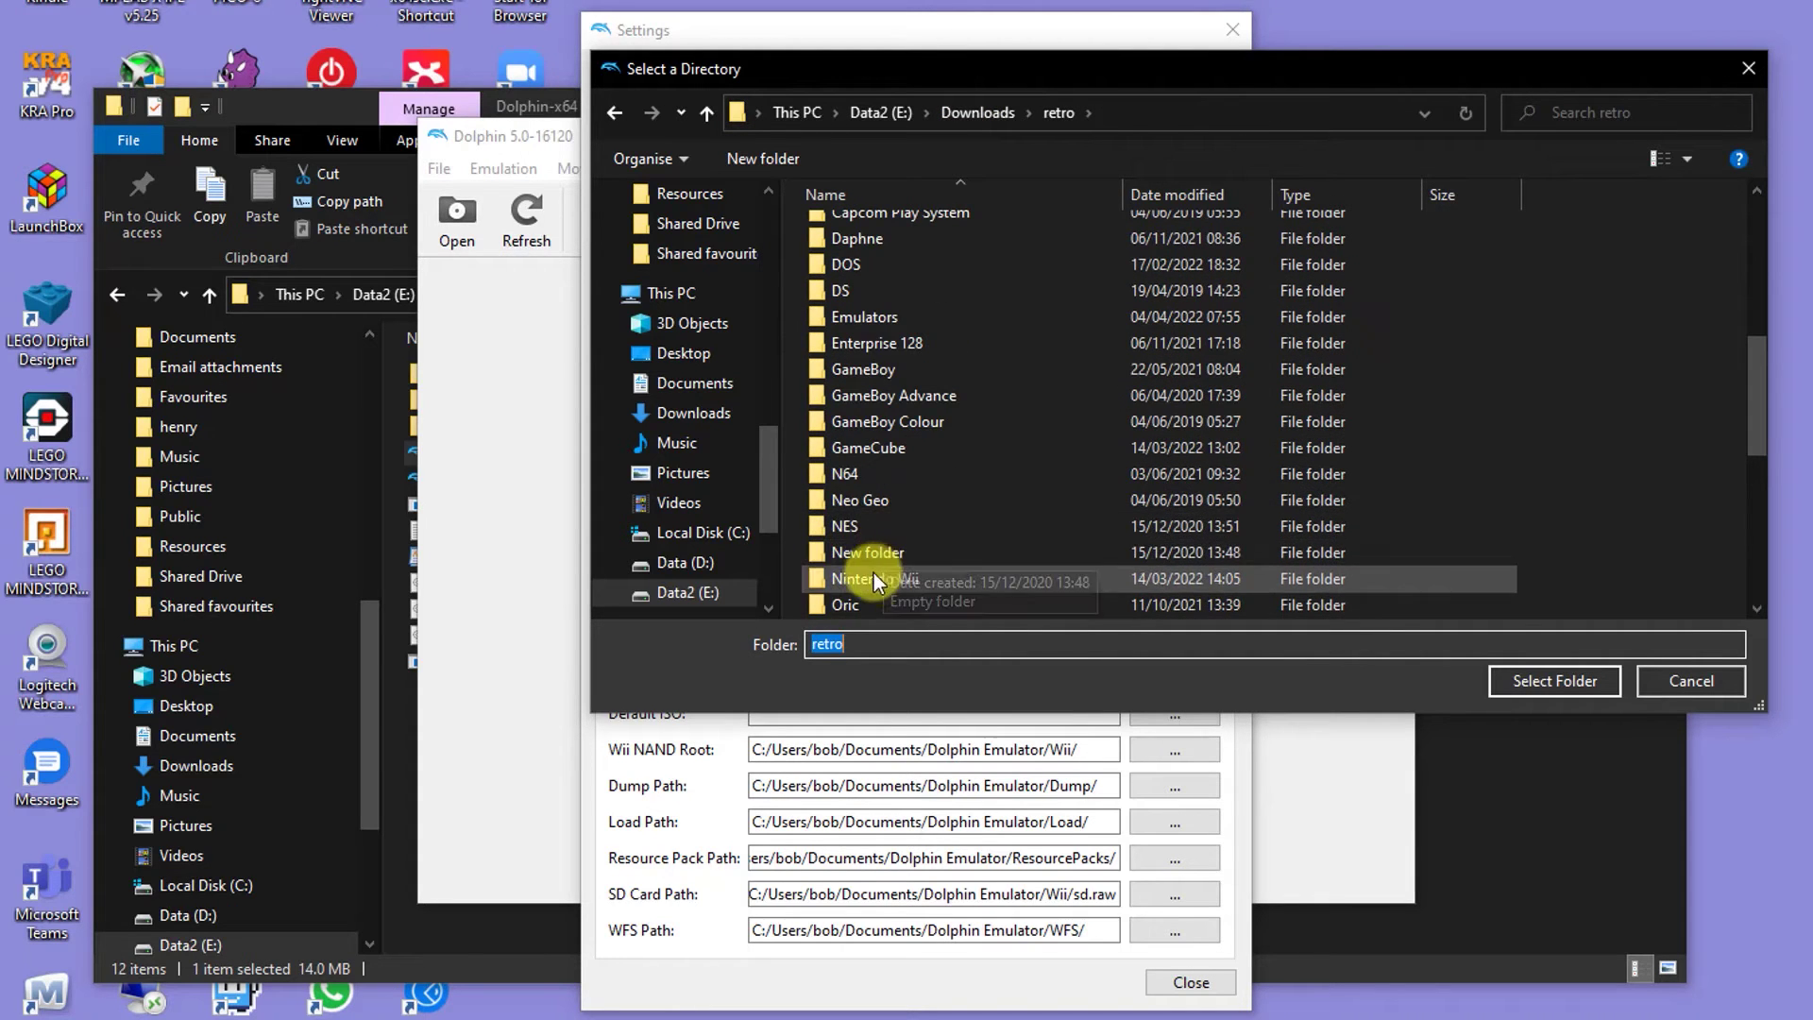
{"action": "double_click", "coordinate": [872, 574]}
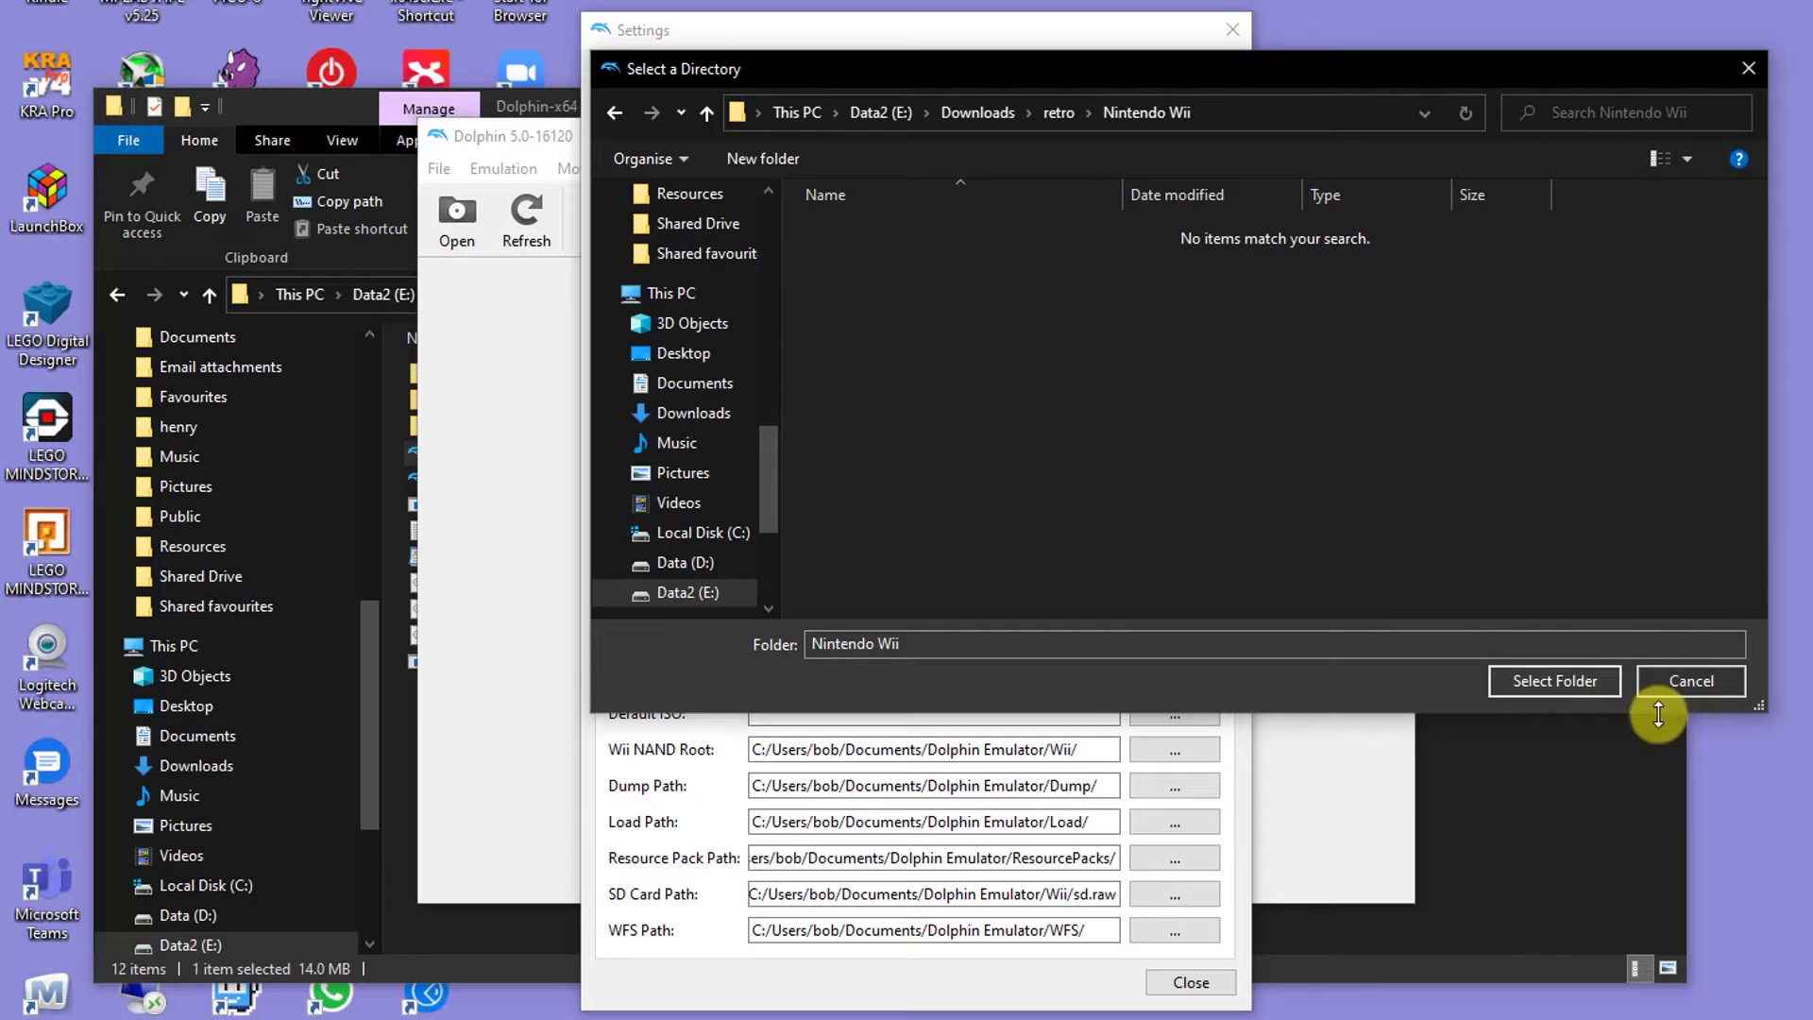
{"action": "left_click", "coordinate": [1555, 681]}
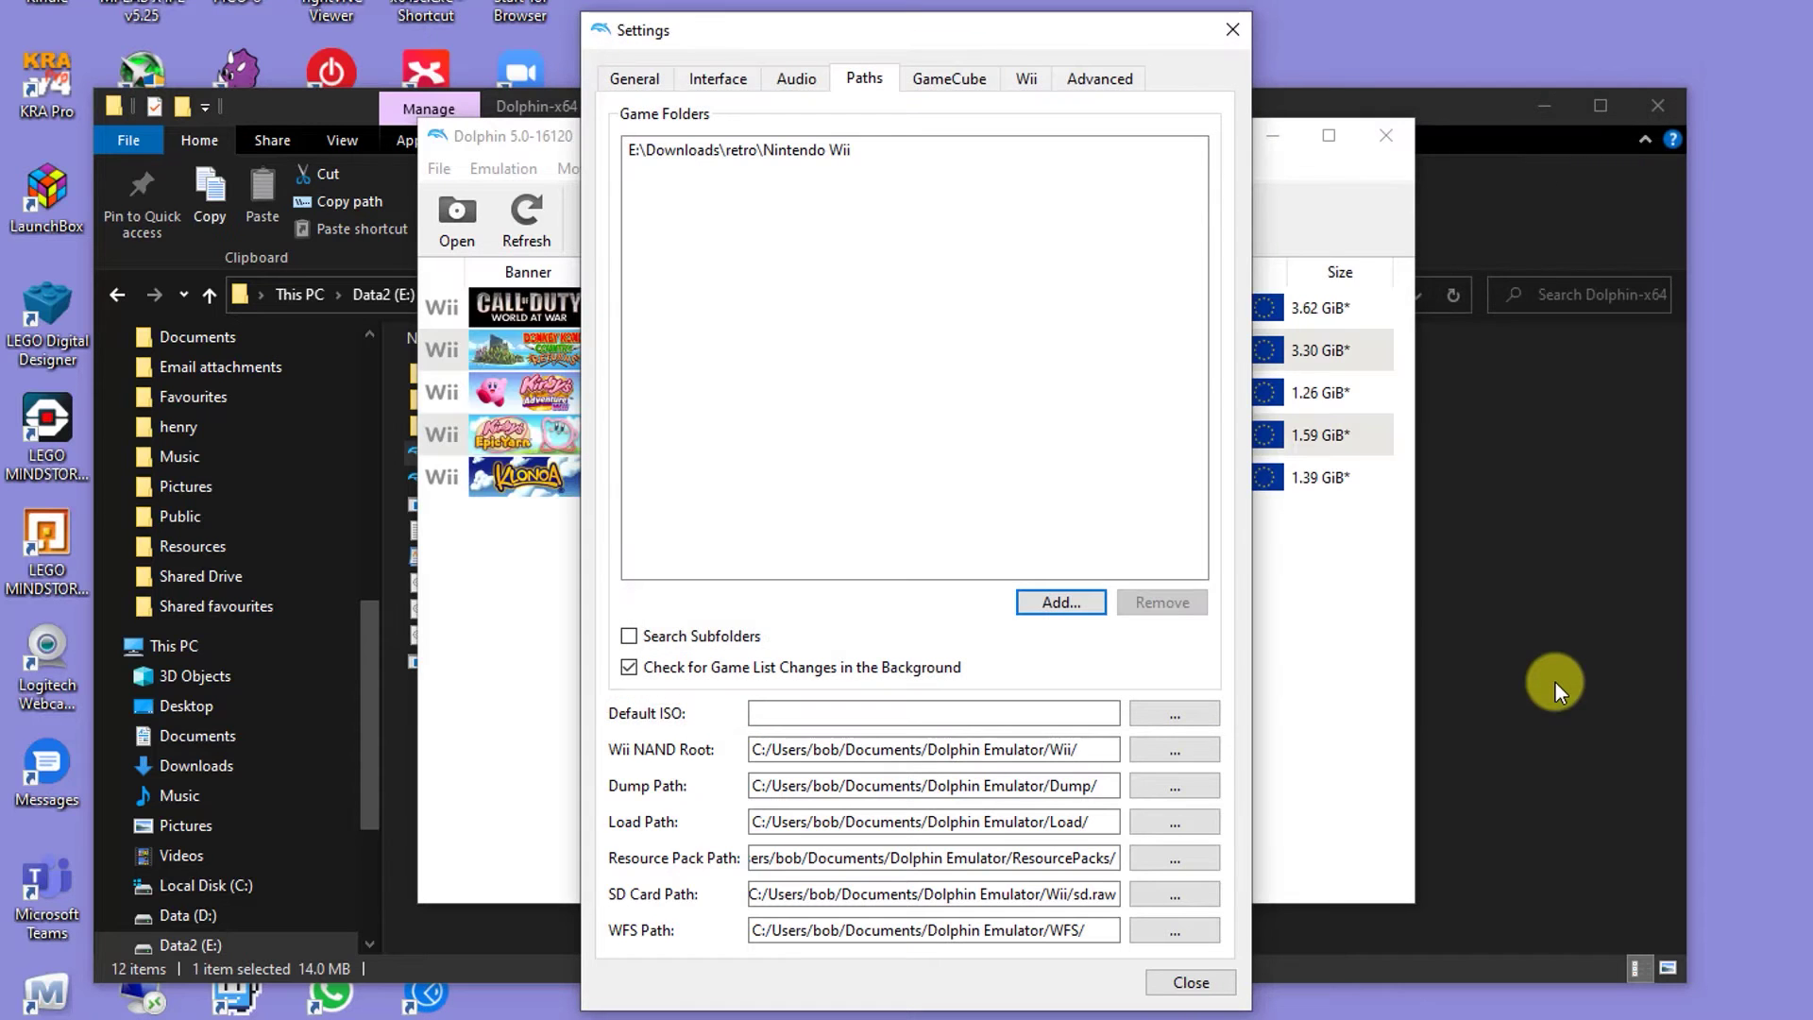
{"action": "left_click", "coordinate": [1180, 982]}
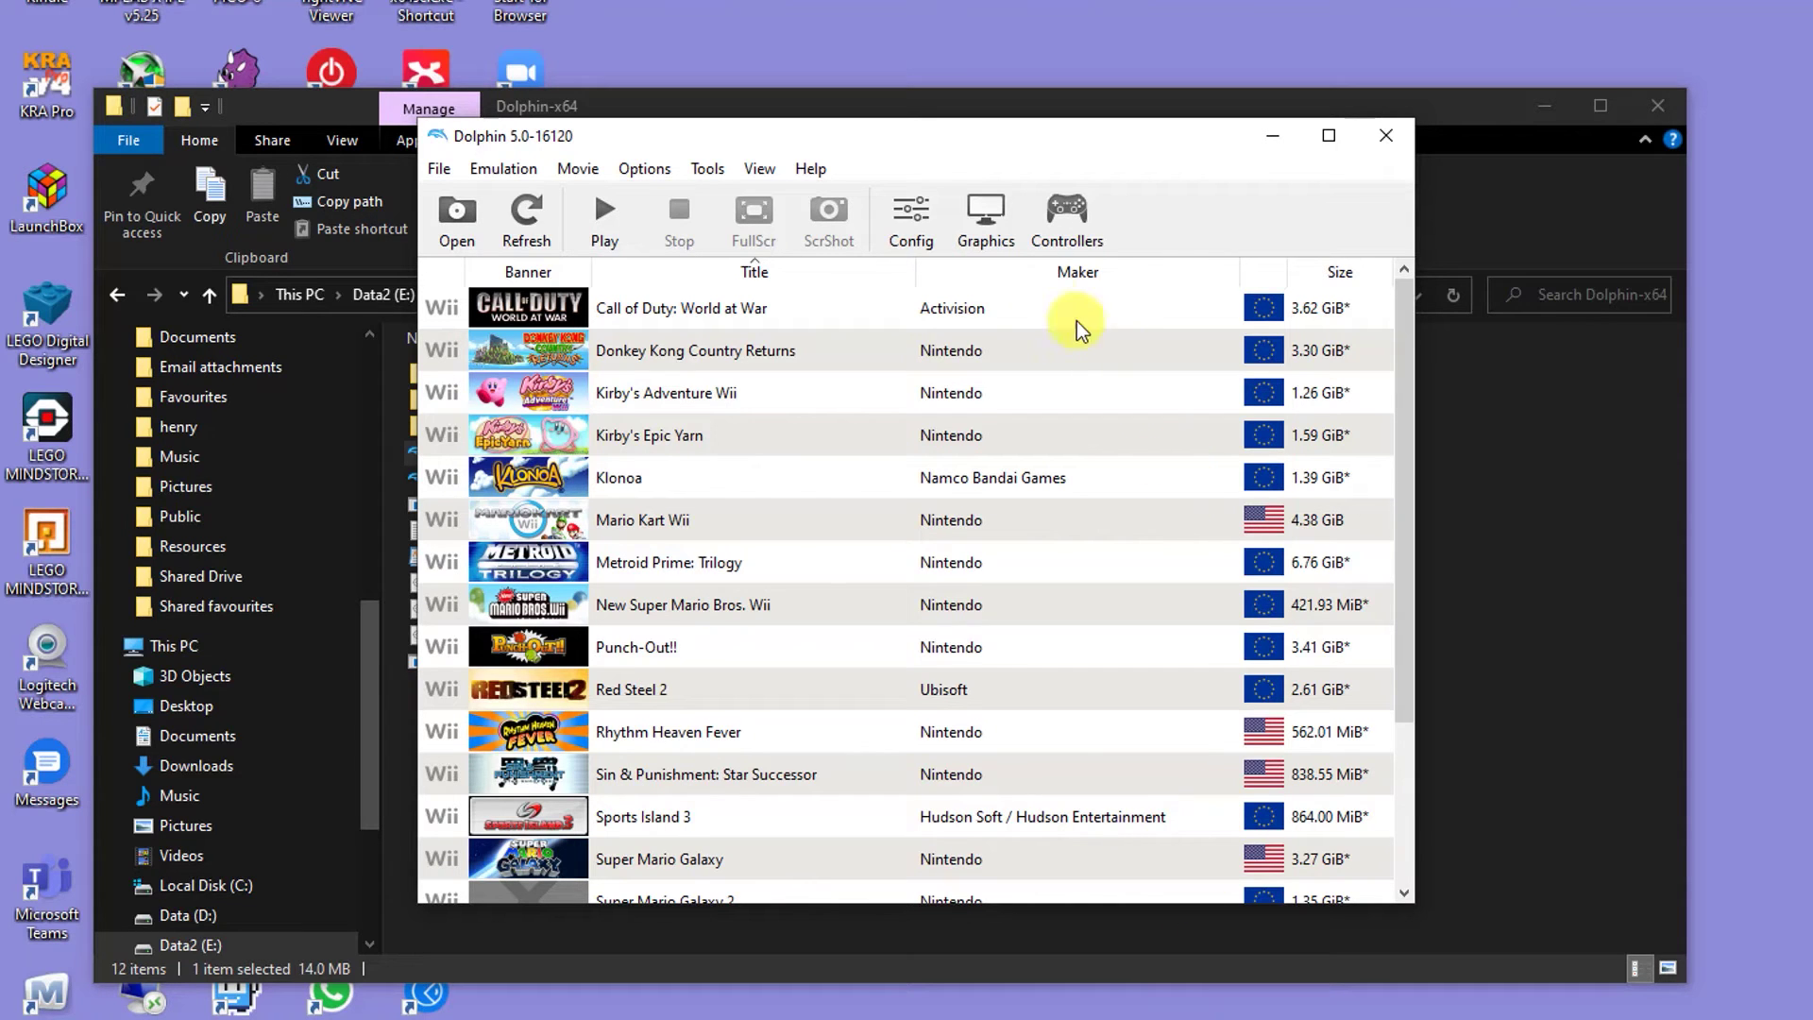
Set Wii Remote 1 to Real Wii Remote and check the choices offered for Wii Remote 2.
{"action": "left_click", "coordinate": [1062, 231]}
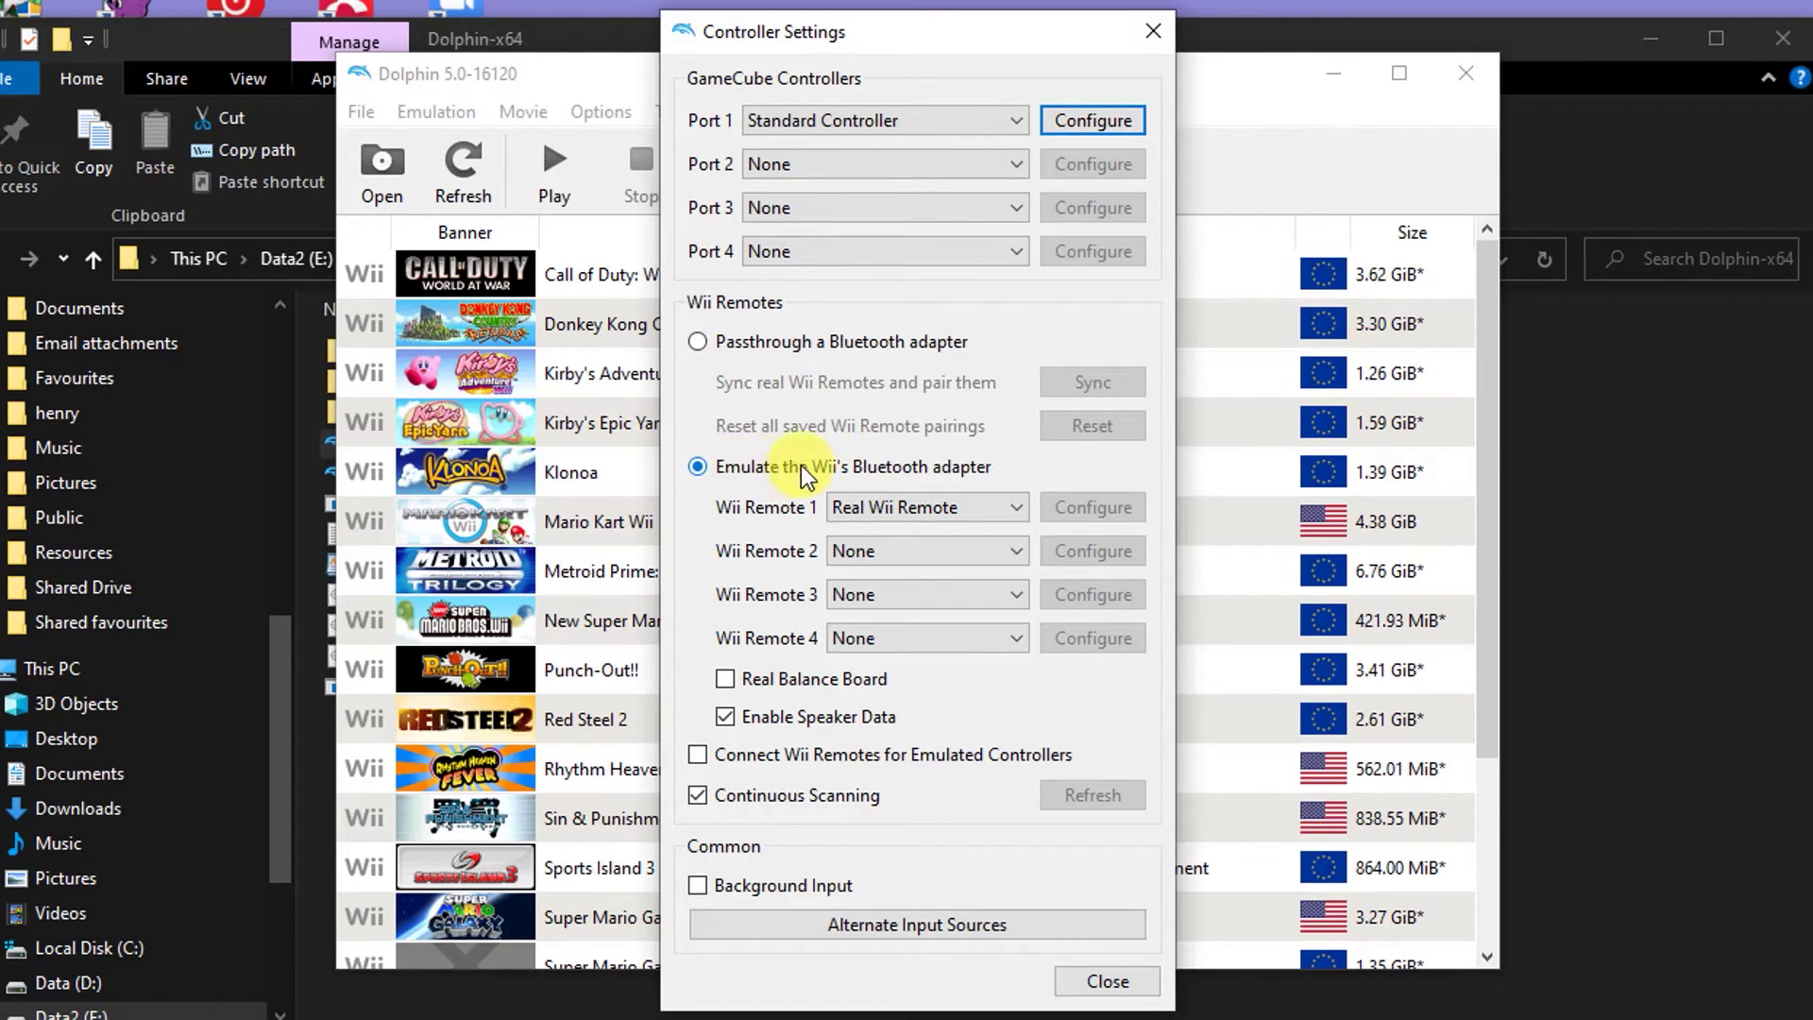
{"action": "left_click", "coordinate": [1016, 510]}
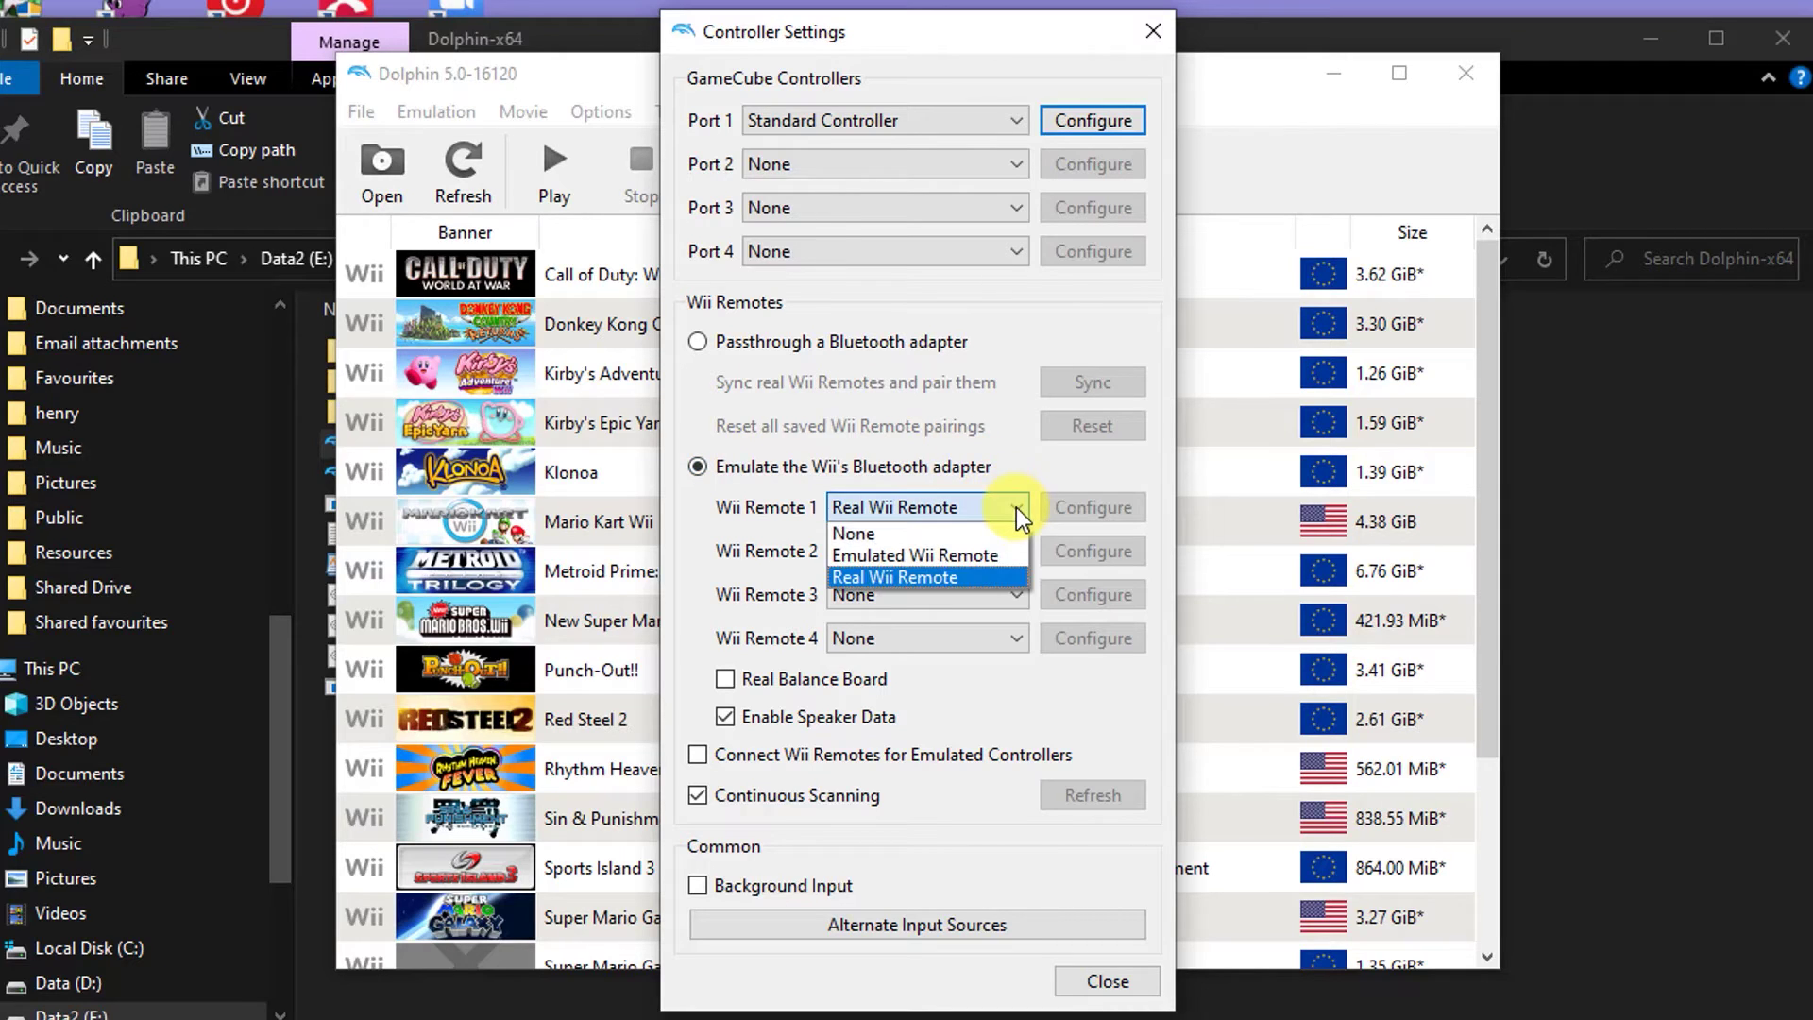
{"action": "left_click", "coordinate": [977, 577]}
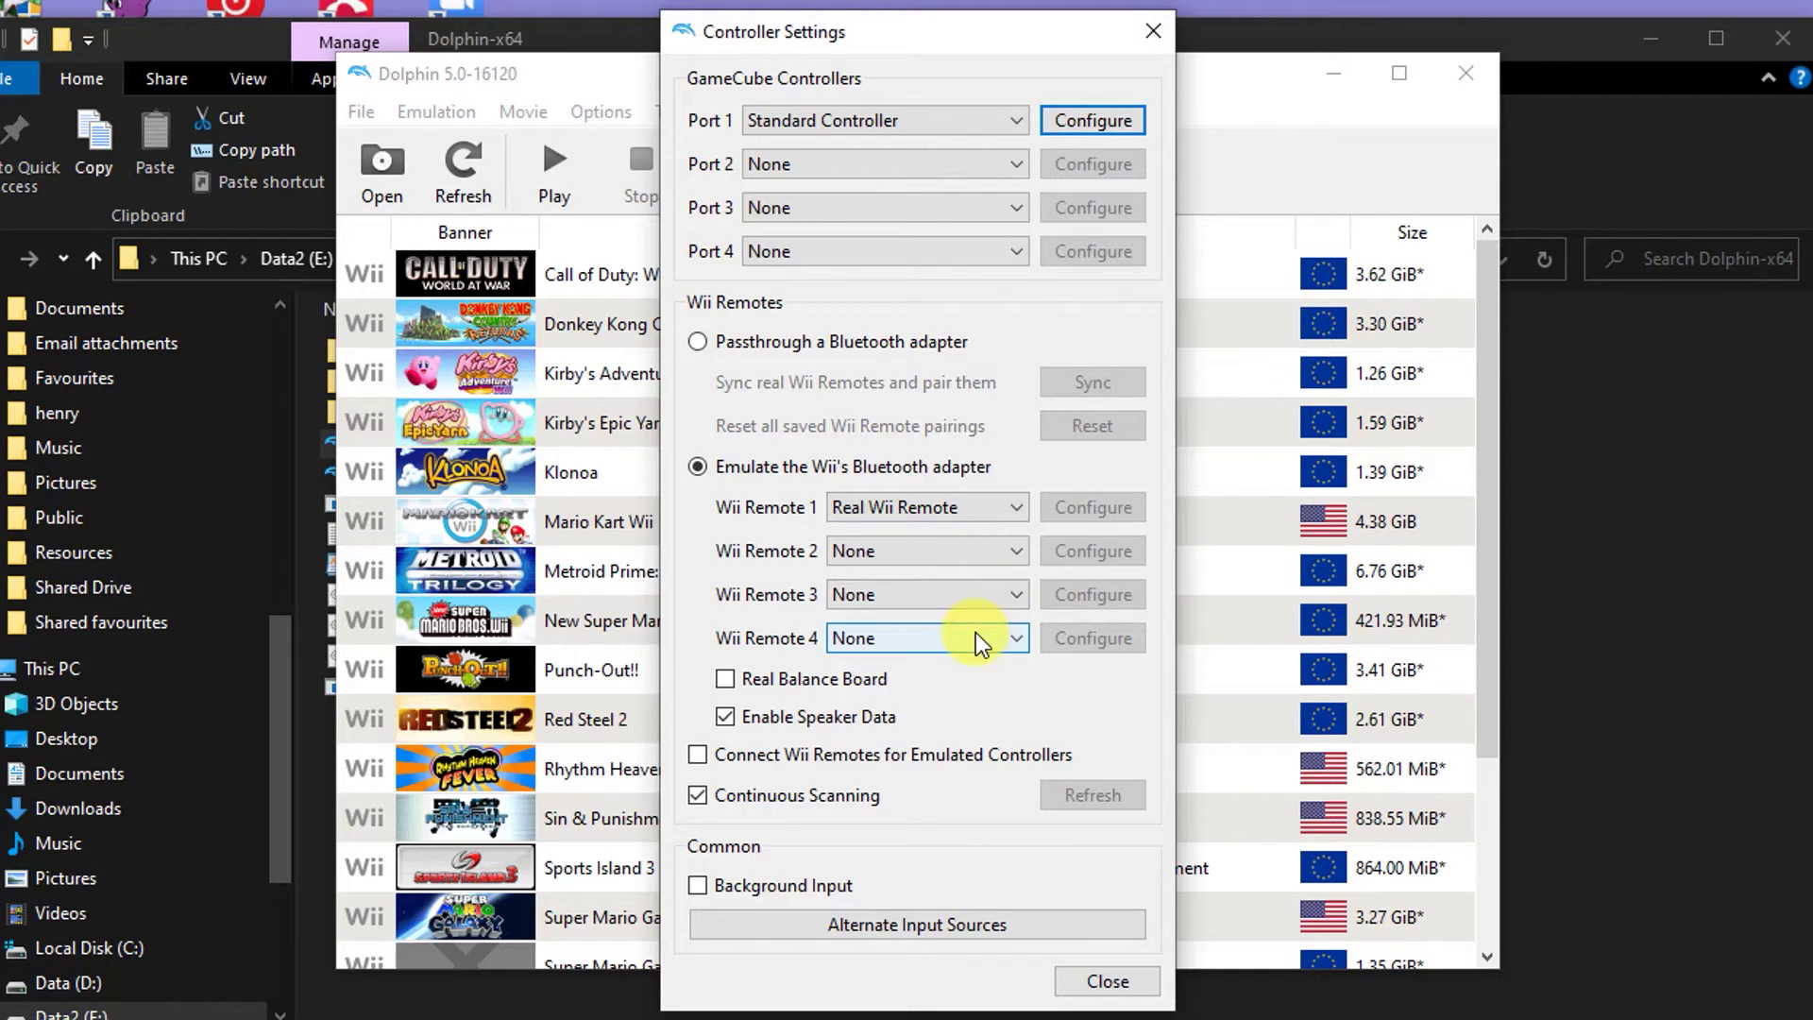
{"action": "left_click", "coordinate": [1018, 546]}
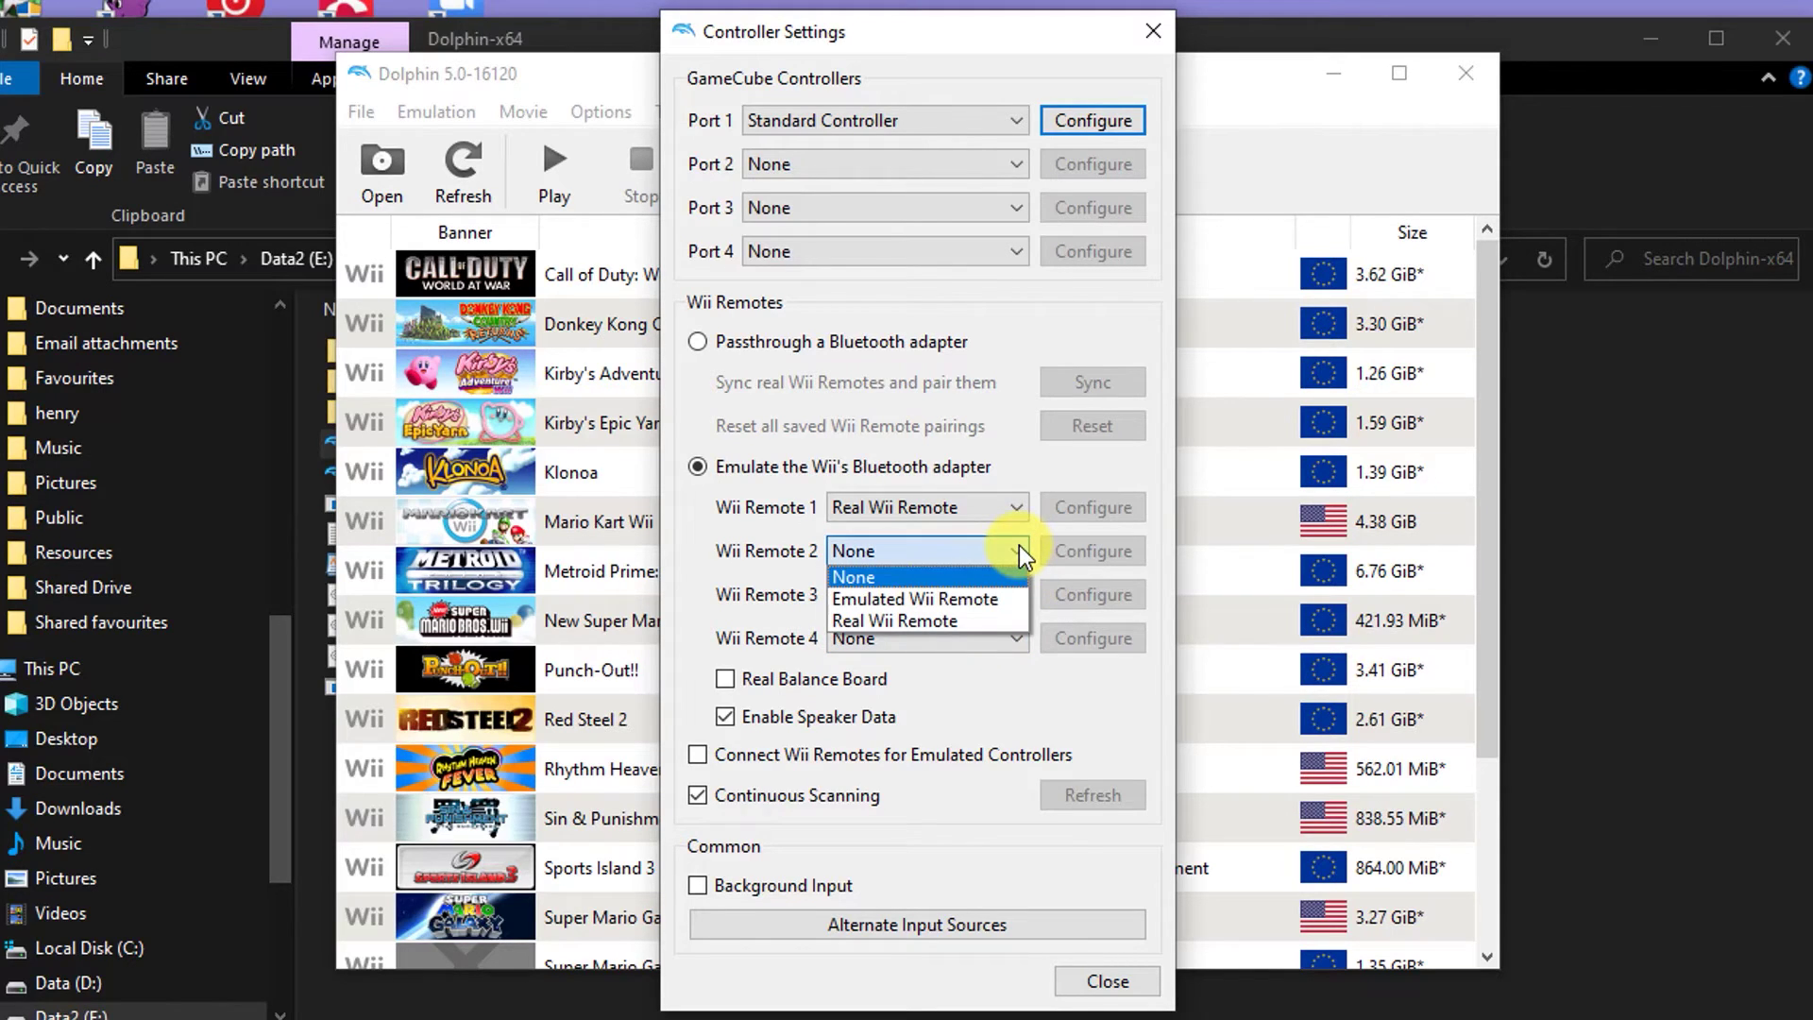
{"action": "left_click", "coordinate": [1017, 545]}
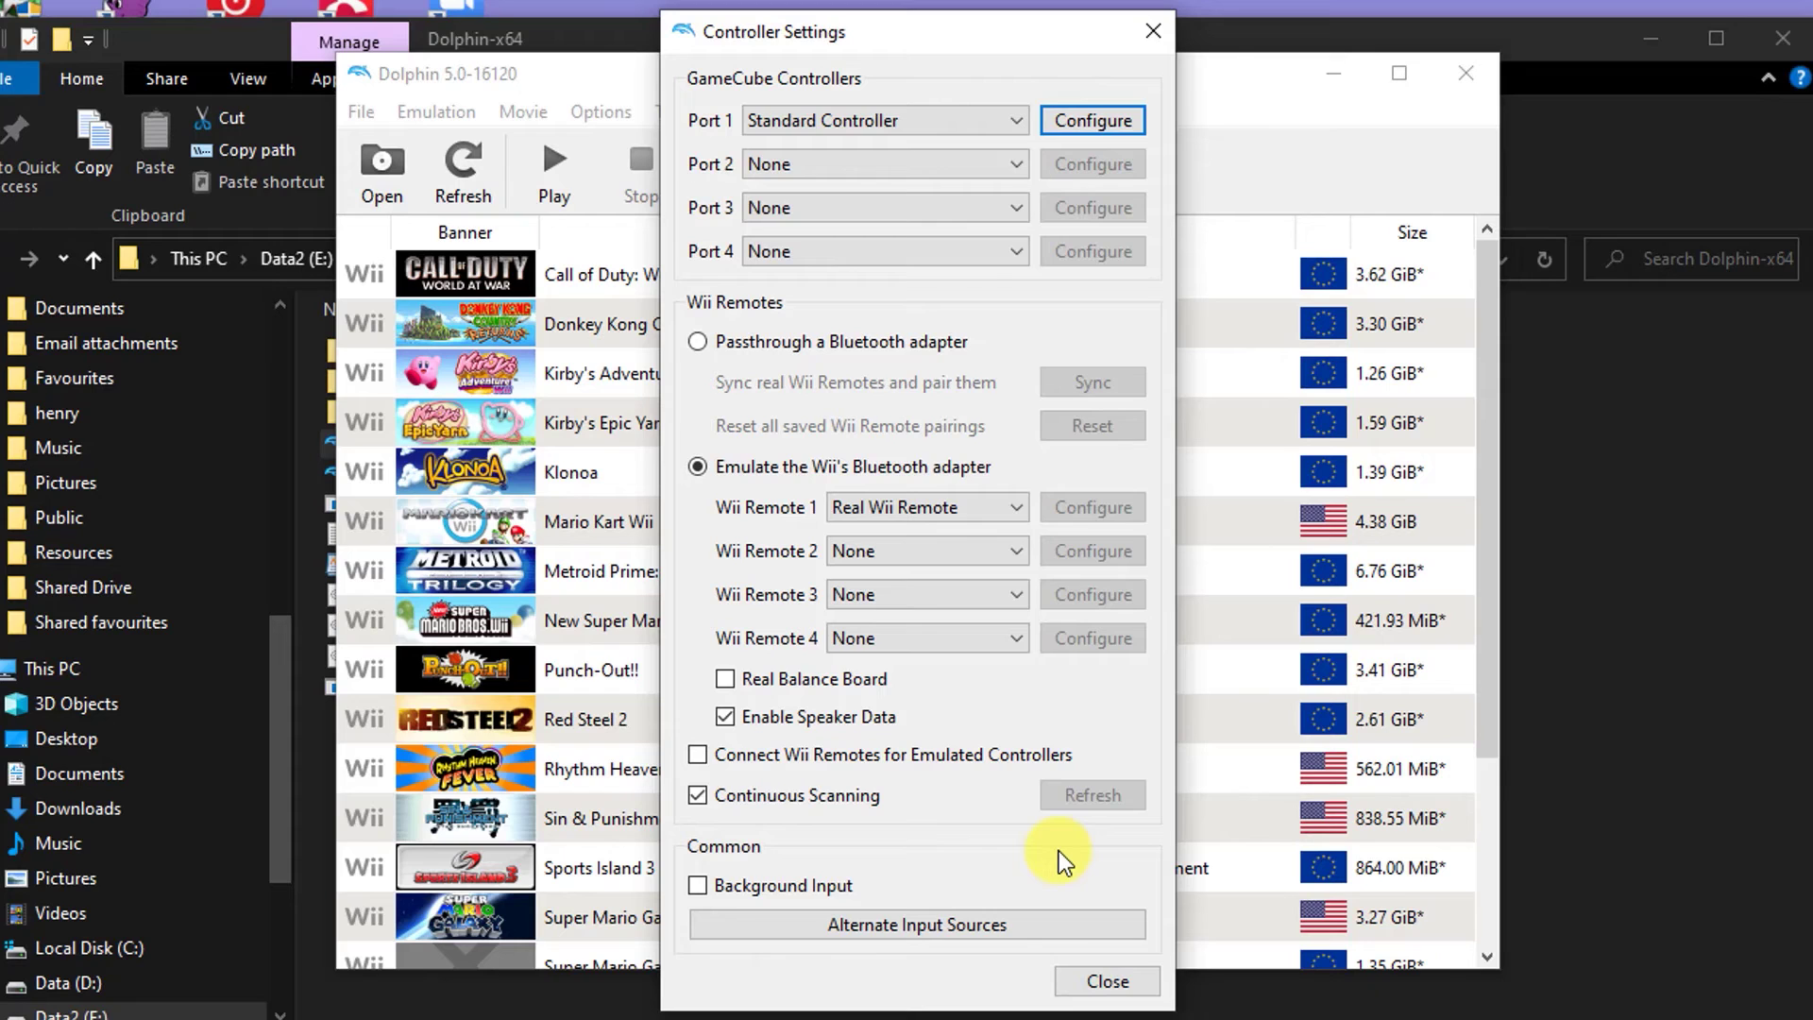
{"action": "left_click", "coordinate": [1092, 981]}
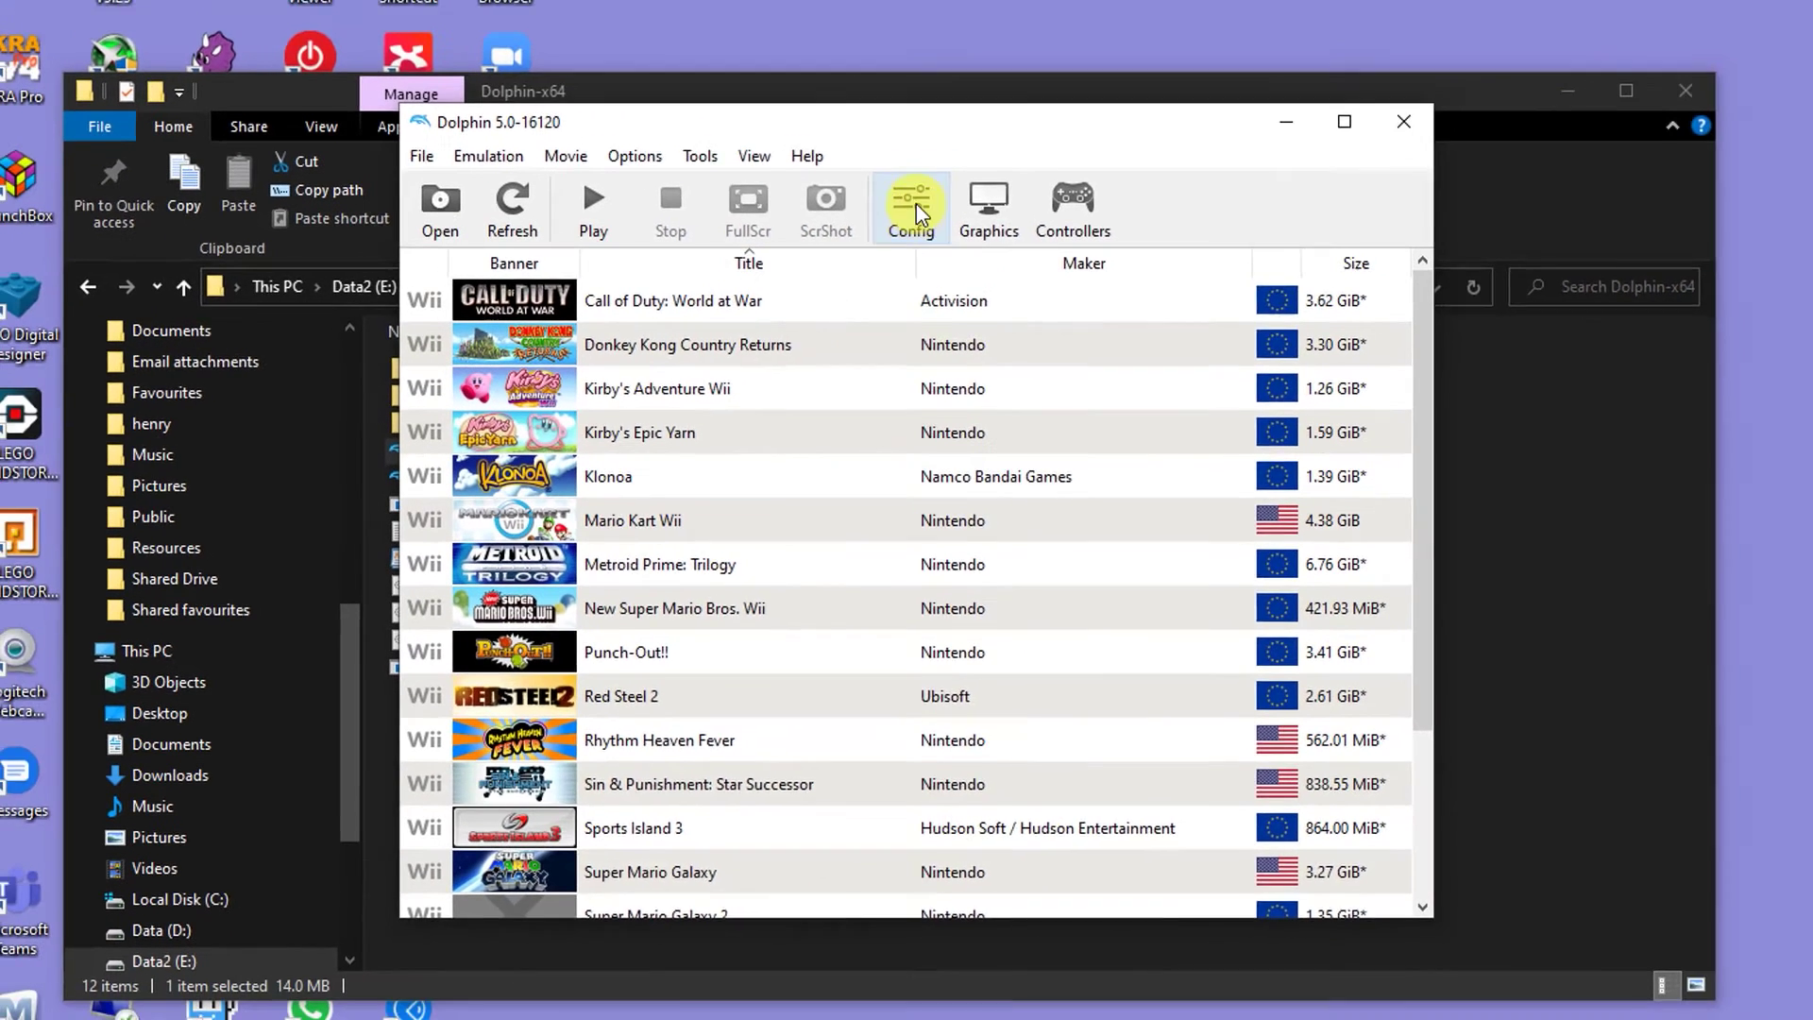
Review the Wii settings, including the sensor bar position options.
{"action": "left_click", "coordinate": [911, 168]}
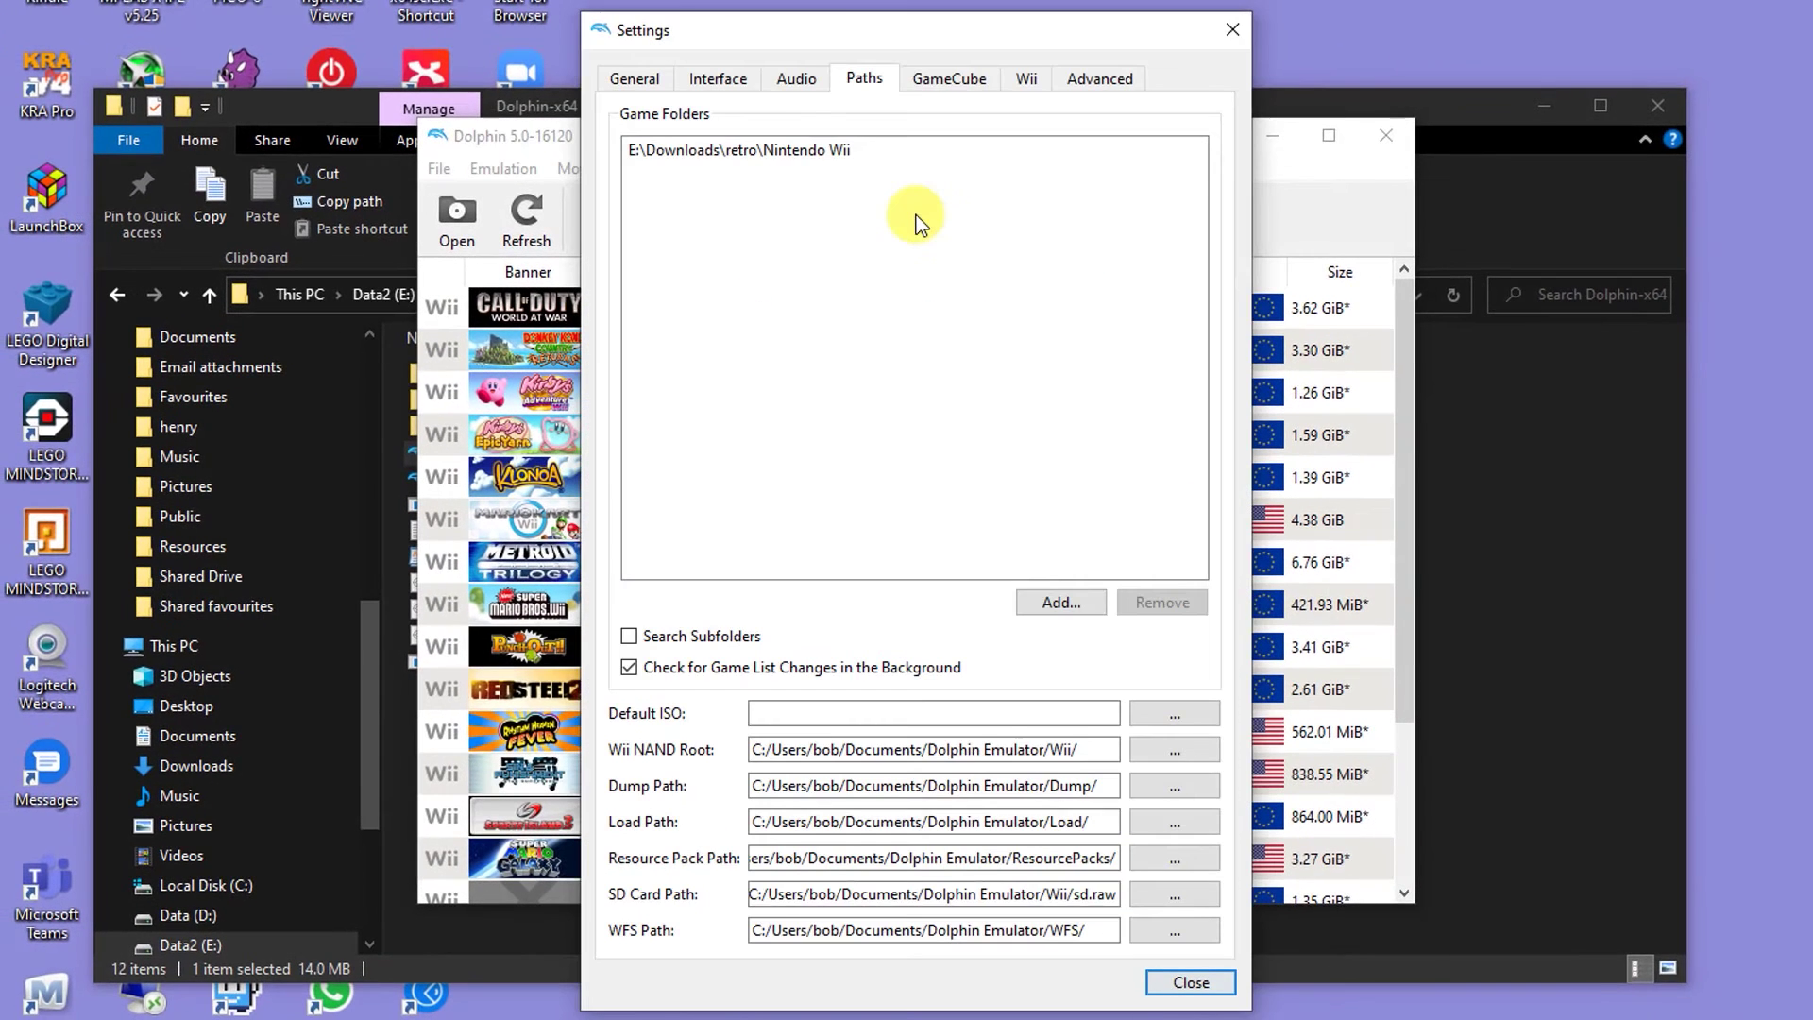
{"action": "left_click", "coordinate": [1027, 85]}
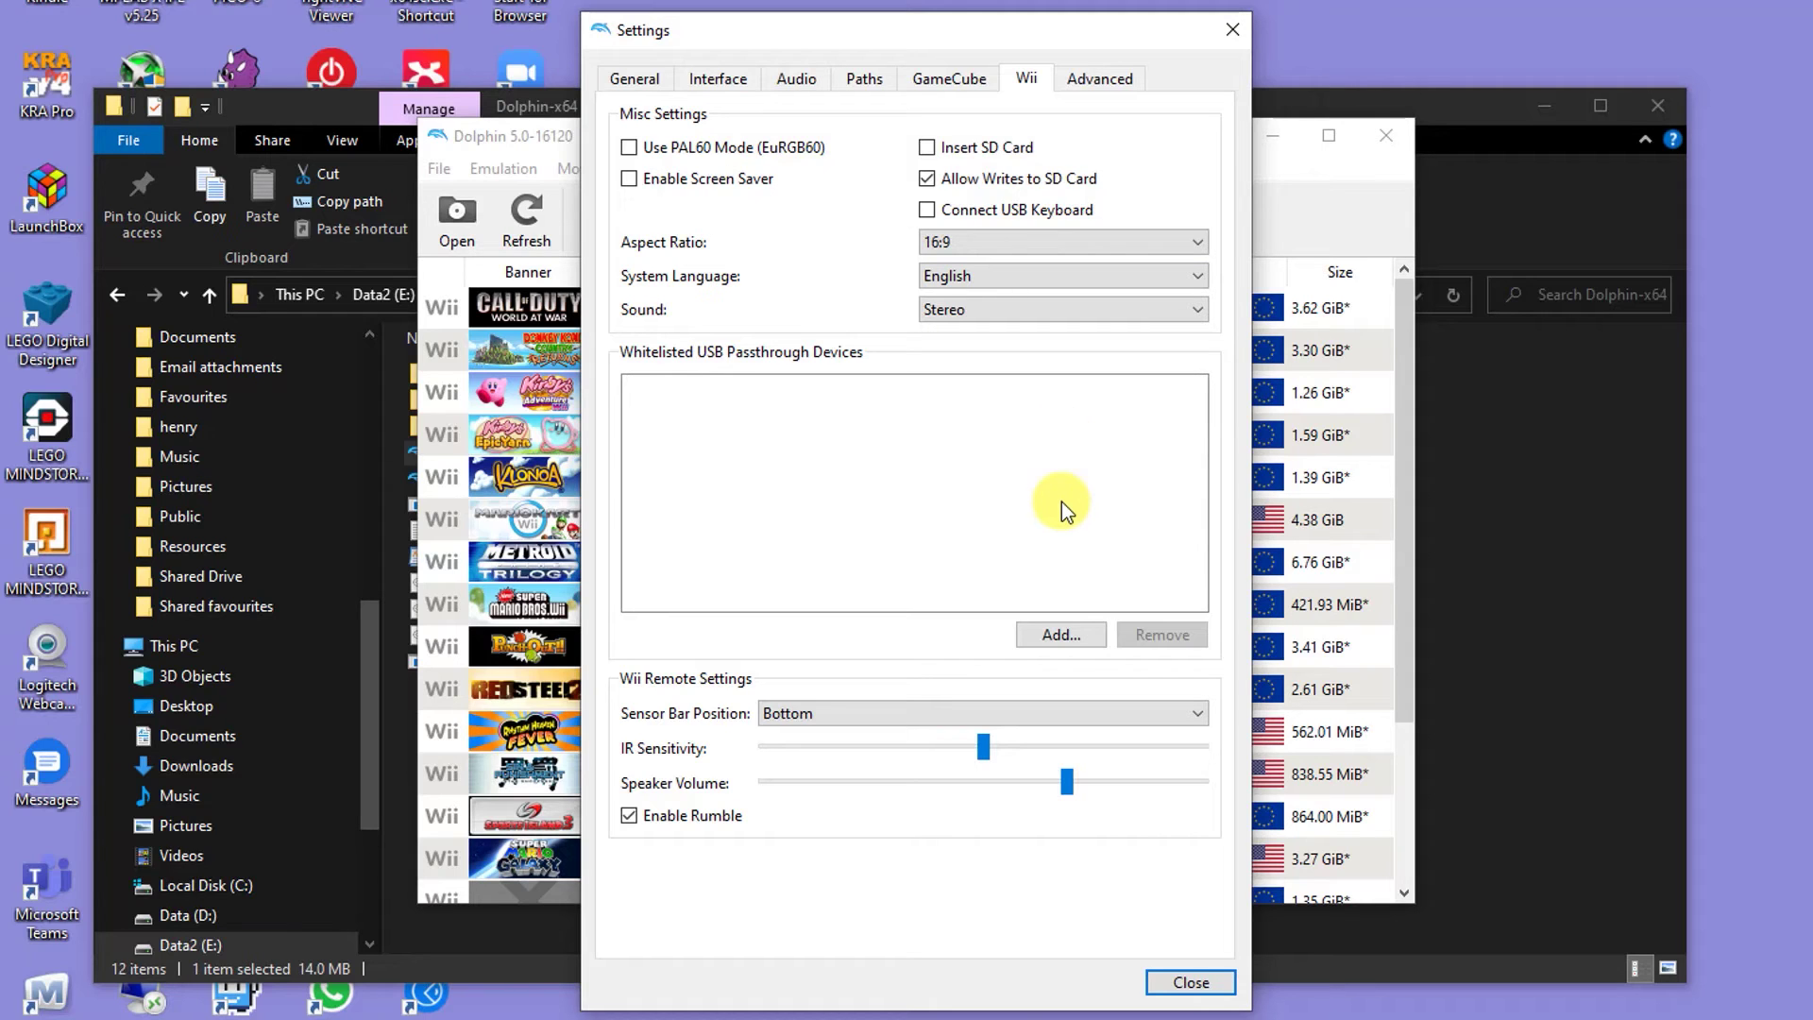
{"action": "left_click", "coordinate": [1194, 714]}
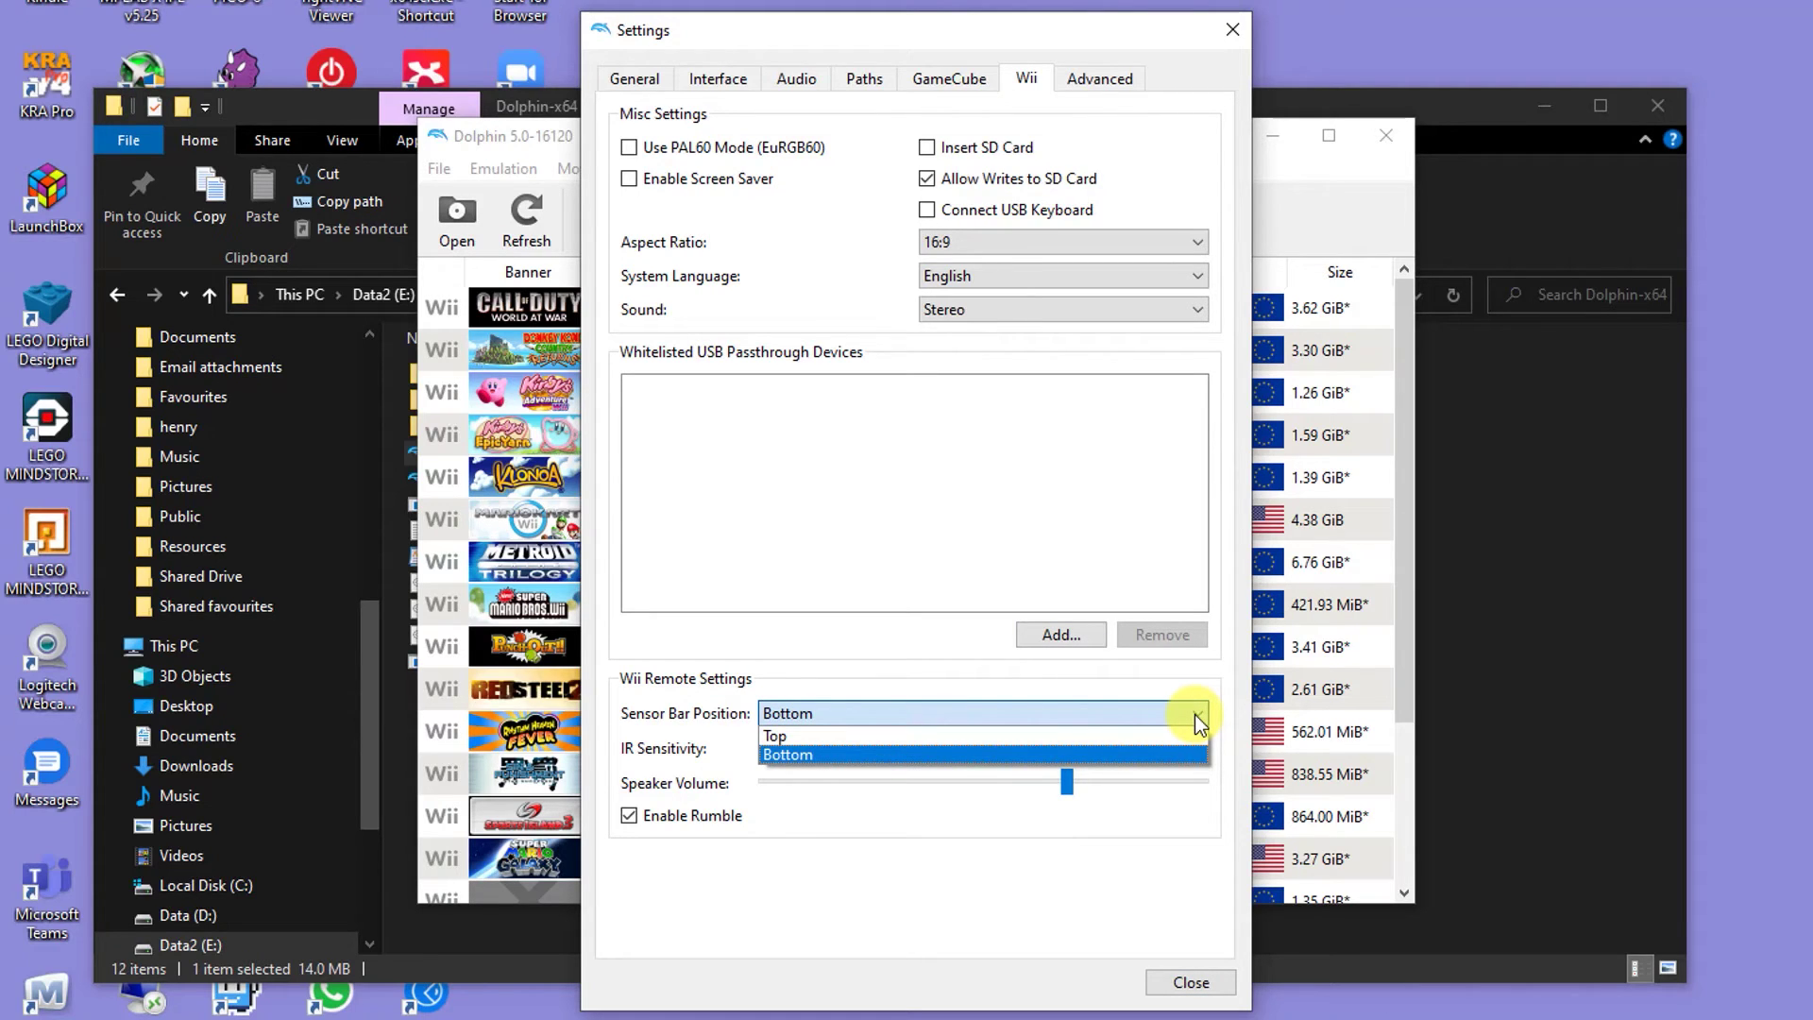
{"action": "left_click", "coordinate": [1193, 714]}
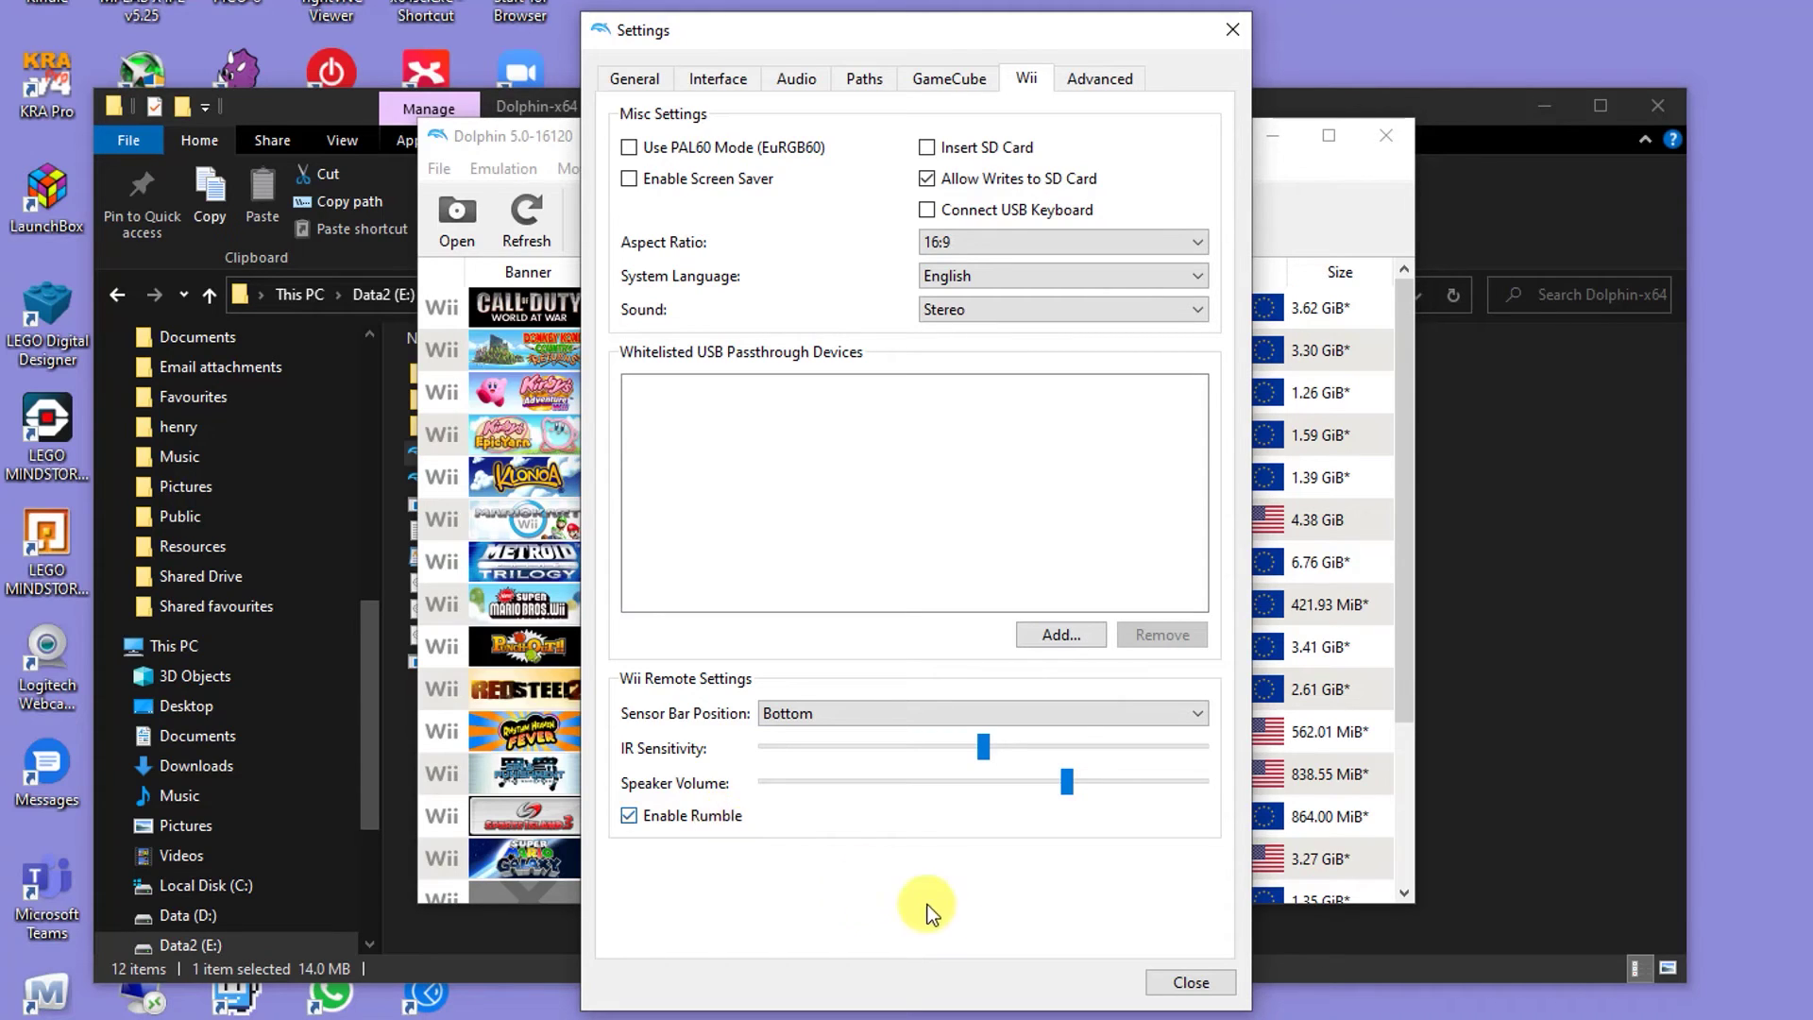
{"action": "left_click", "coordinate": [1160, 985]}
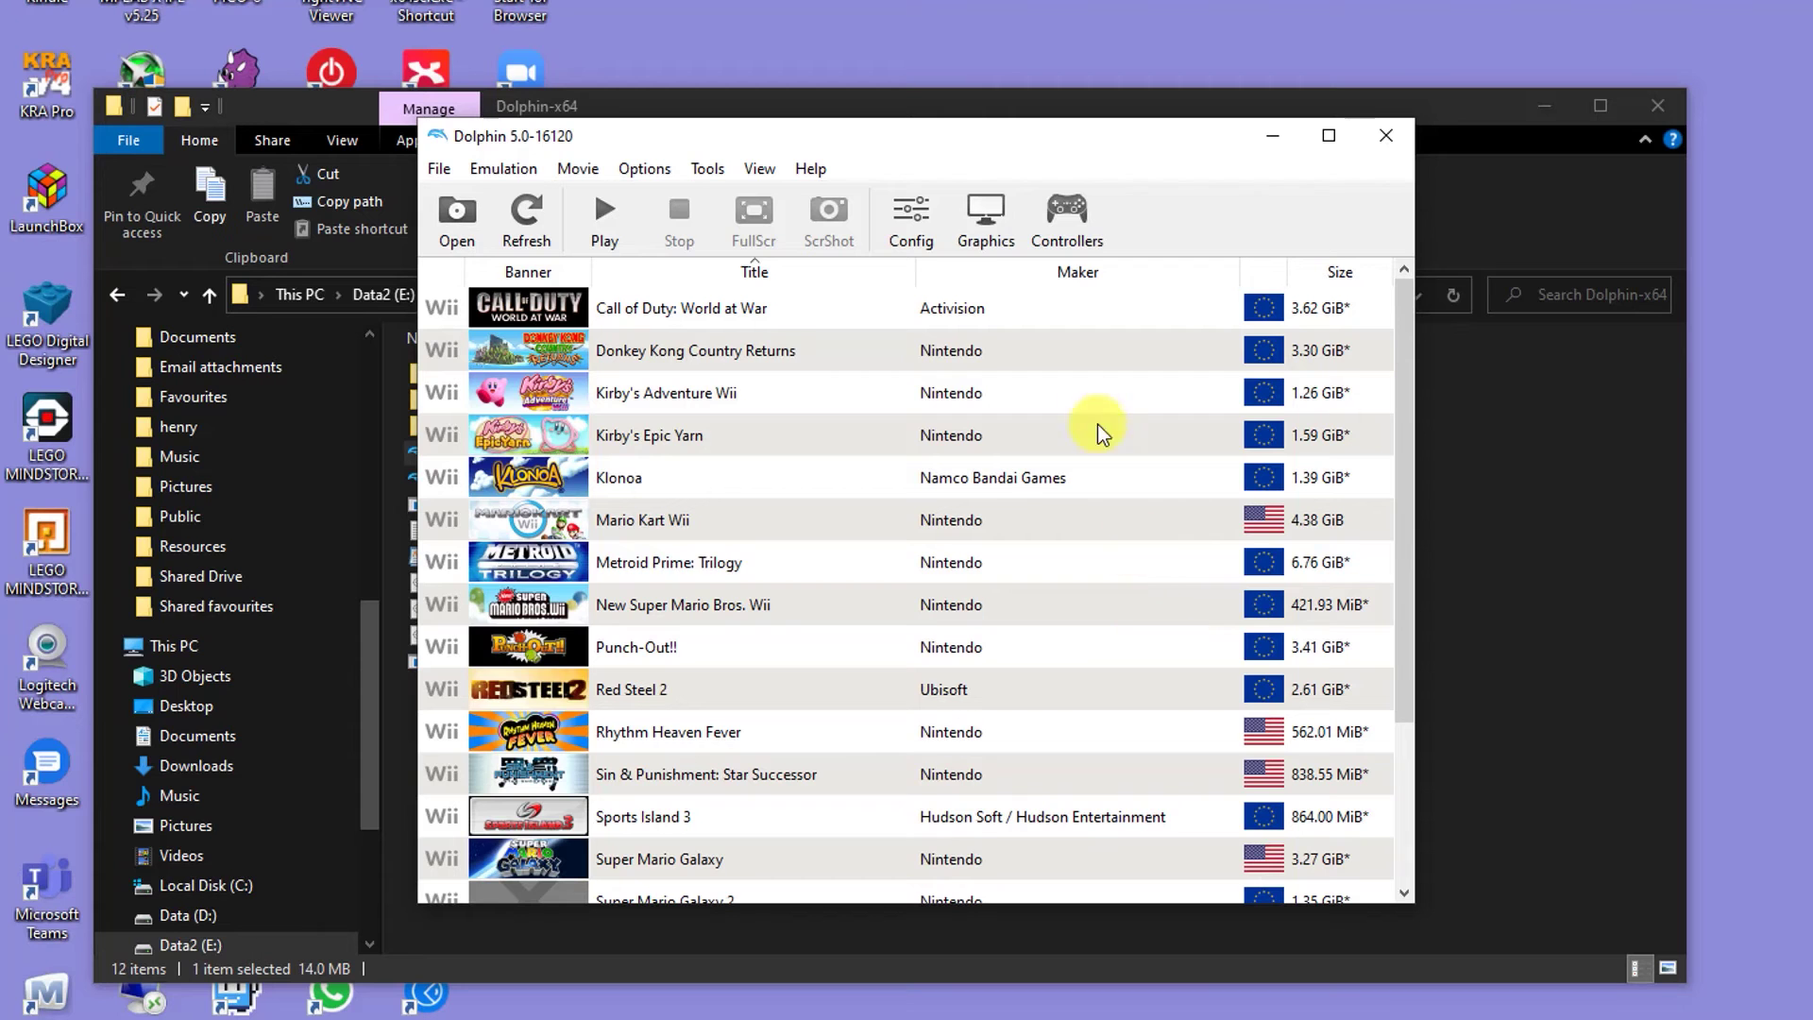
Review the general graphics settings, checking the available backends and adapters.
{"action": "left_click", "coordinate": [999, 226]}
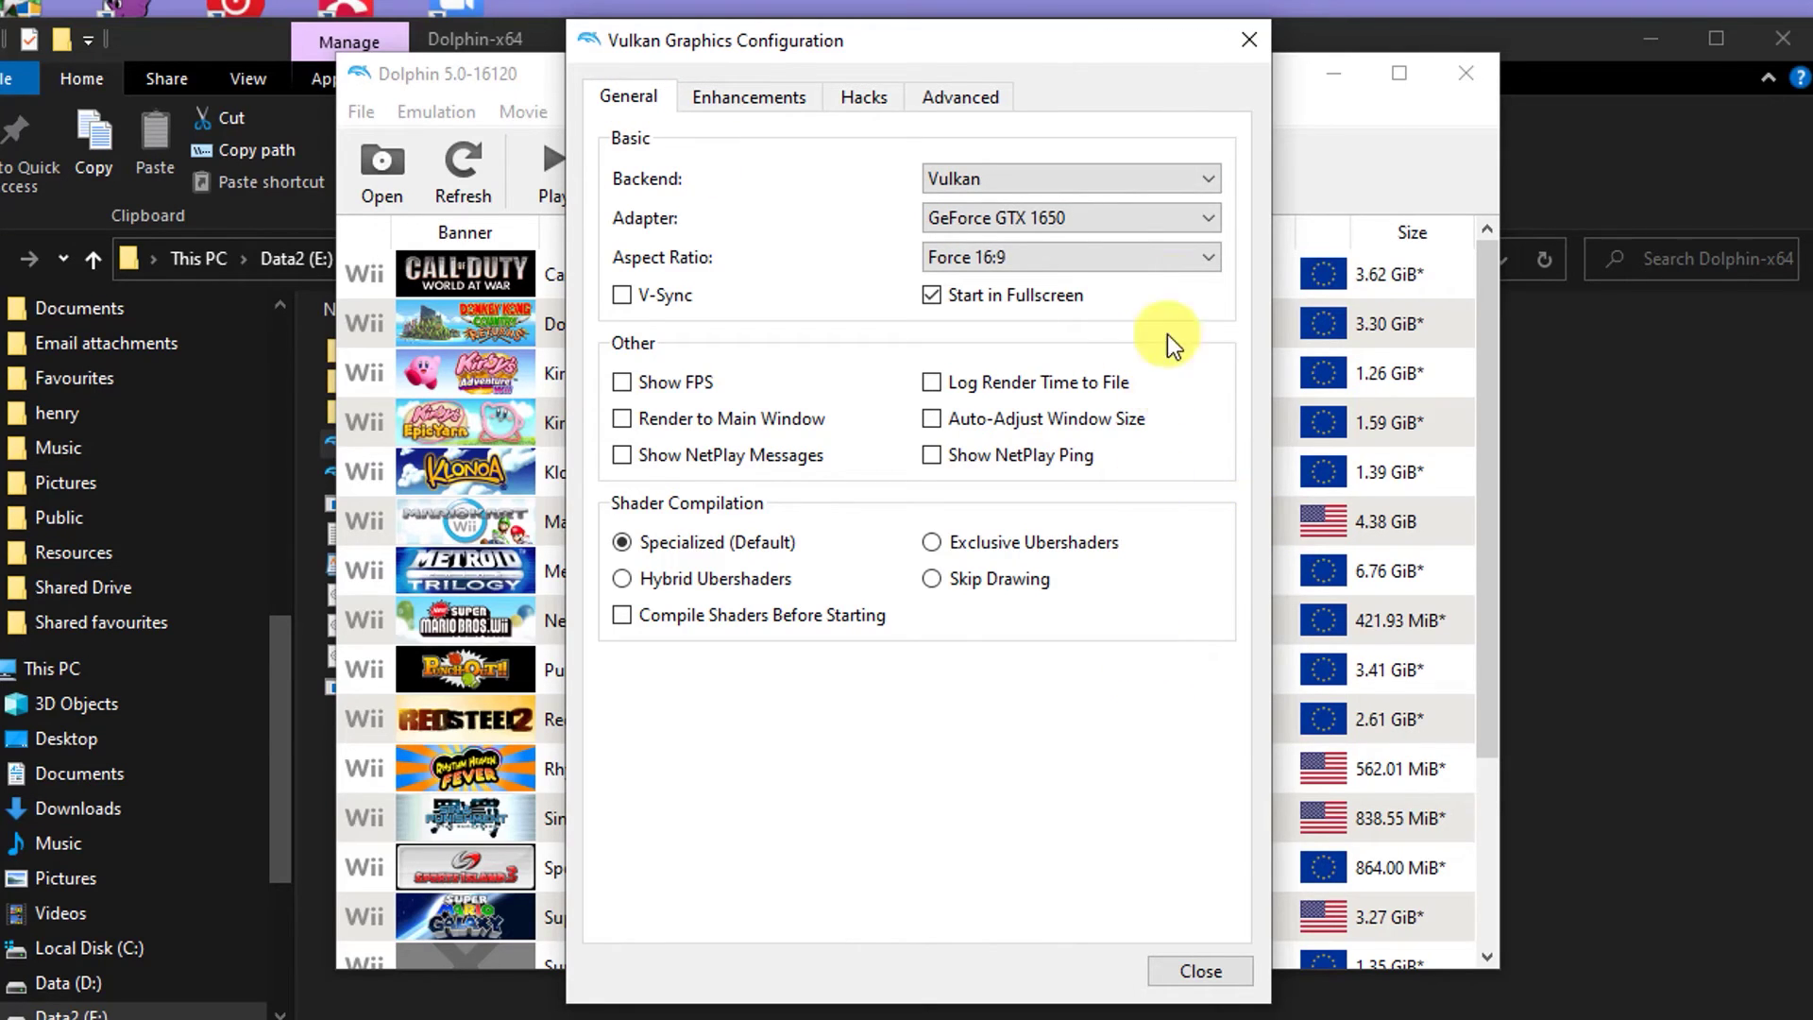
{"action": "left_click", "coordinate": [1209, 177]}
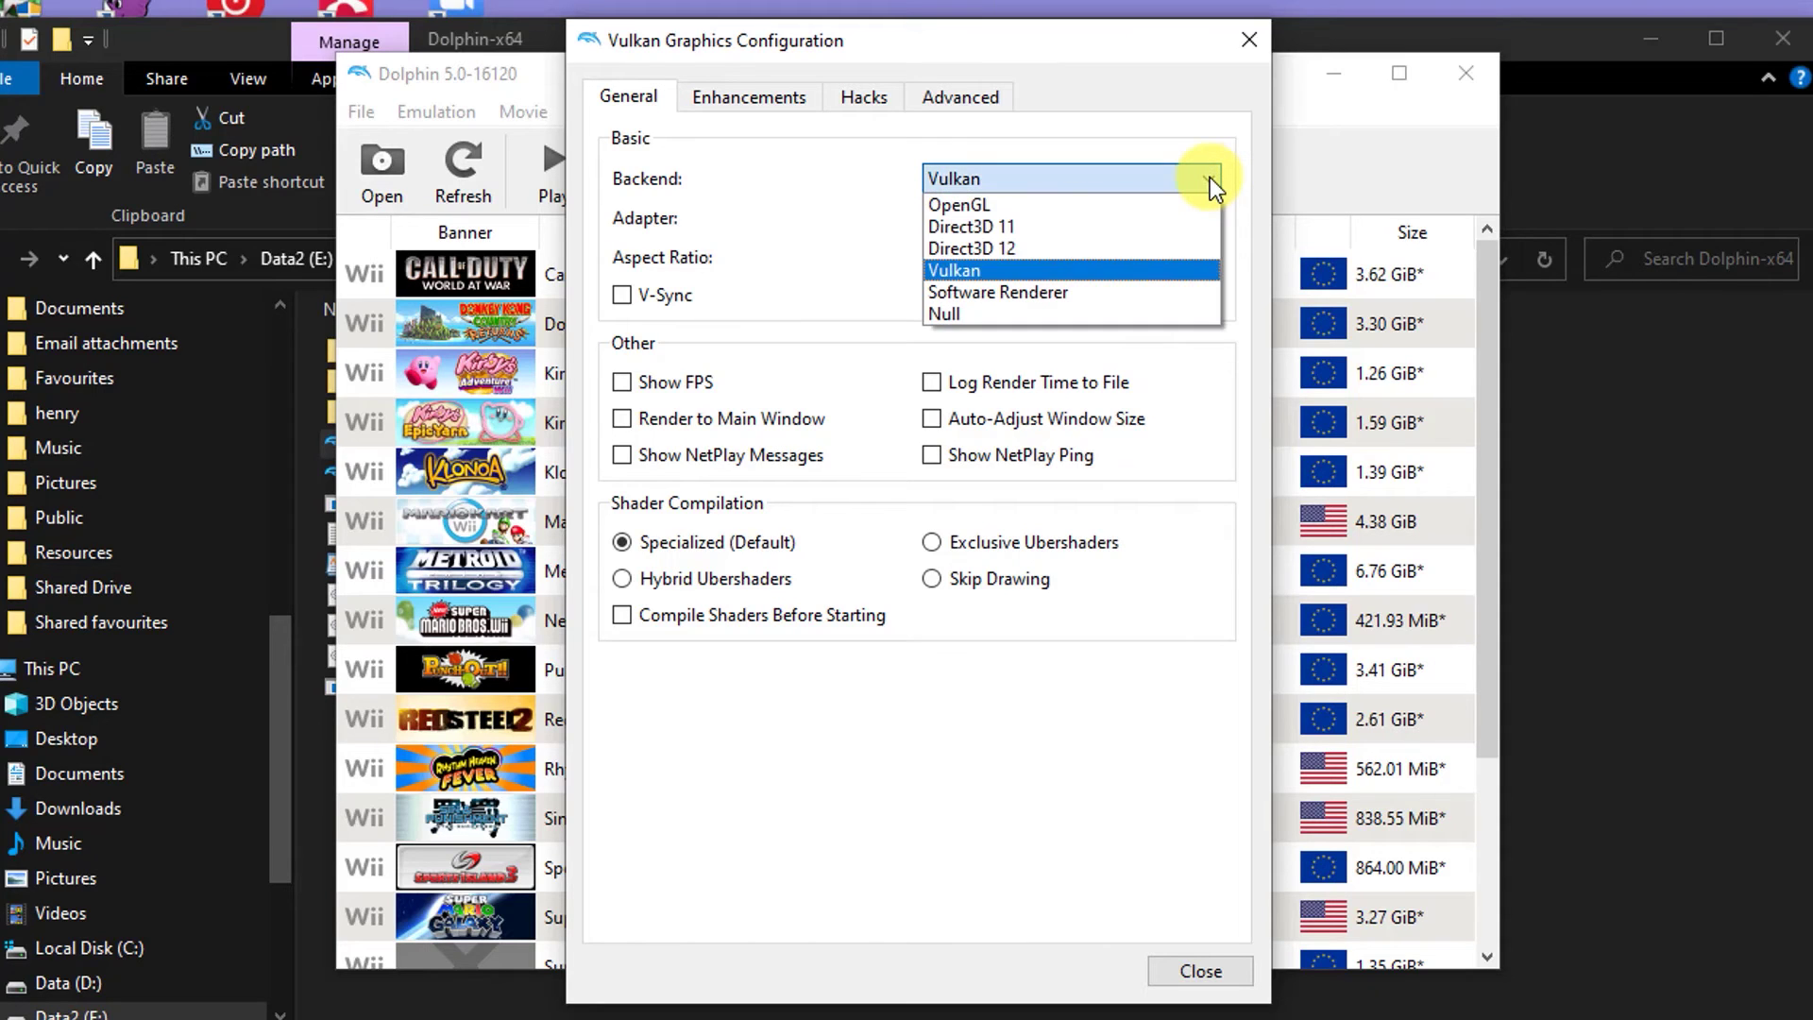
{"action": "left_click", "coordinate": [1210, 177]}
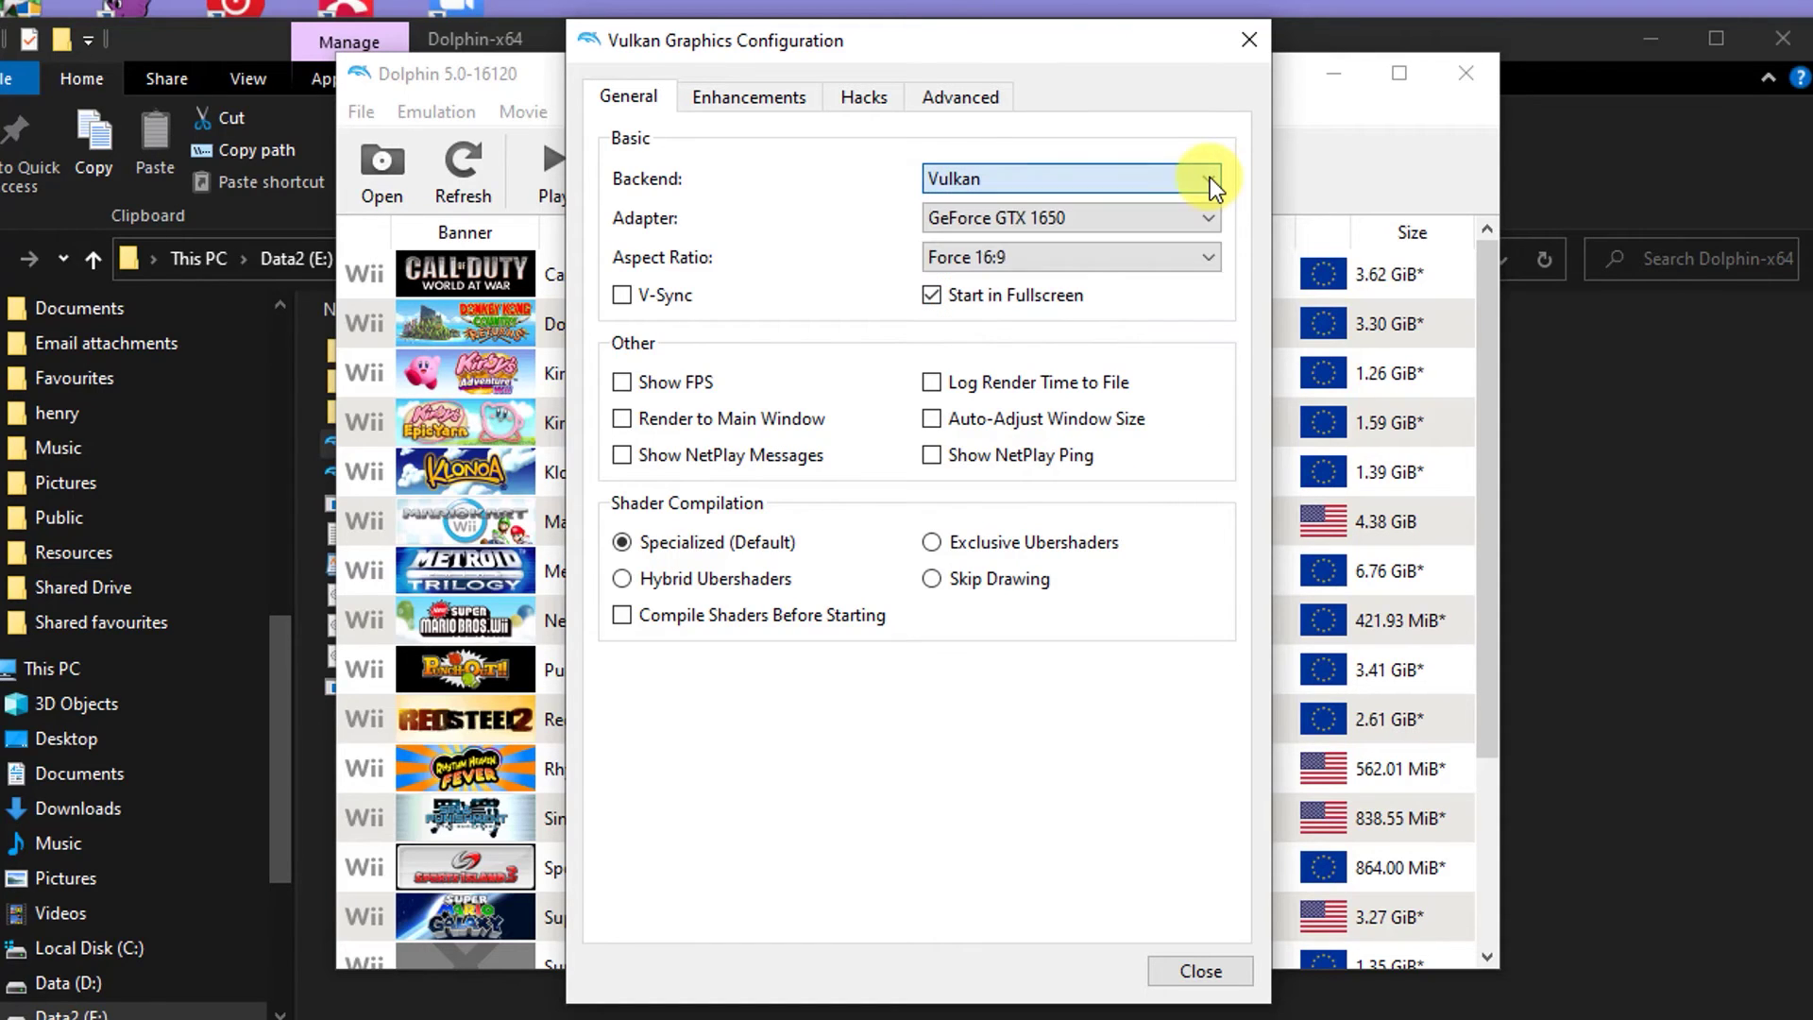
{"action": "mouse_move", "coordinate": [1209, 219]}
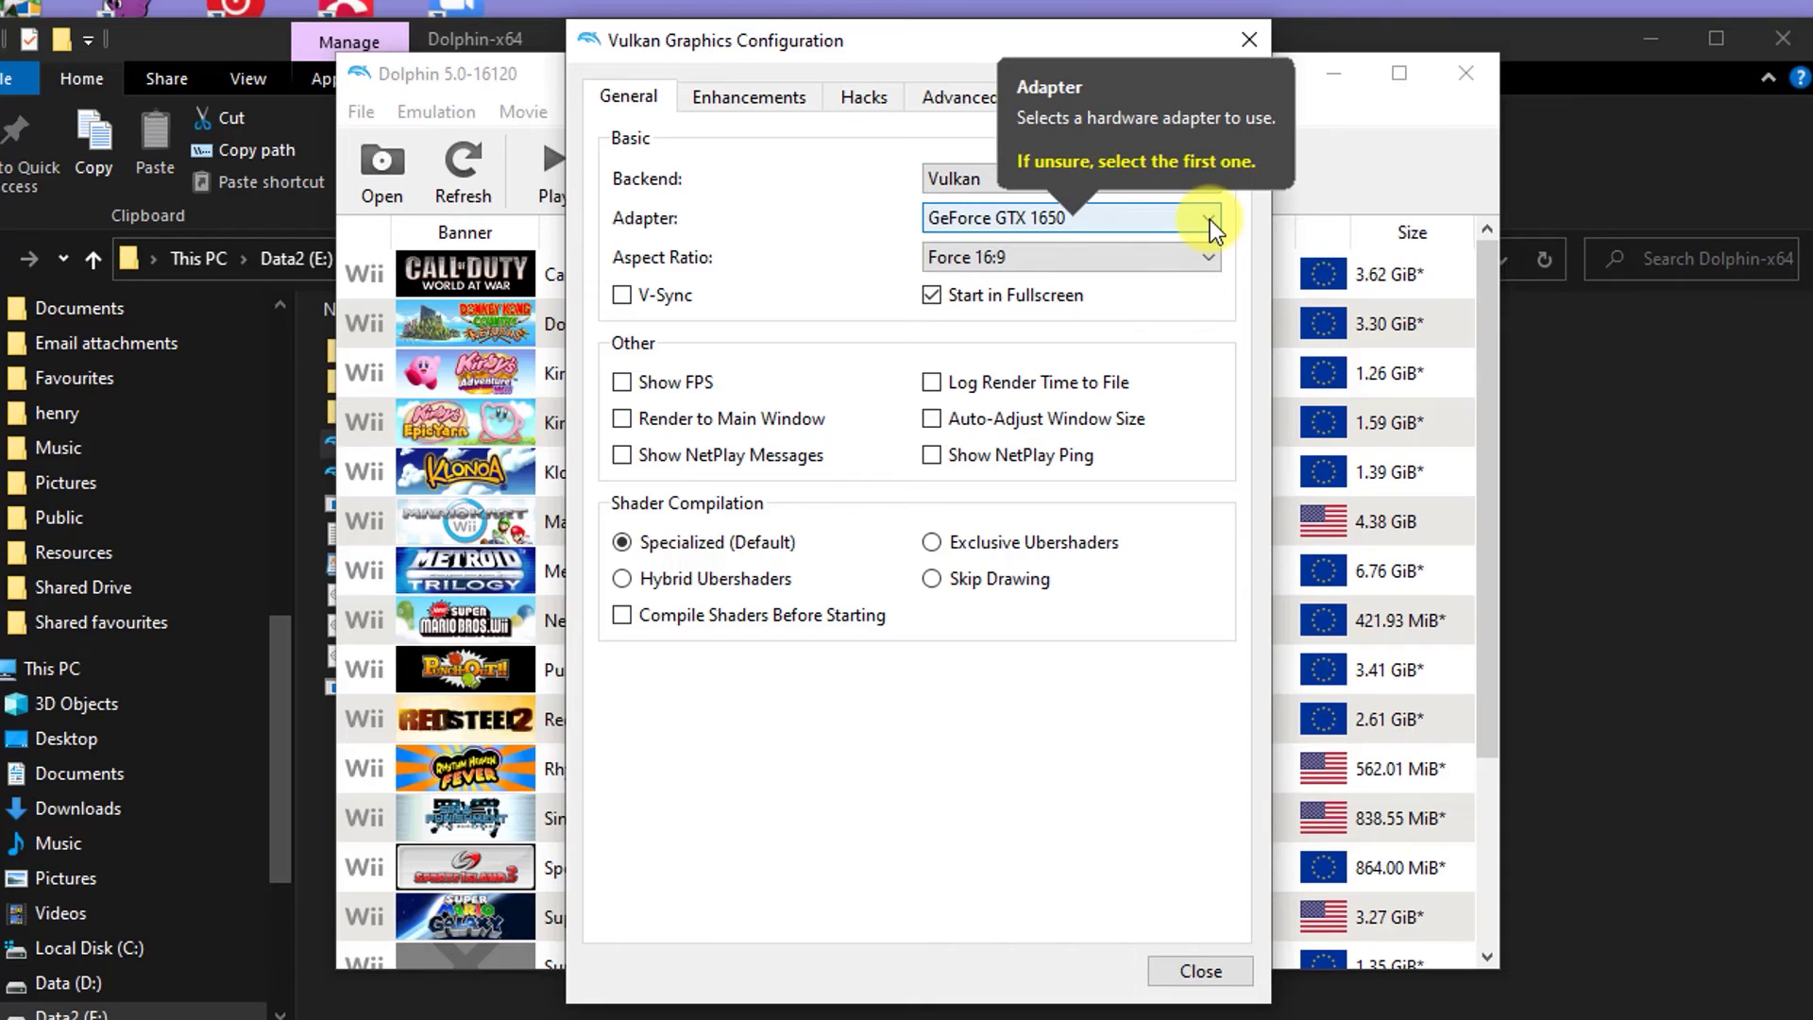
{"action": "left_click", "coordinate": [1210, 219]}
{"action": "left_click", "coordinate": [1209, 219]}
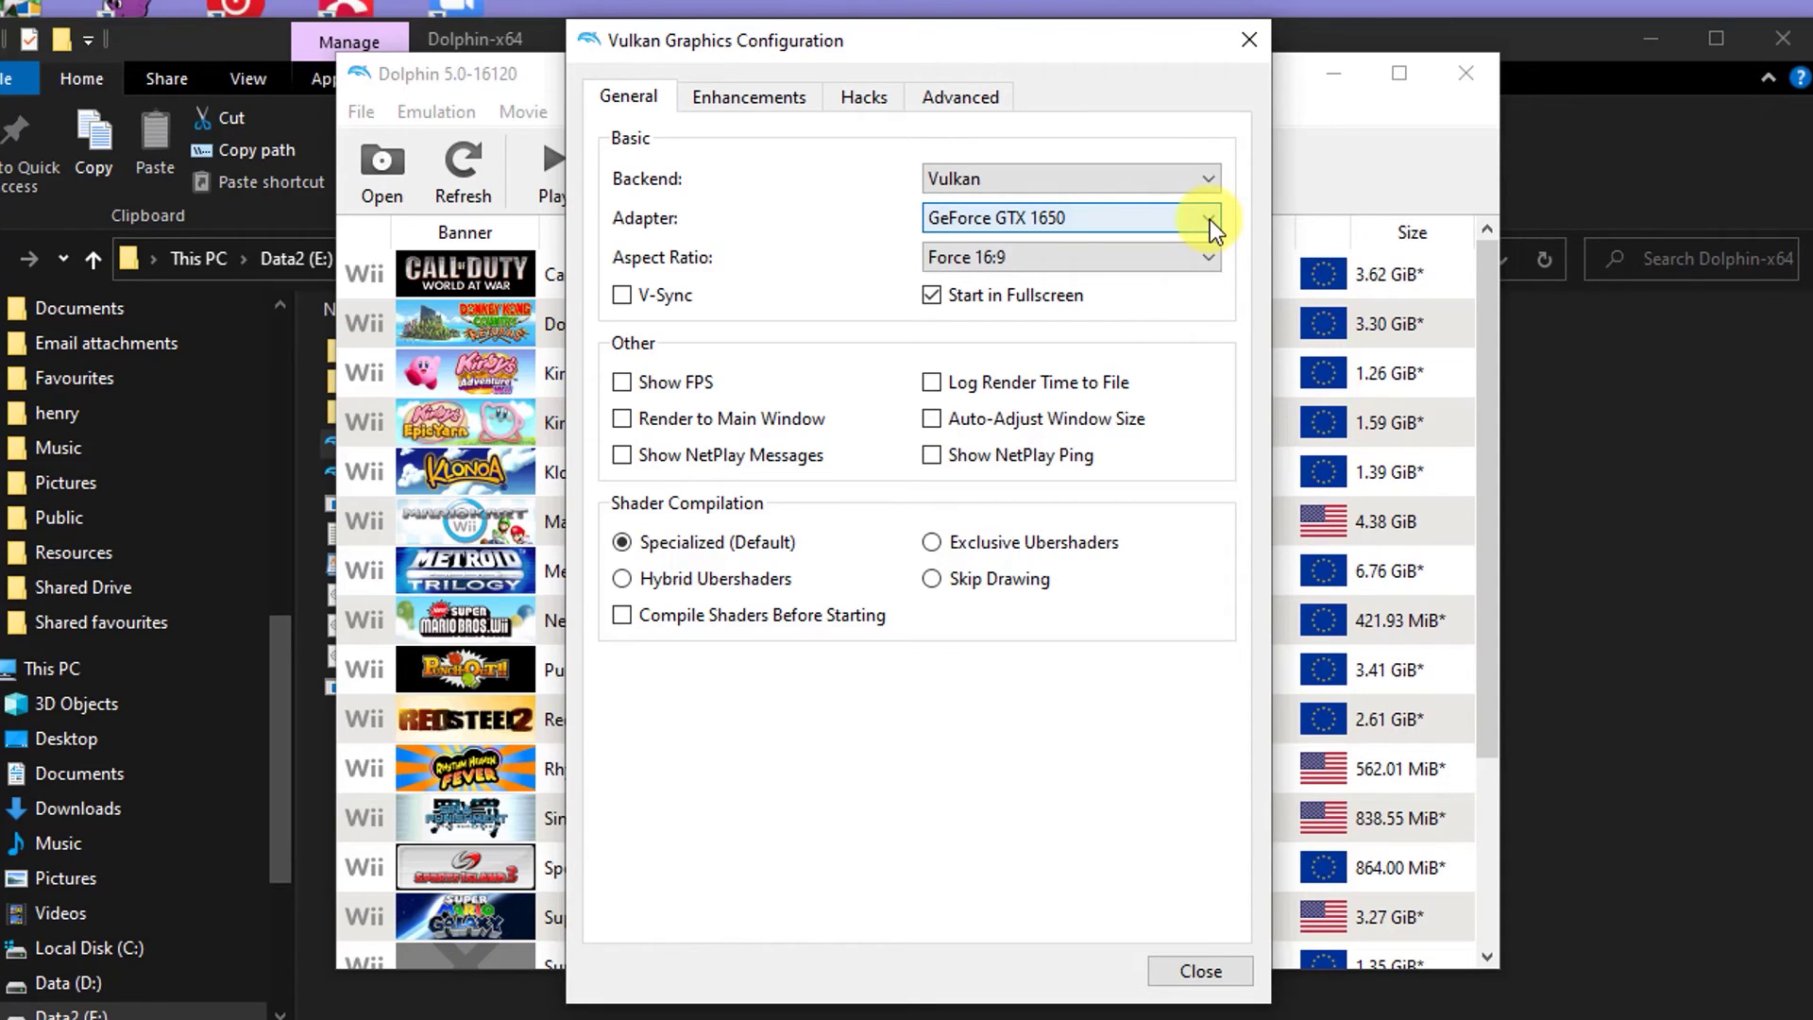
{"action": "mouse_move", "coordinate": [1000, 307]}
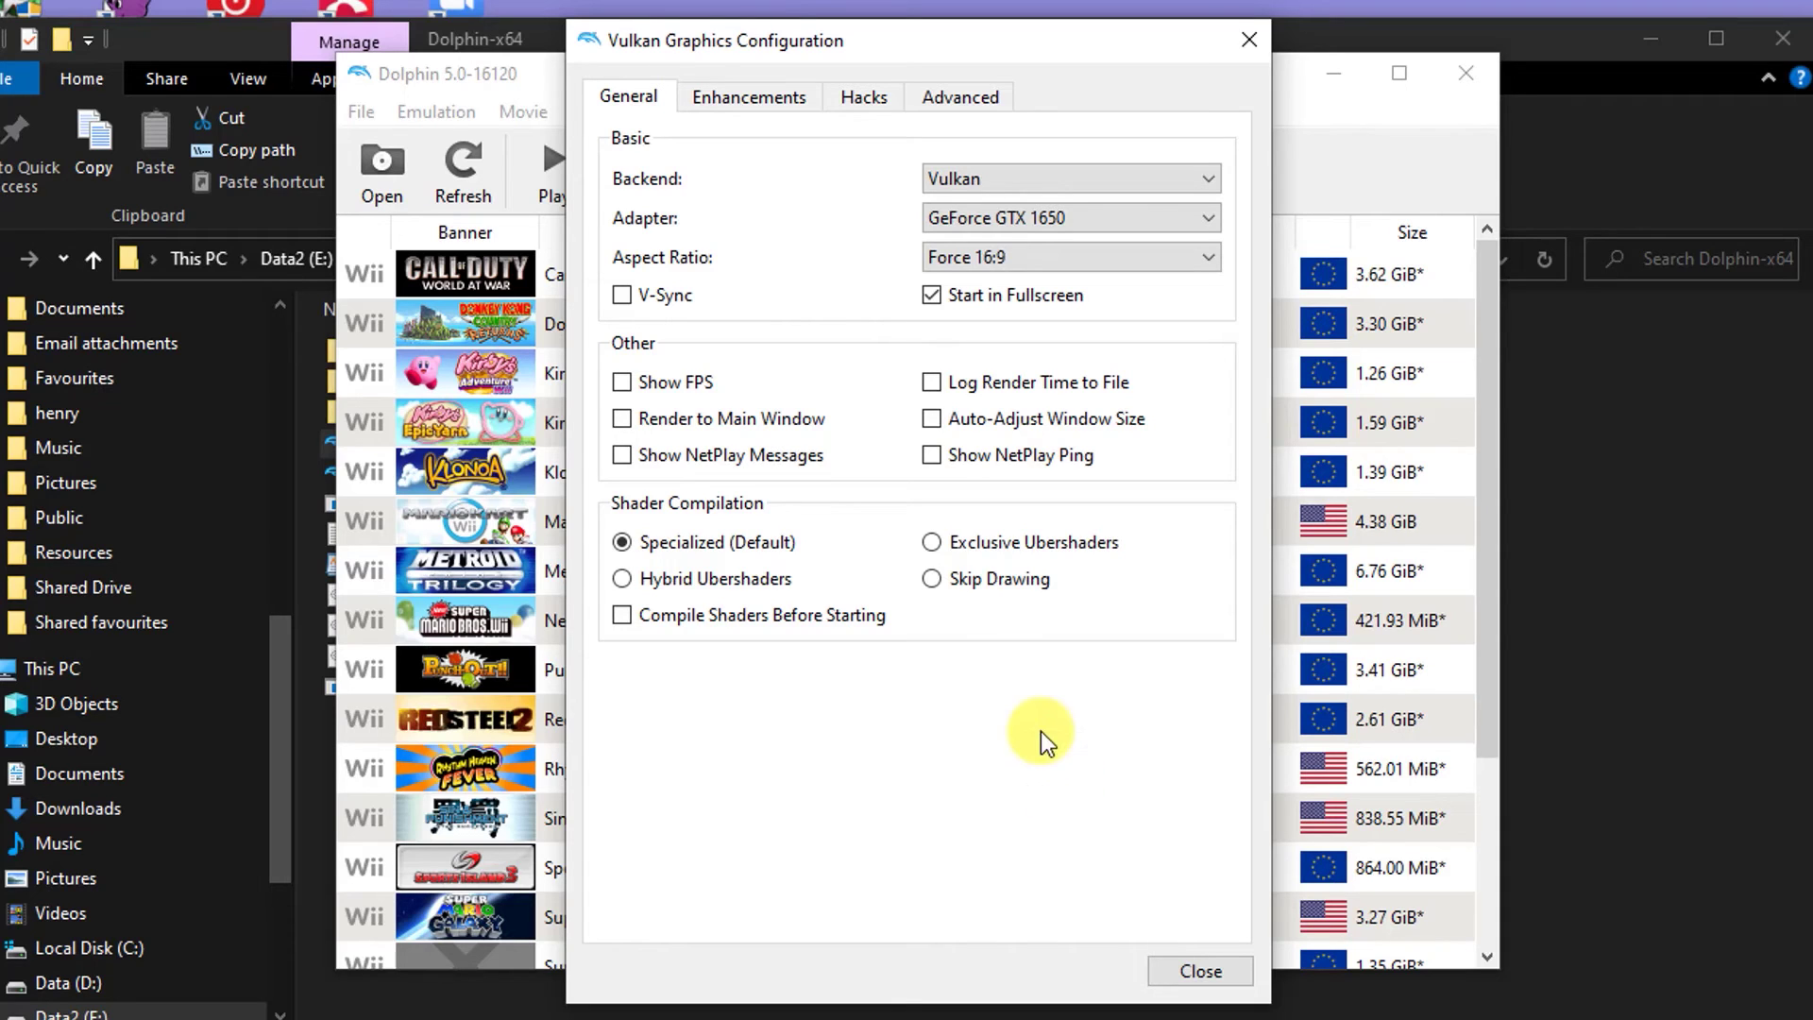
Check the internal resolution choices in the graphics enhancements and close the graphics configuration.
{"action": "left_click", "coordinate": [751, 100]}
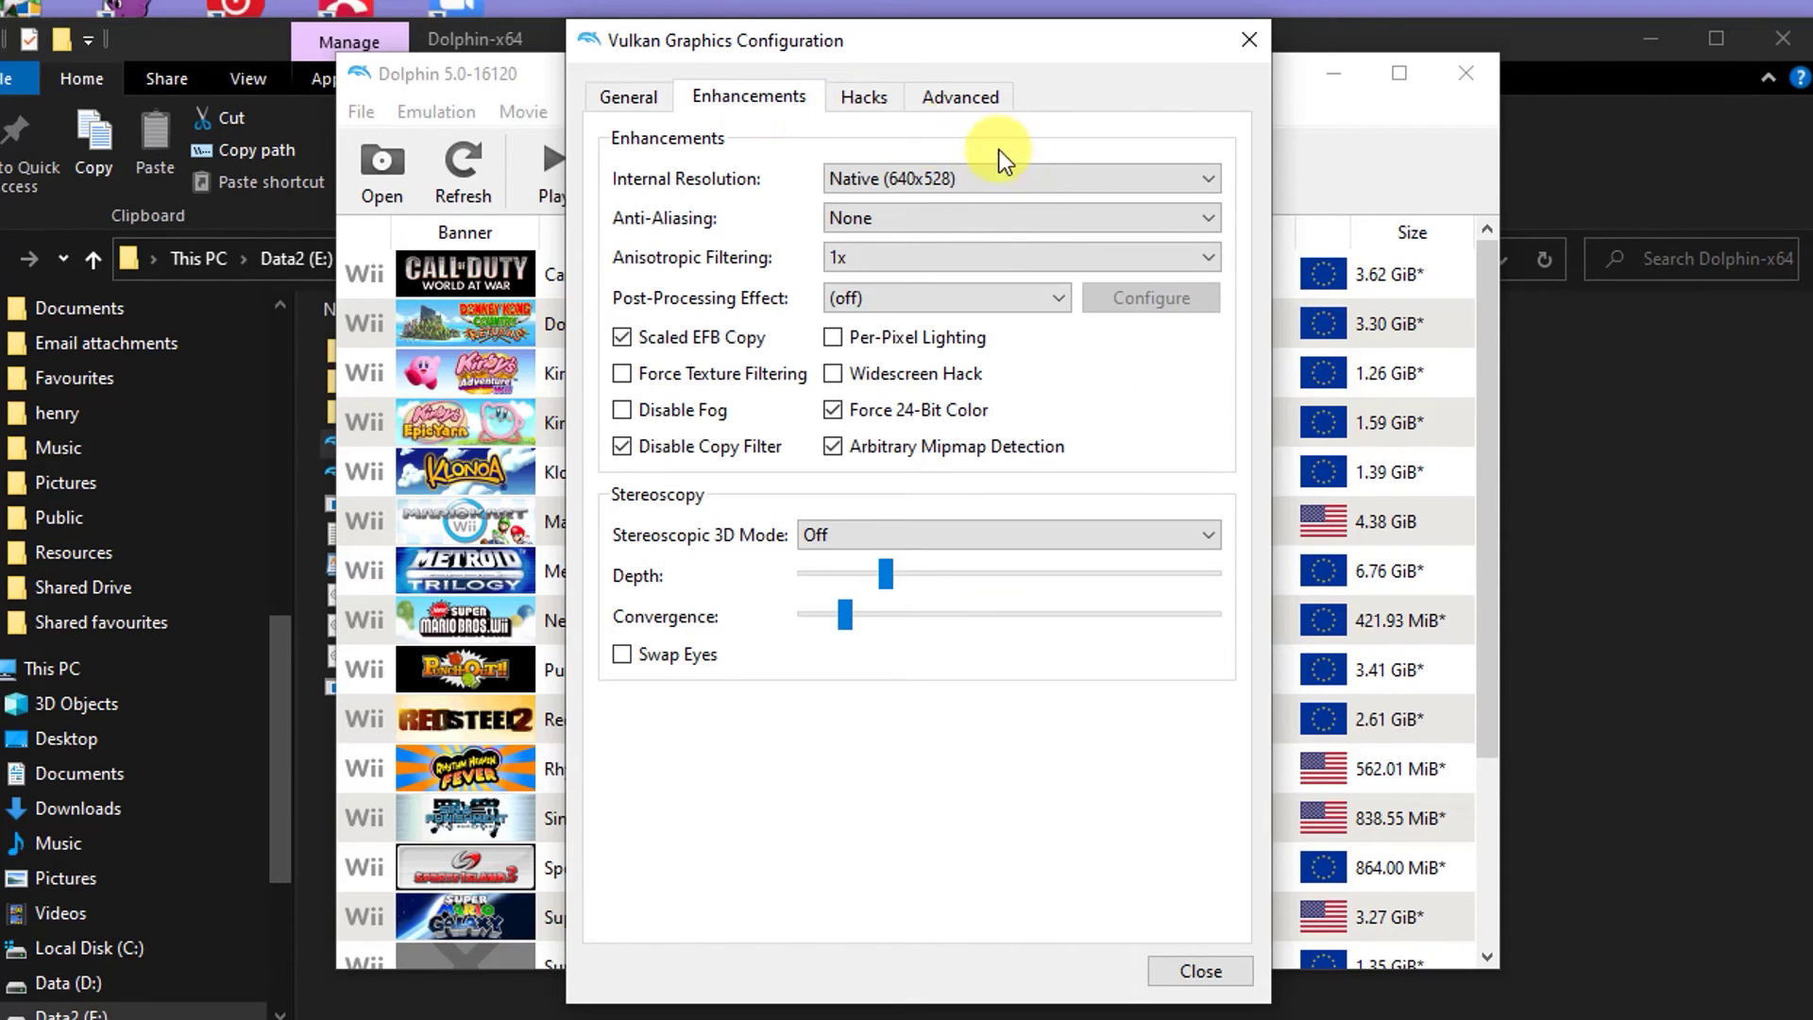
{"action": "left_click", "coordinate": [1209, 179]}
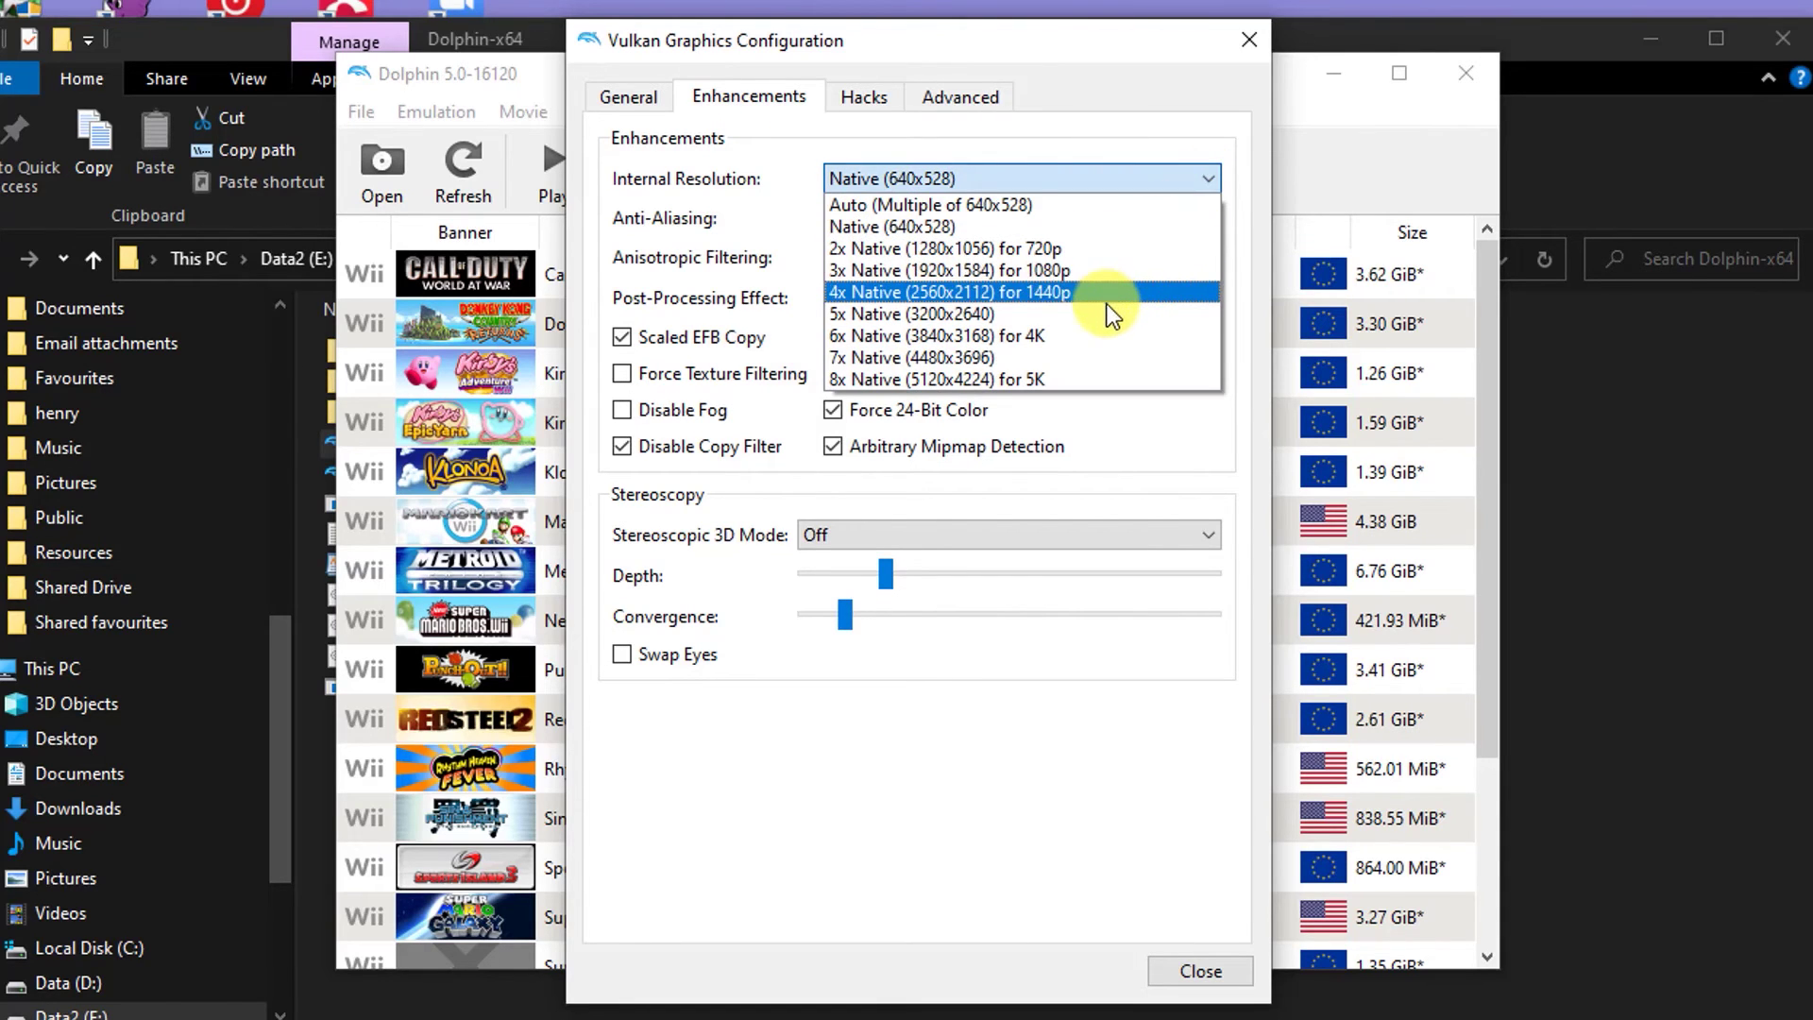
{"action": "left_click", "coordinate": [1151, 121]}
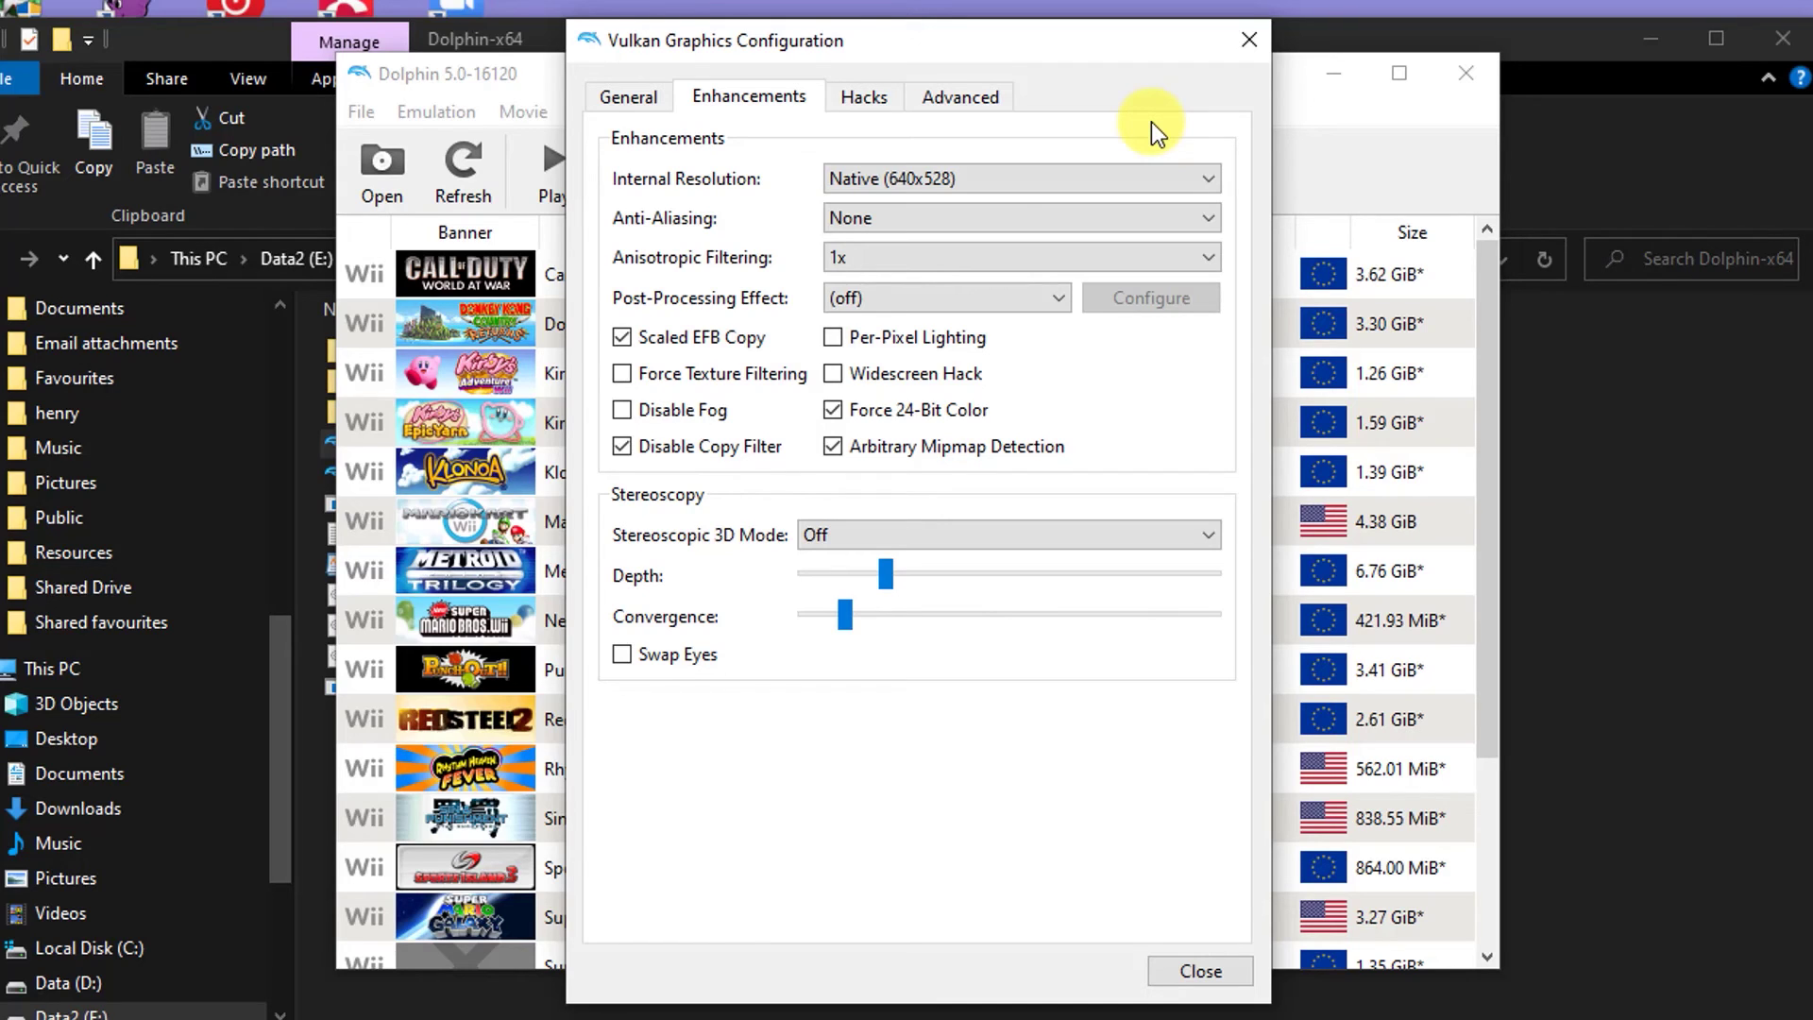
{"action": "left_click", "coordinate": [1181, 967]}
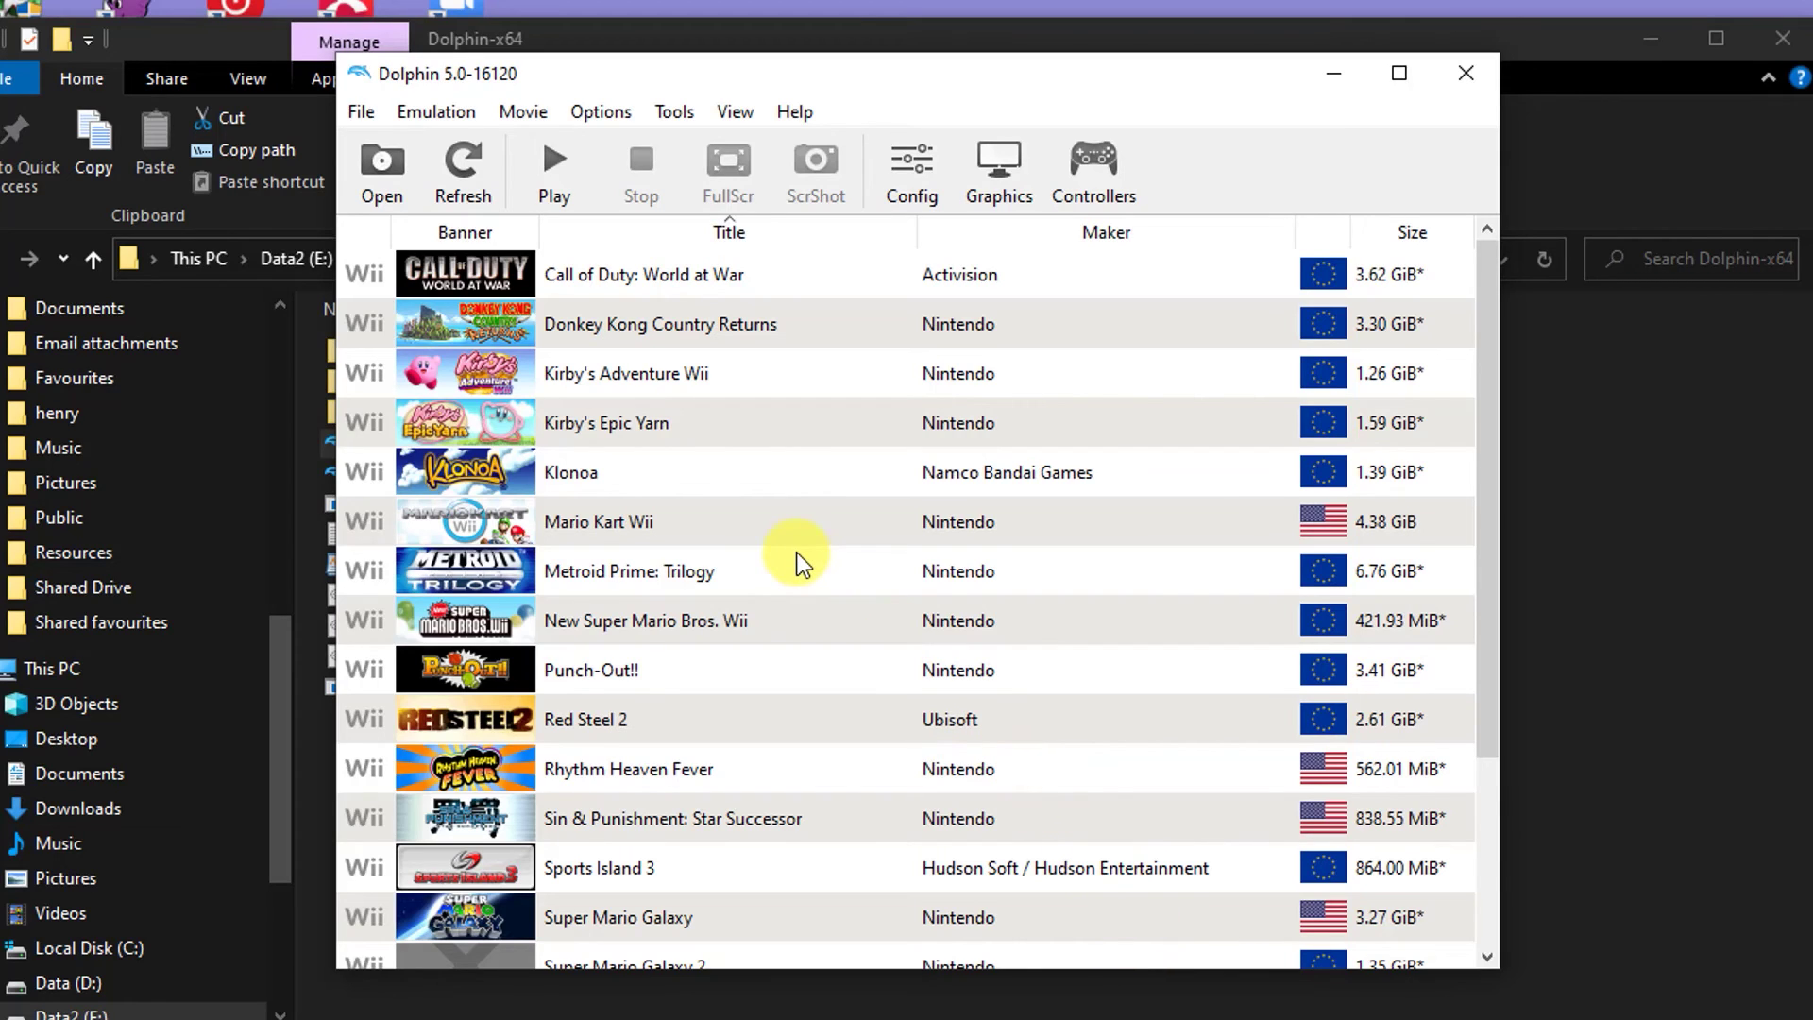
Launch Kirby's Adventure Wii from the game list.
{"action": "double_click", "coordinate": [642, 373]}
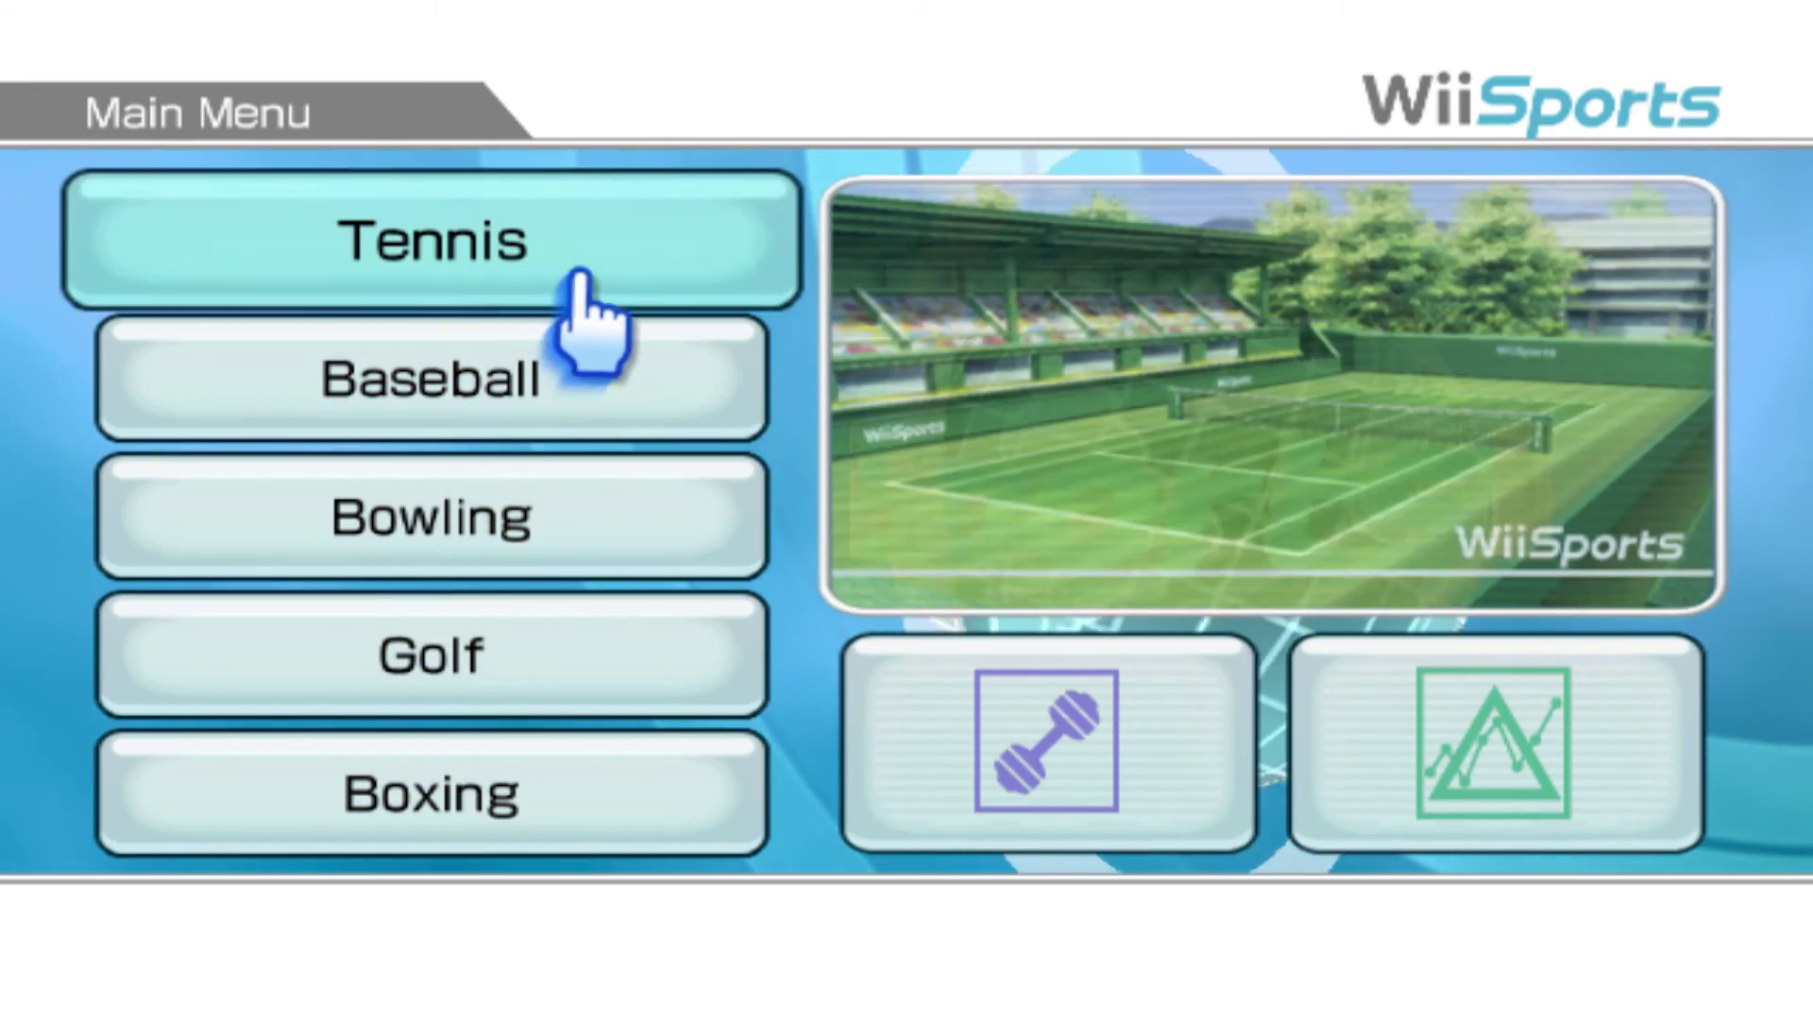
Choose Tennis for one player in Wii Sports and select the green-shirted guest Mii without saved records.
{"action": "left_click", "coordinate": [611, 273]}
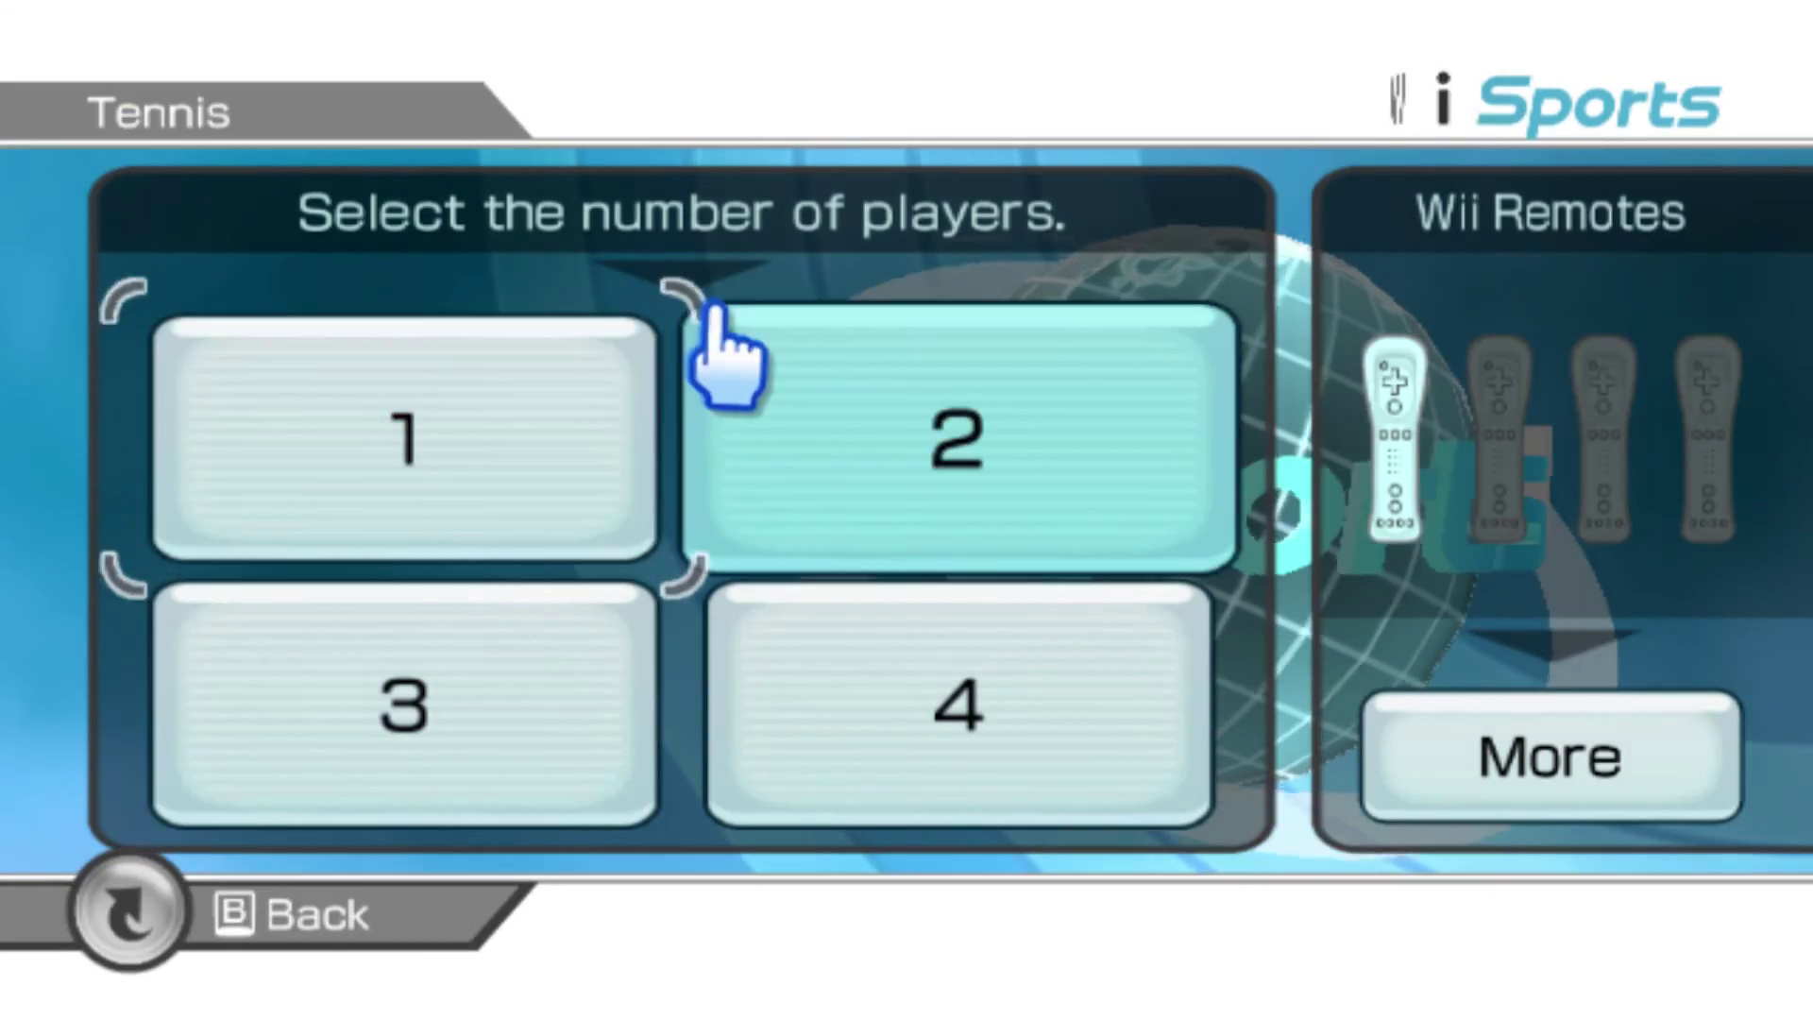
{"action": "left_click", "coordinate": [421, 457]}
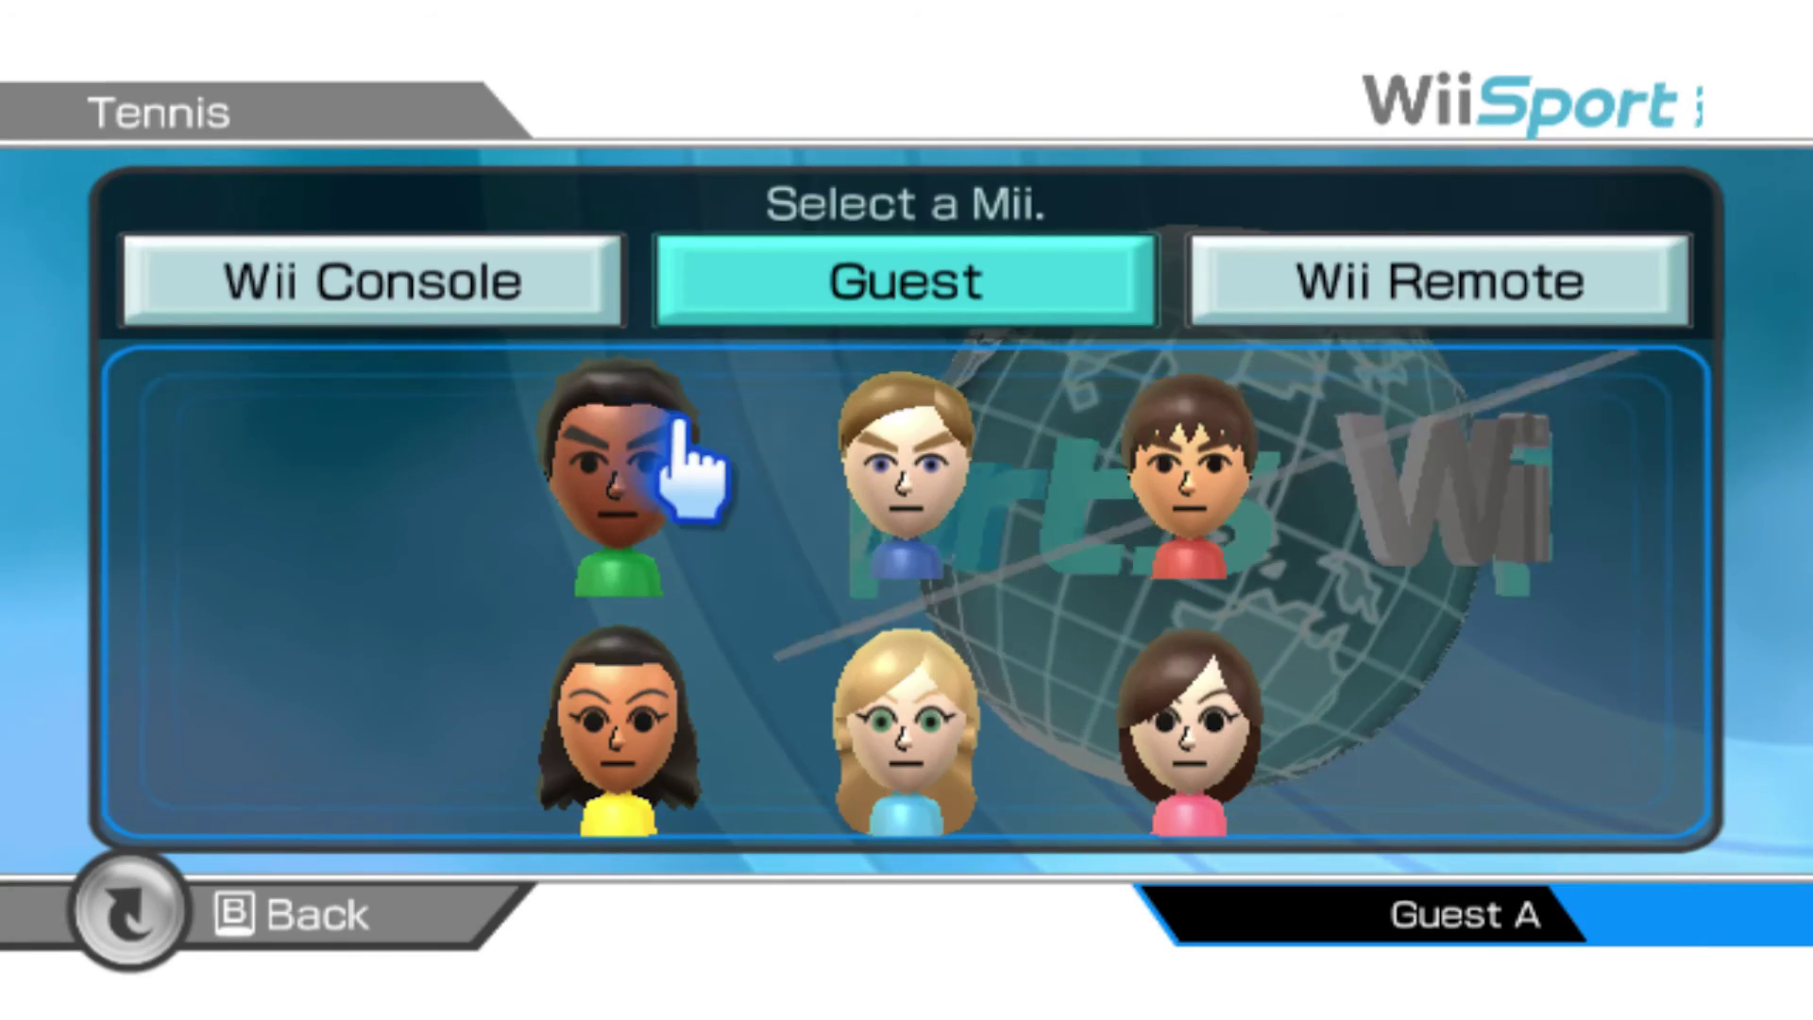
{"action": "left_click", "coordinate": [618, 467]}
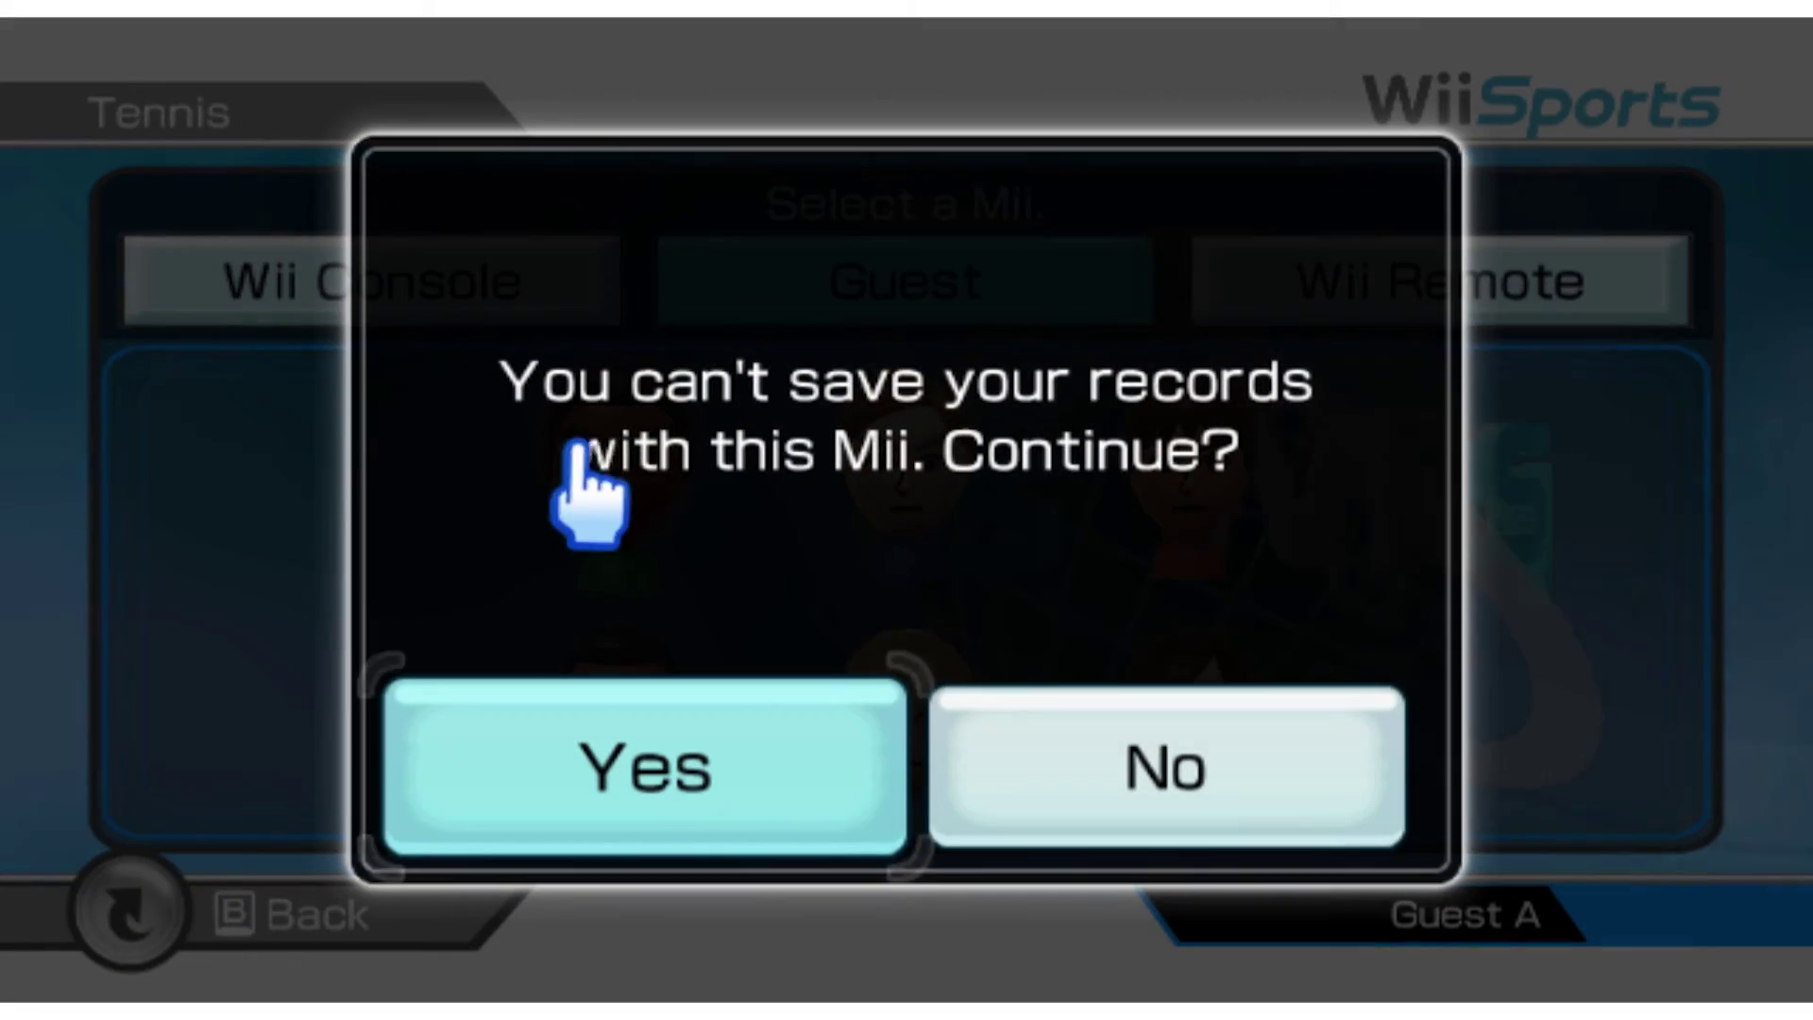
{"action": "left_click", "coordinate": [717, 712]}
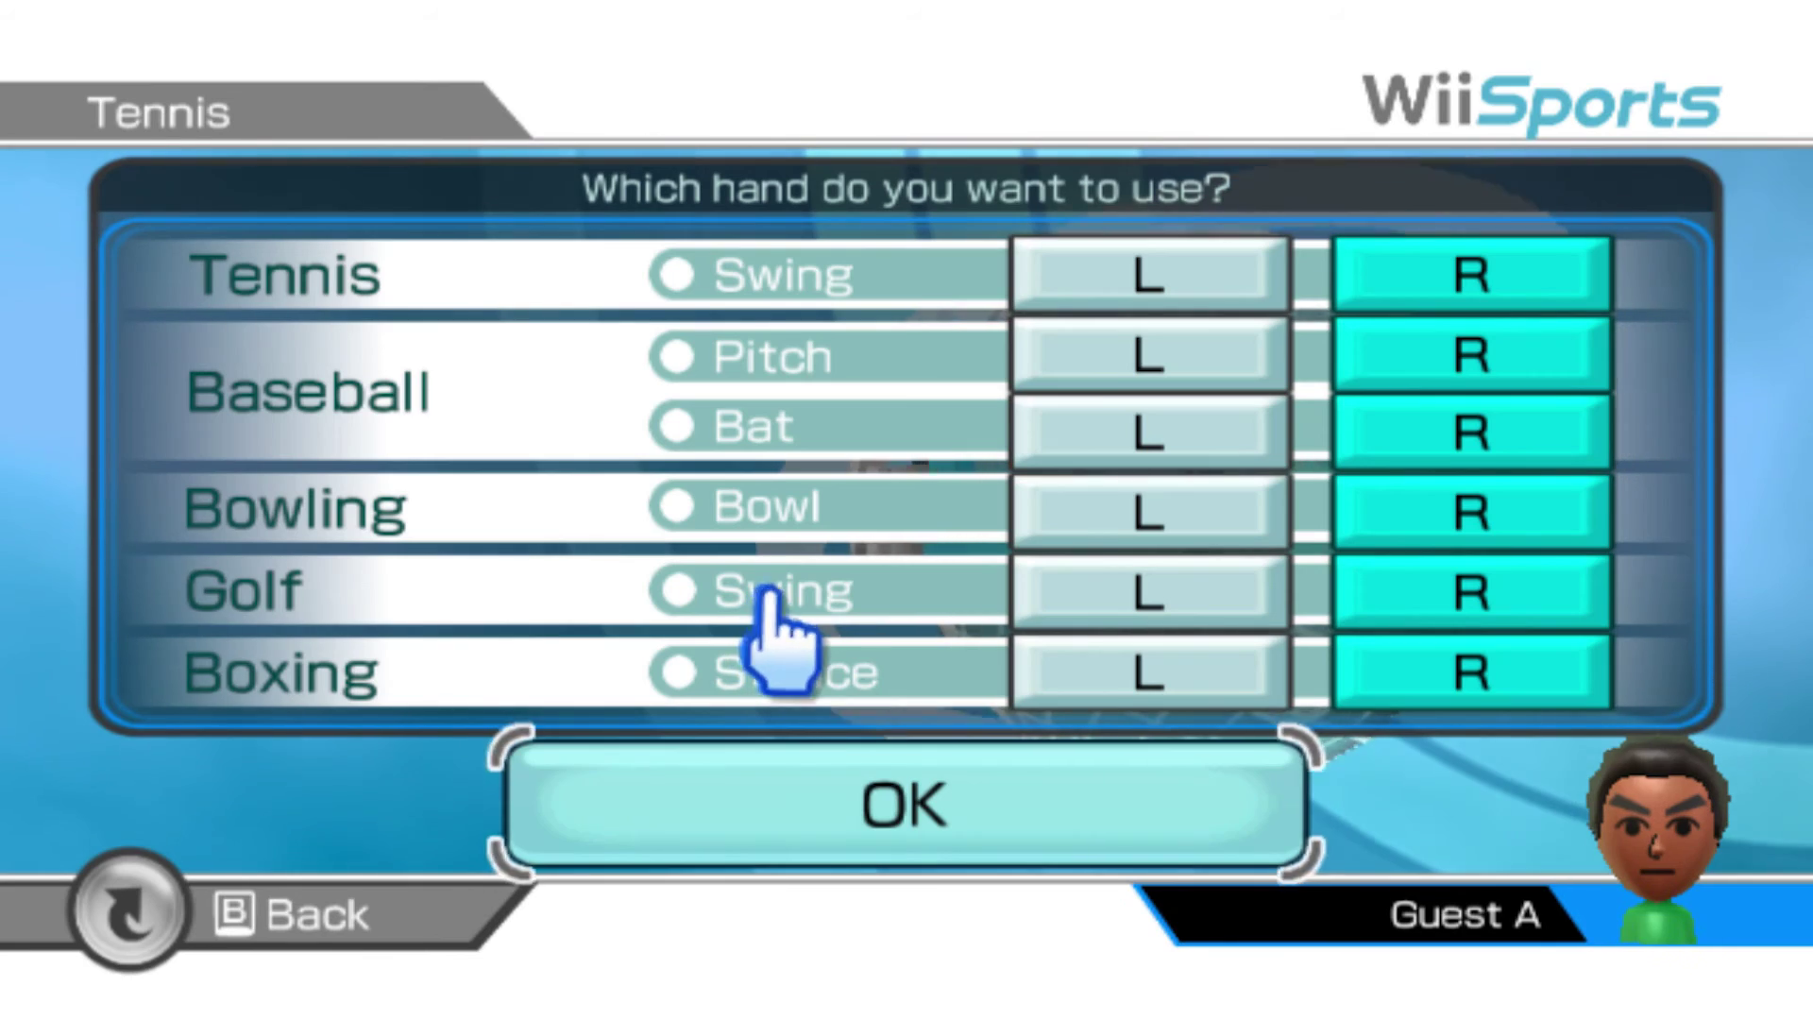
Accept right-handed play with the chosen Mii and start a Single Game of tennis.
{"action": "left_click", "coordinate": [911, 760]}
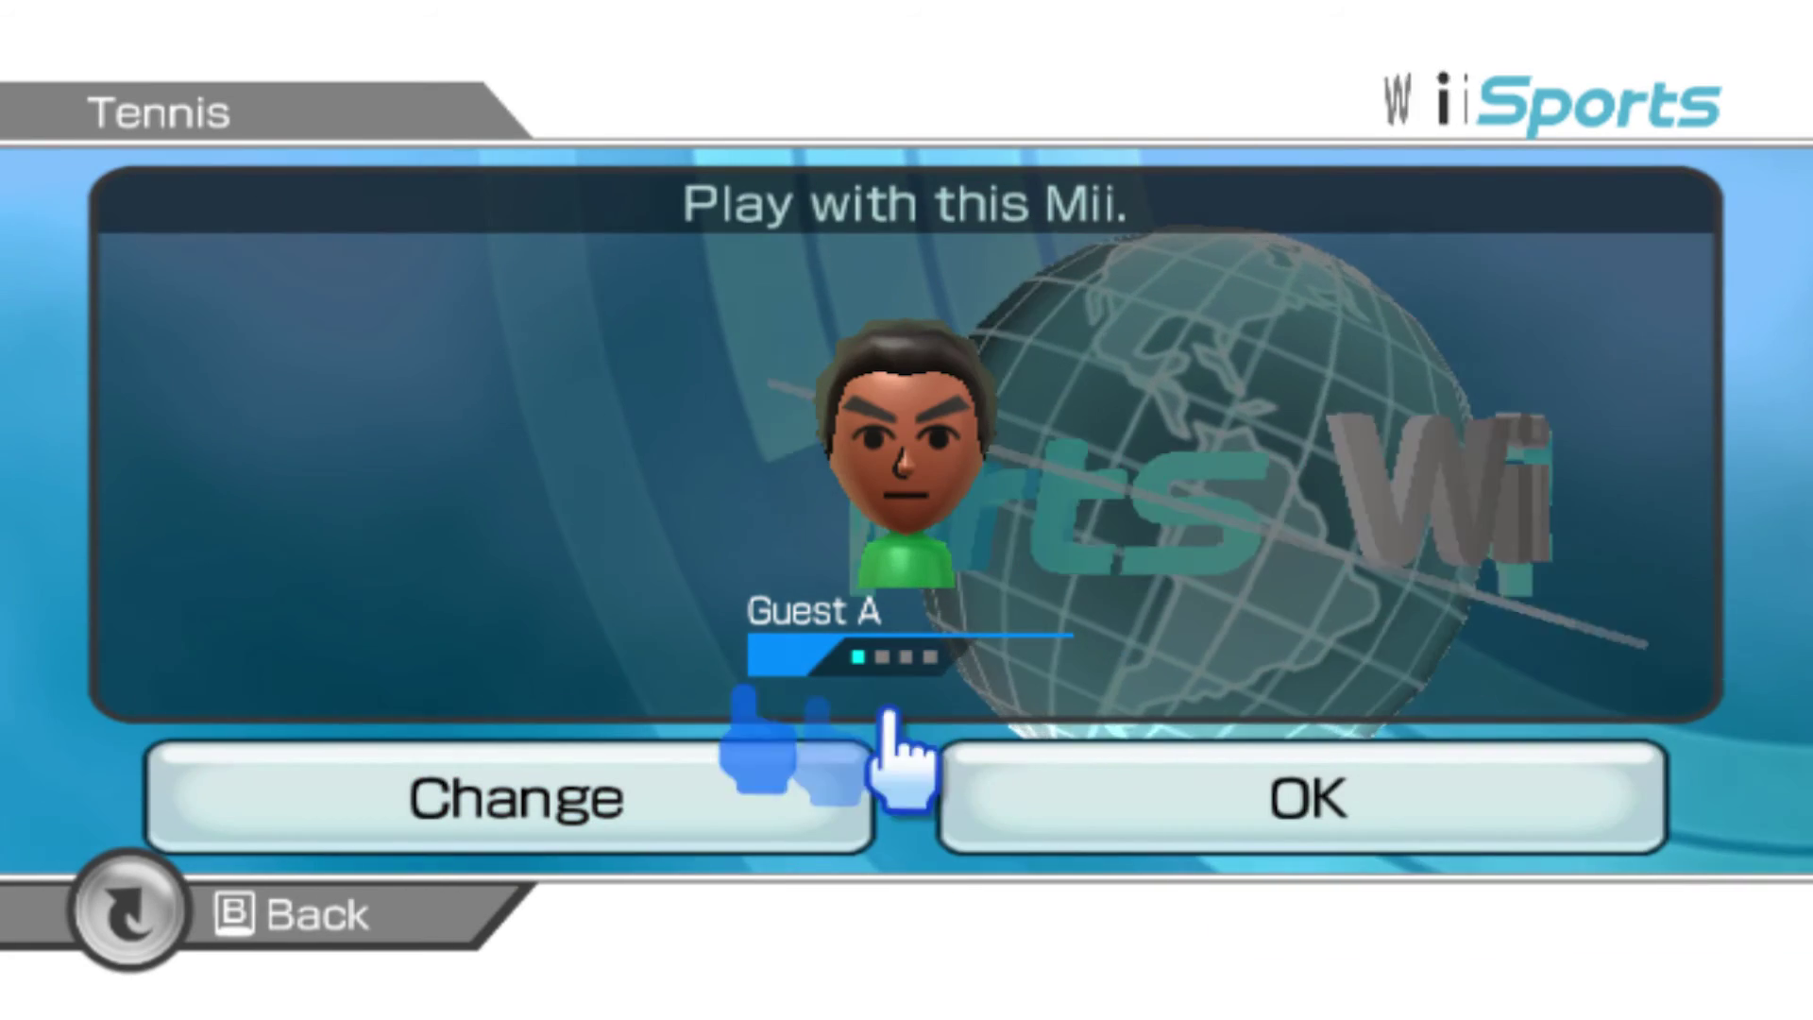
{"action": "left_click", "coordinate": [1152, 783]}
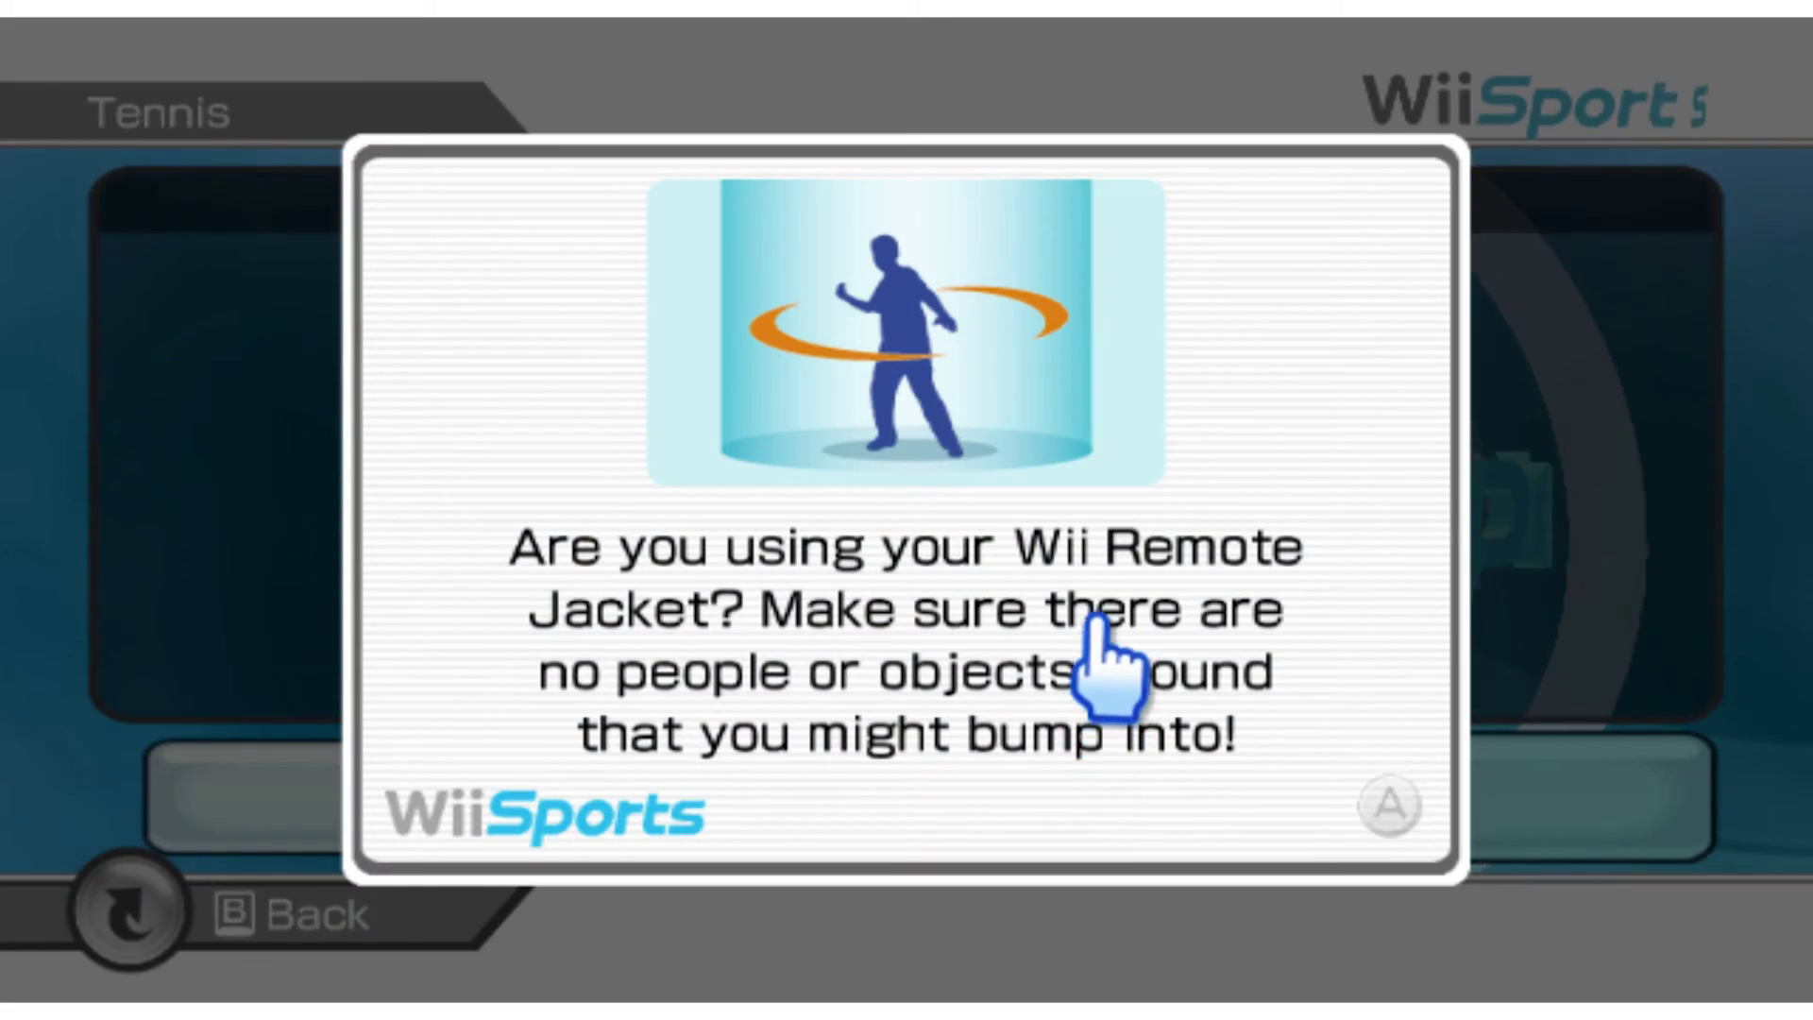
{"action": "left_click", "coordinate": [1090, 649]}
{"action": "left_click", "coordinate": [944, 581]}
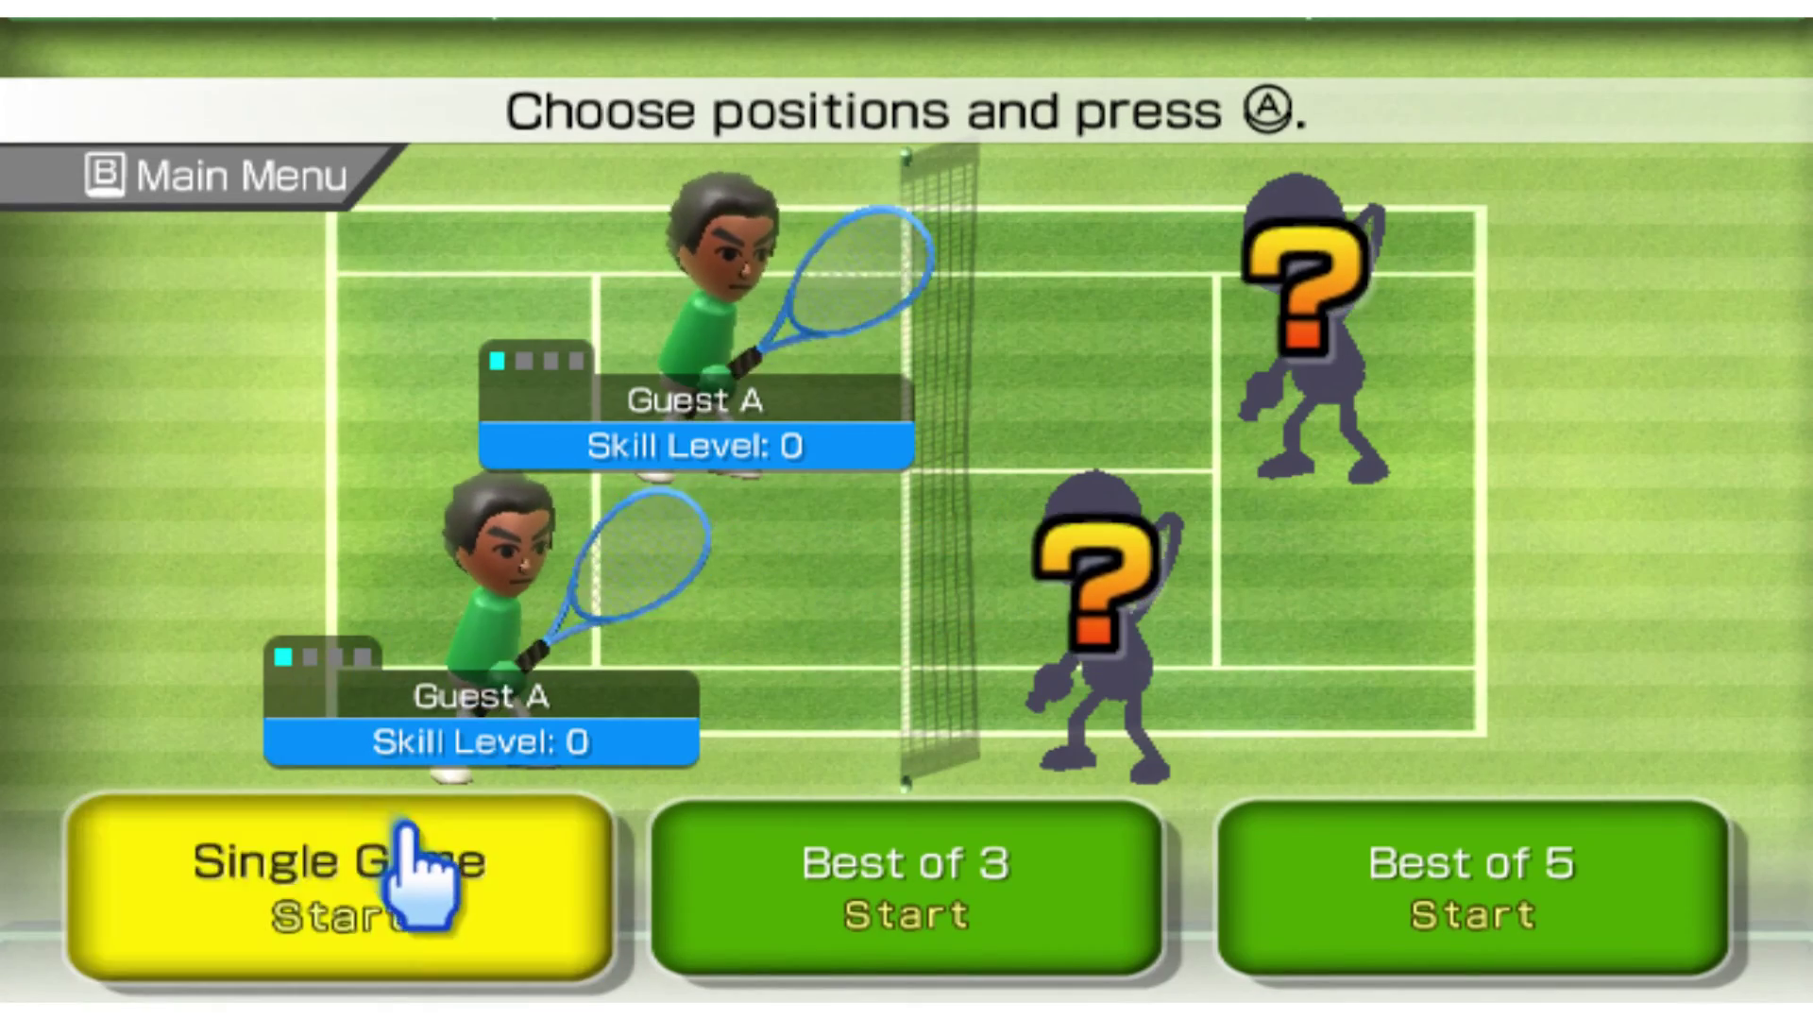
{"action": "left_click", "coordinate": [420, 878]}
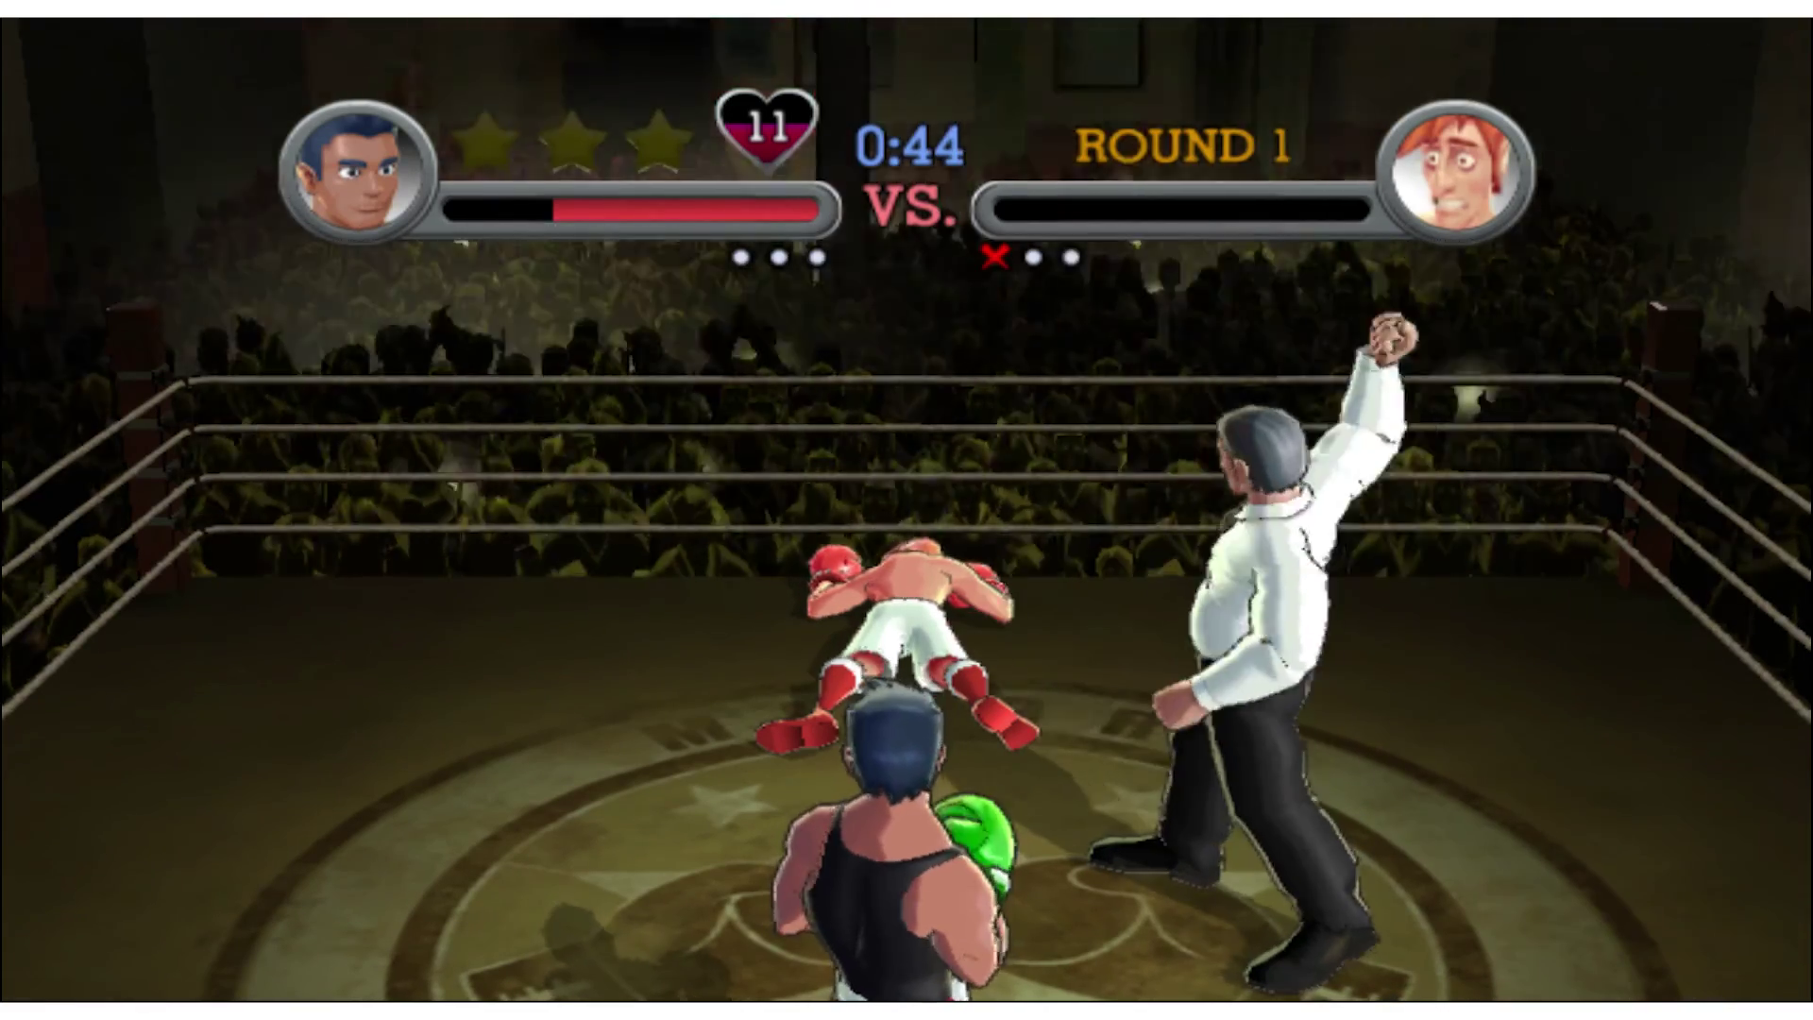
{"action": "type", "text": "ga"}
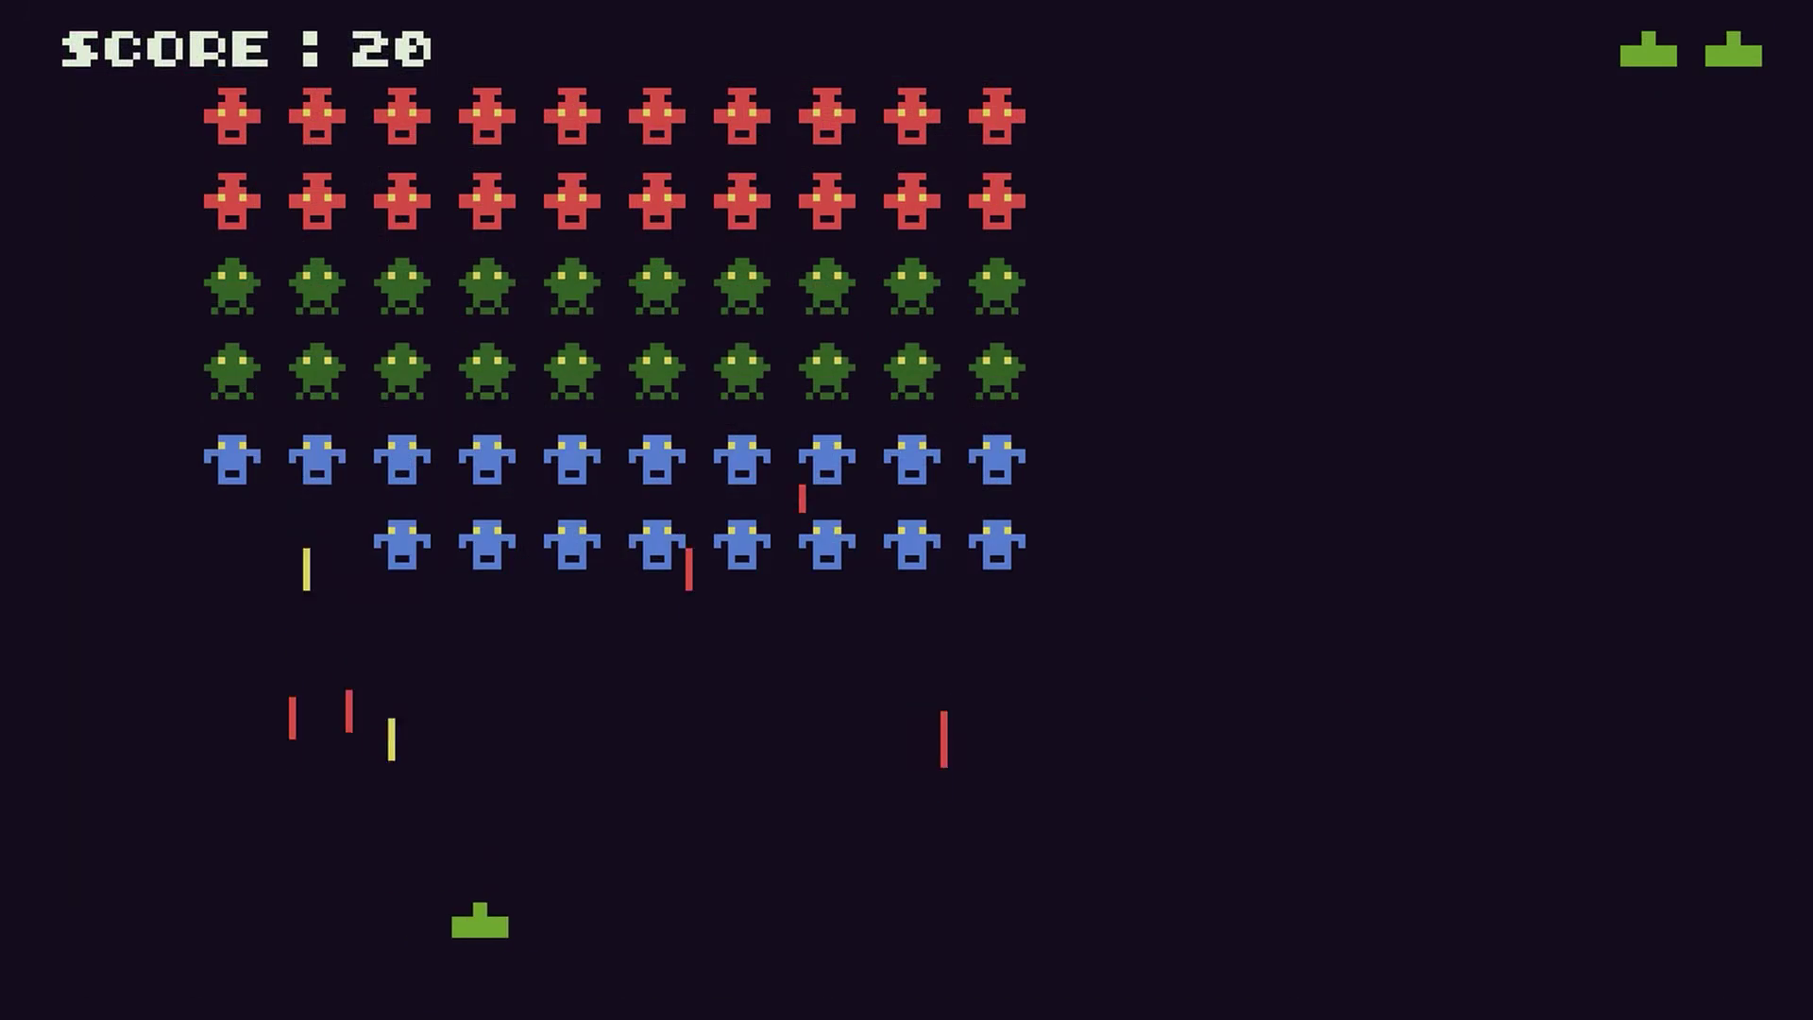